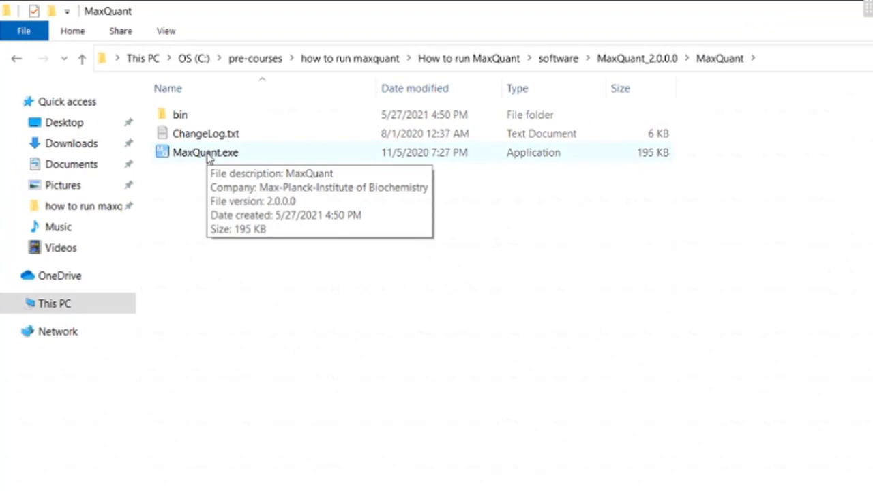
# - Launch MaxQuant.exe from the MaxQuant folder and move its window clear of the file list
pyautogui.doubleClick(482, 158)
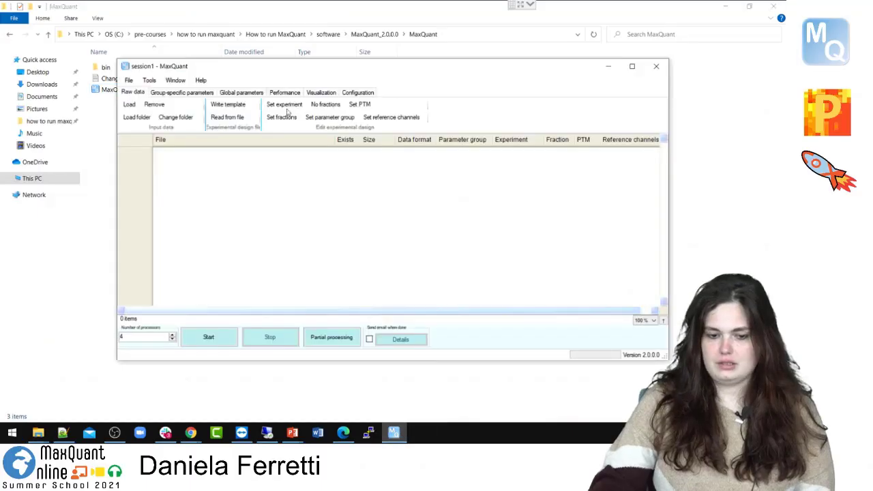
pyautogui.moveTo(259, 72); pyautogui.dragTo(268, 70)
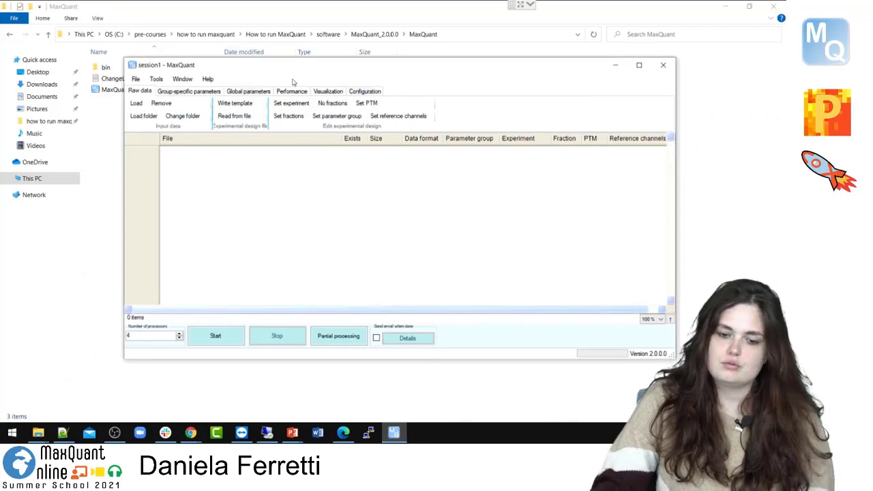
pyautogui.moveTo(279, 69); pyautogui.dragTo(315, 67)
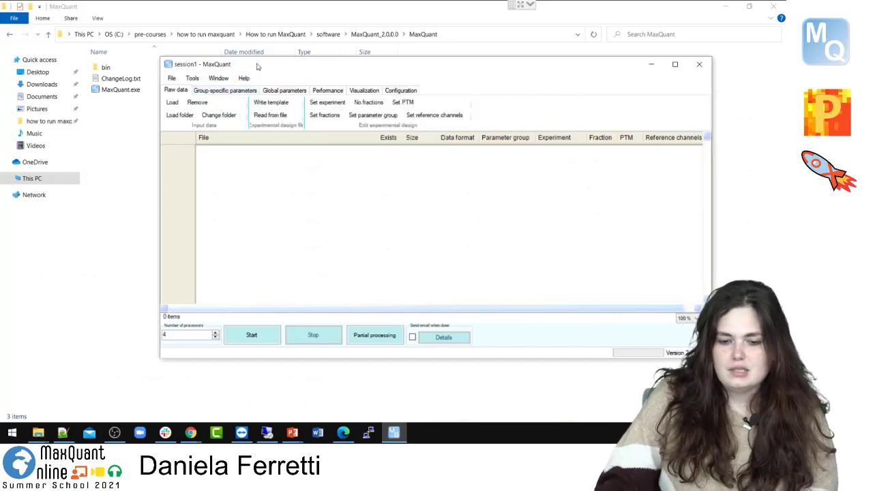
pyautogui.moveTo(258, 66); pyautogui.dragTo(314, 71)
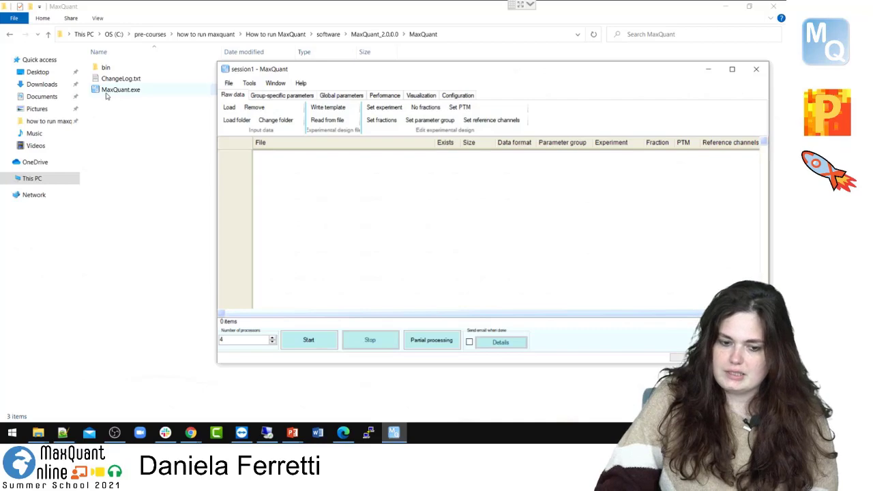
pyautogui.rightClick(393, 433)
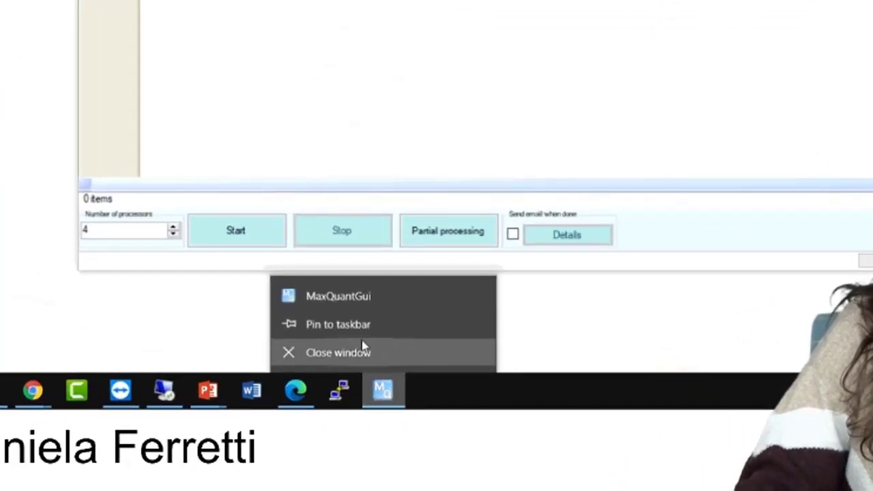
pyautogui.rightClick(380, 388)
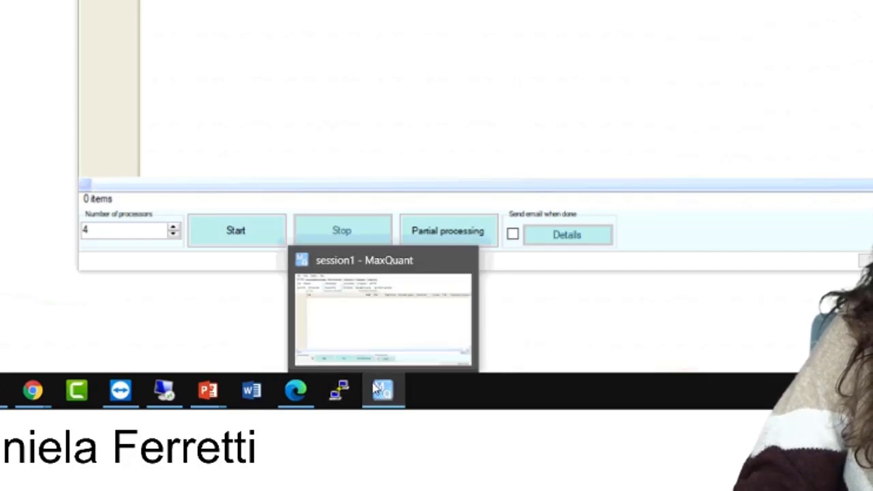
pyautogui.rightClick(379, 393)
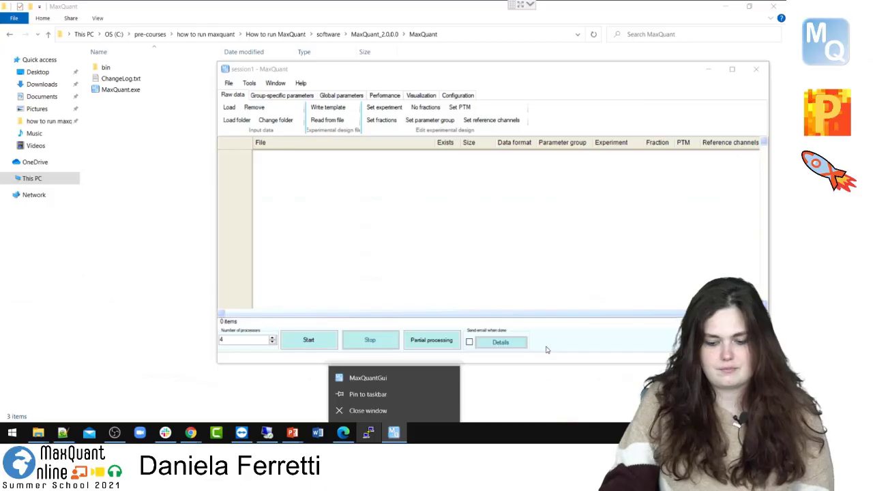
pyautogui.click(646, 249)
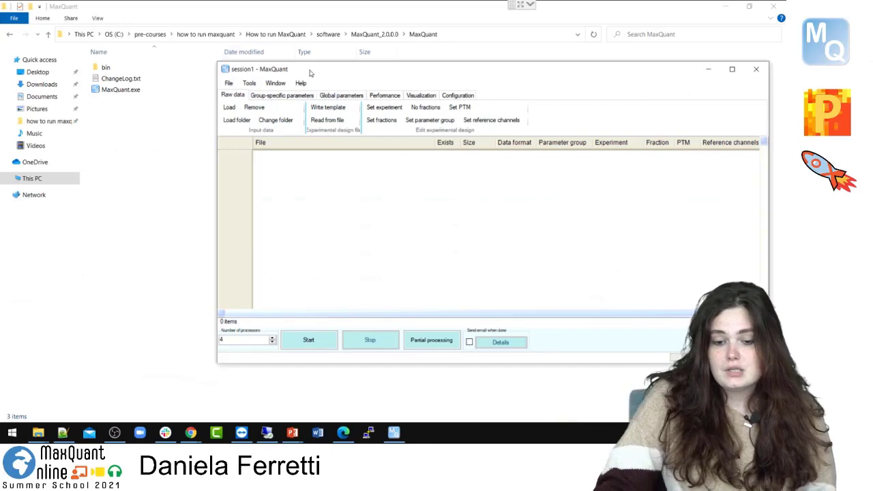
# - Maximize the MaxQuant window, start loading raw data, and browse from the C: drive to the 3a_SILAC_proteome folder
pyautogui.click(652, 65)
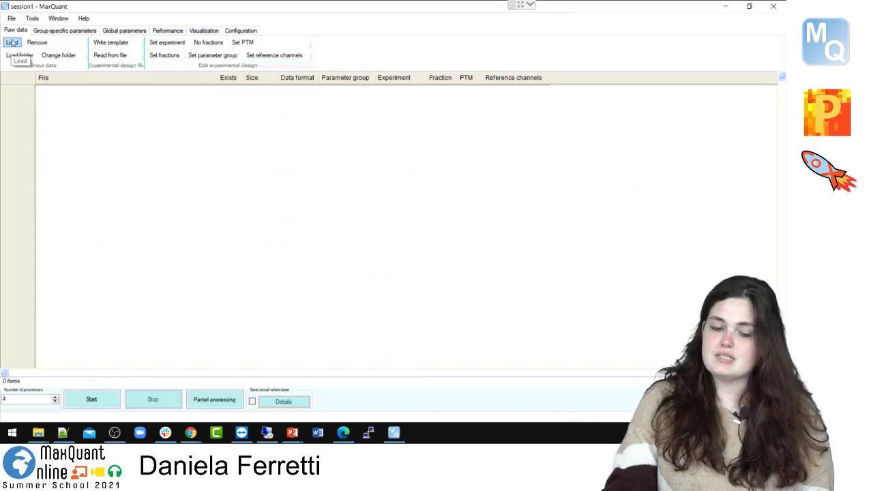
pyautogui.click(12, 43)
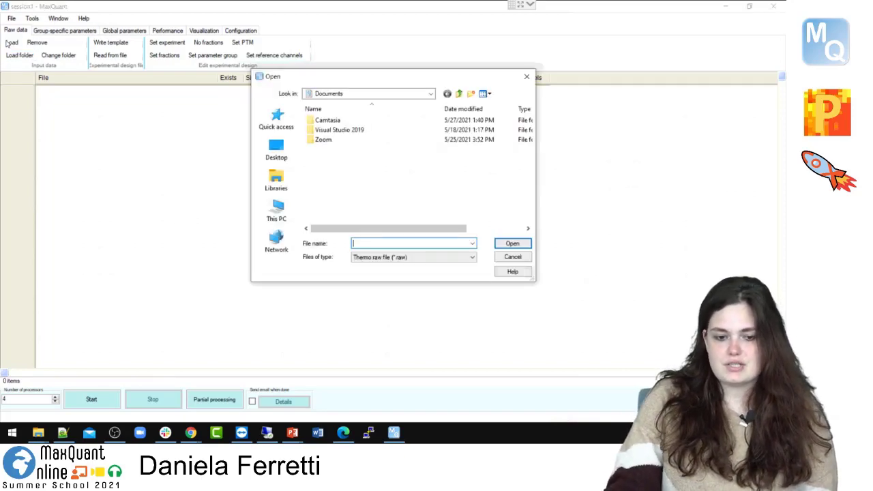
pyautogui.click(275, 211)
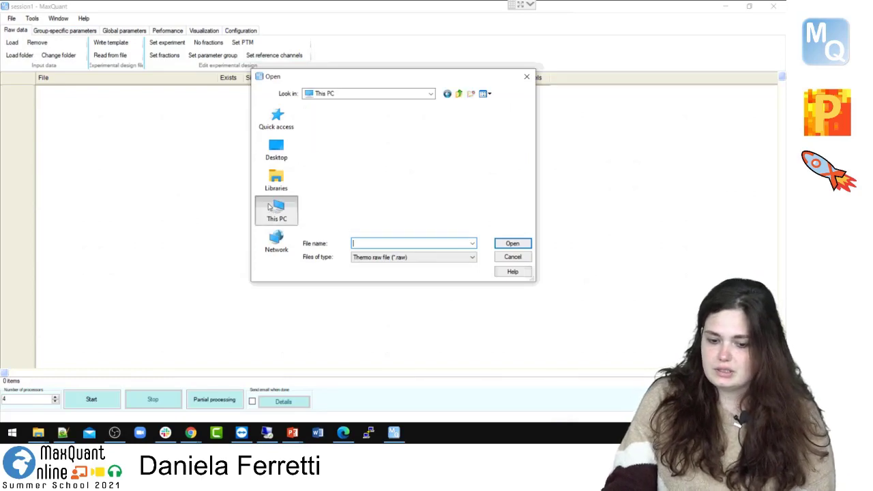
pyautogui.scroll(-3, 449, 183)
pyautogui.doubleClick(367, 185)
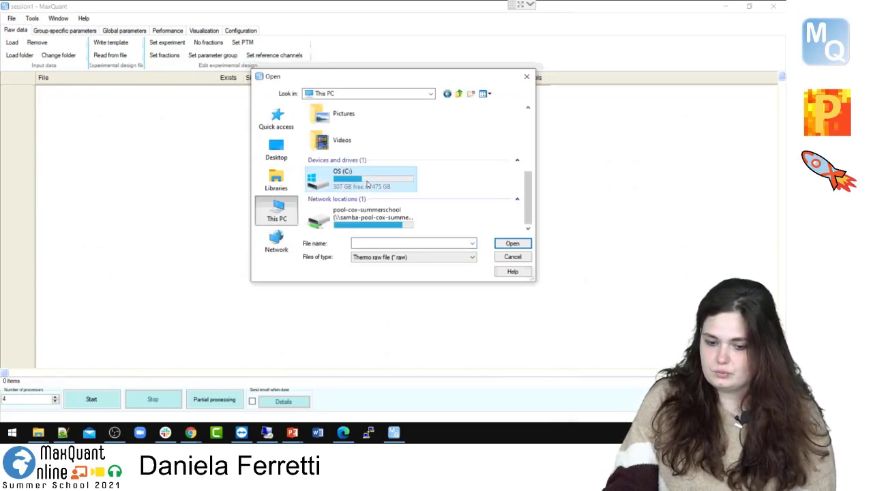
pyautogui.scroll(-1, 356, 168)
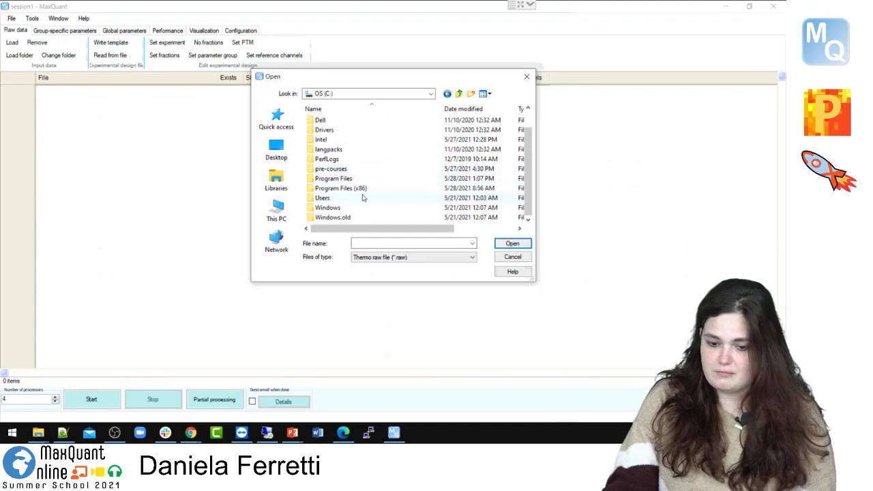
pyautogui.scroll(1, 363, 197)
pyautogui.scroll(-1, 354, 161)
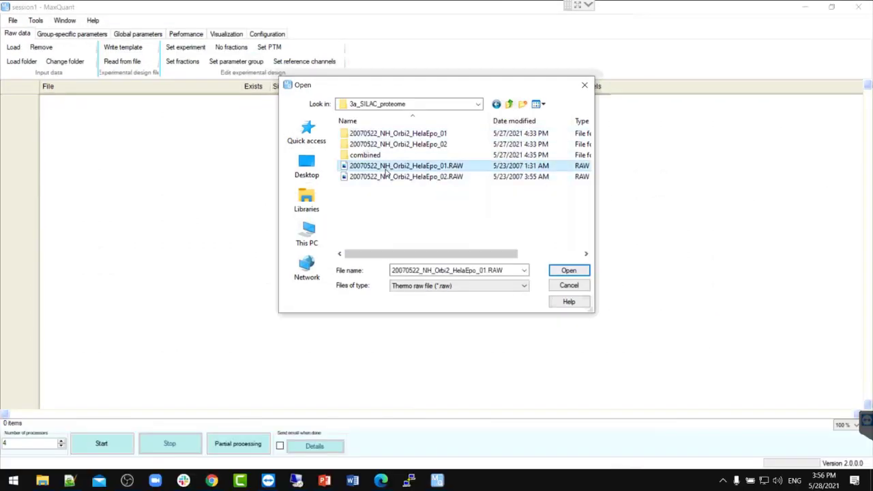
# - Load both Thermo raw files, 20070522_NH_Orbi2_HelaEpo_01.RAW and 20070522_NH_Orbi2_HelaEpo_02.RAW
pyautogui.click(387, 166)
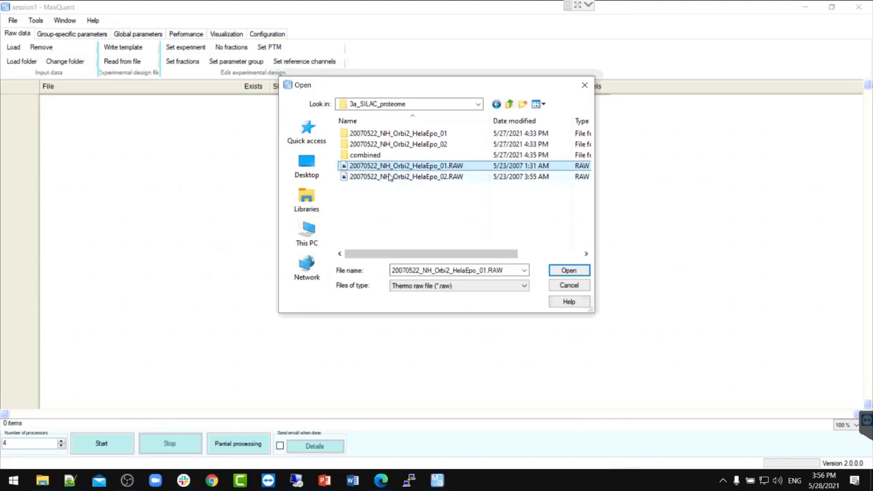
pyautogui.keyDown('shift'); pyautogui.click(389, 176); pyautogui.keyUp('shift')
pyautogui.click(551, 271)
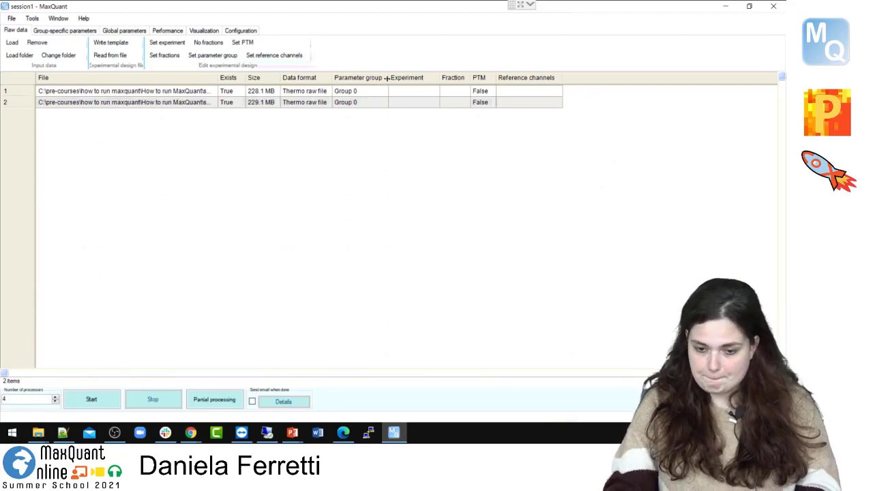
# - Review the parameter group of both raw files and the group-specific parameters, and return to the raw data list
pyautogui.moveTo(387, 79); pyautogui.dragTo(389, 79)
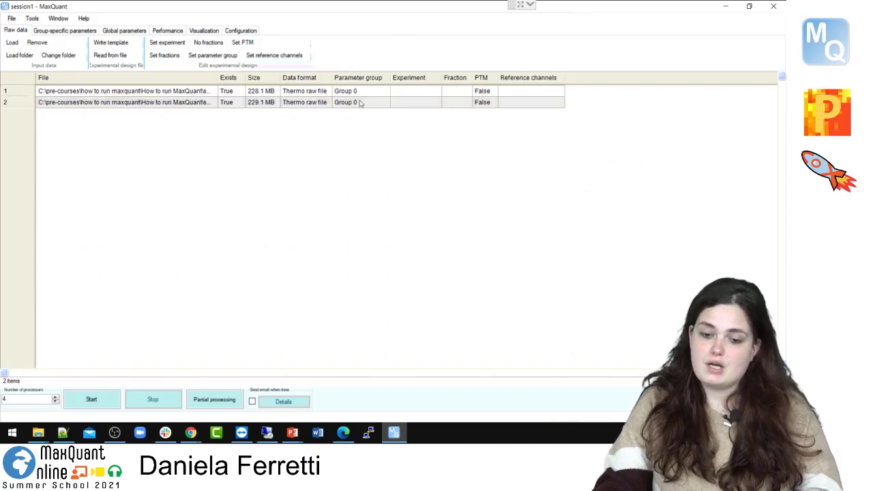
pyautogui.click(358, 93)
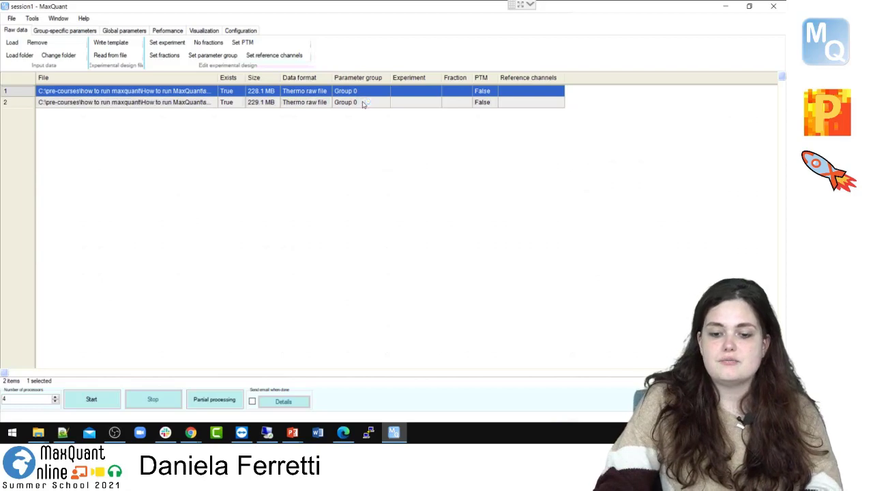
pyautogui.click(360, 103)
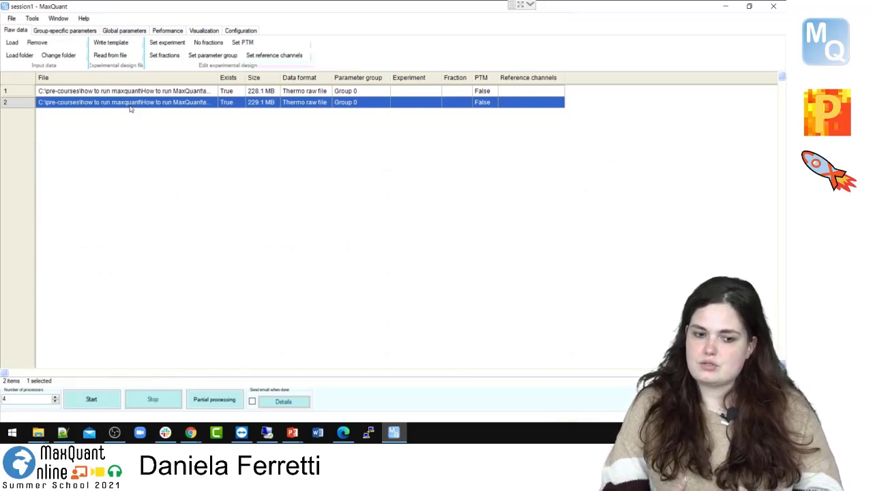
pyautogui.click(60, 31)
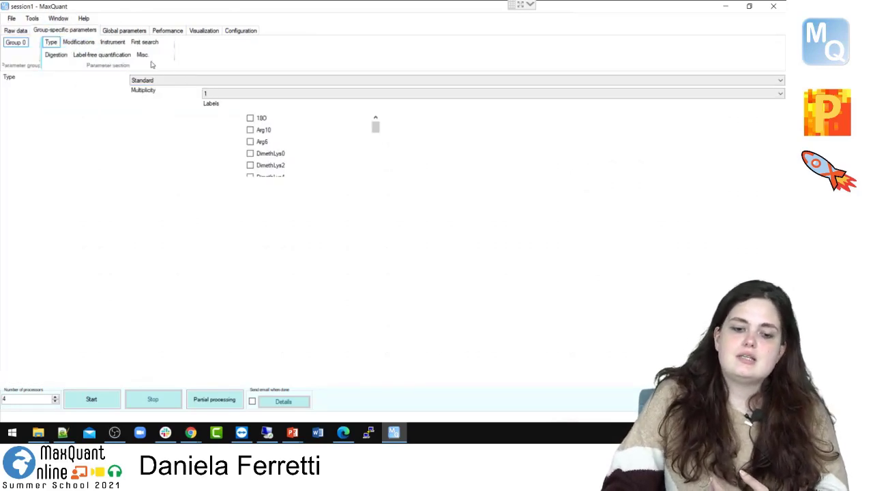
pyautogui.click(16, 30)
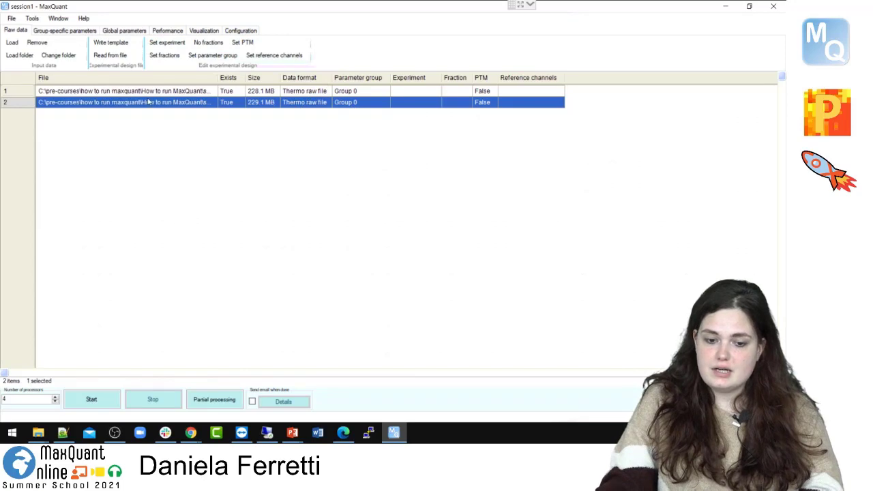
# - Assign the second raw file to parameter group Group 1
pyautogui.click(341, 95)
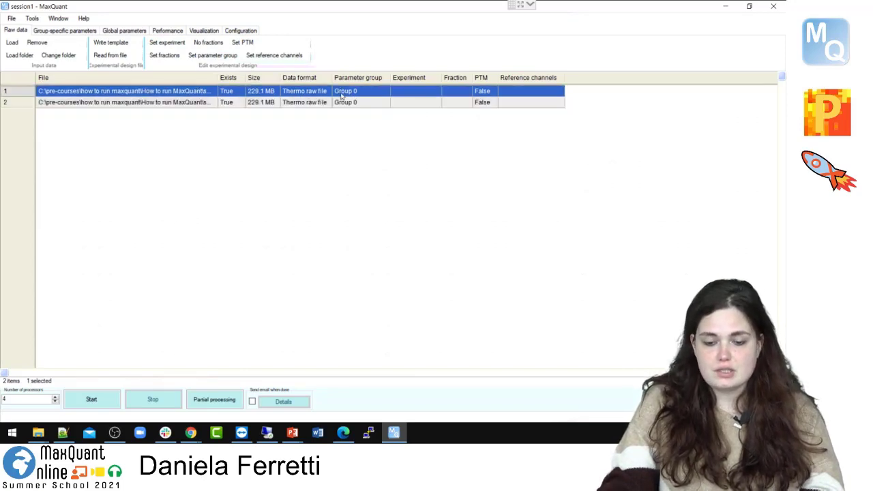
pyautogui.click(350, 103)
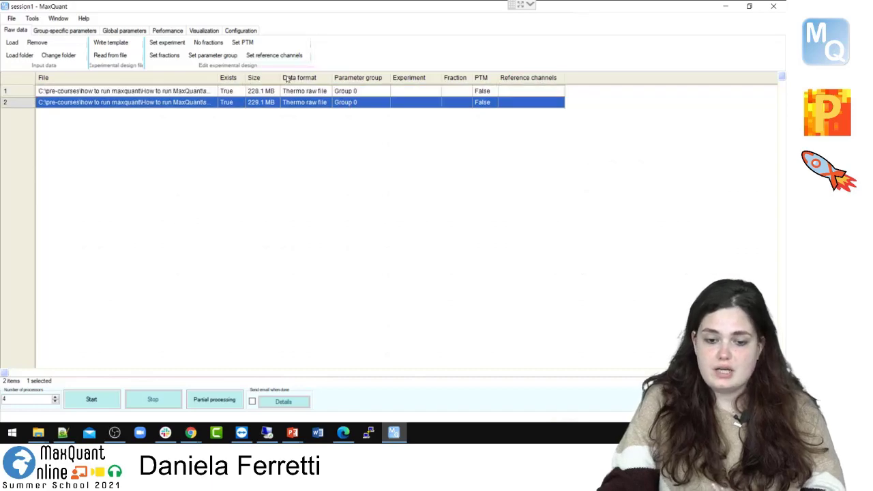
pyautogui.click(212, 55)
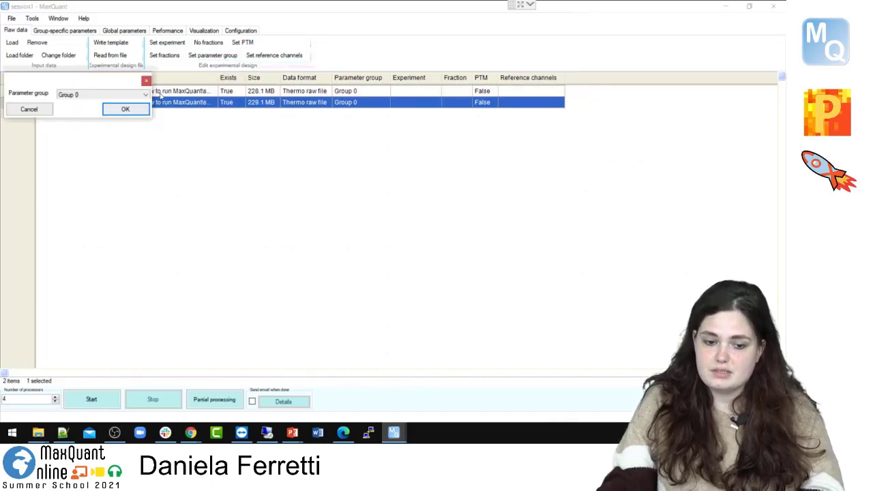
pyautogui.click(123, 91)
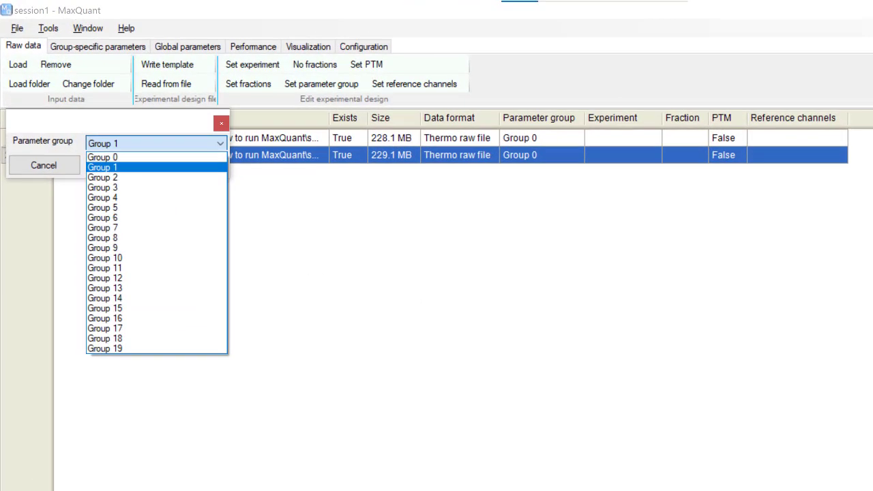
pyautogui.click(102, 167)
pyautogui.click(116, 165)
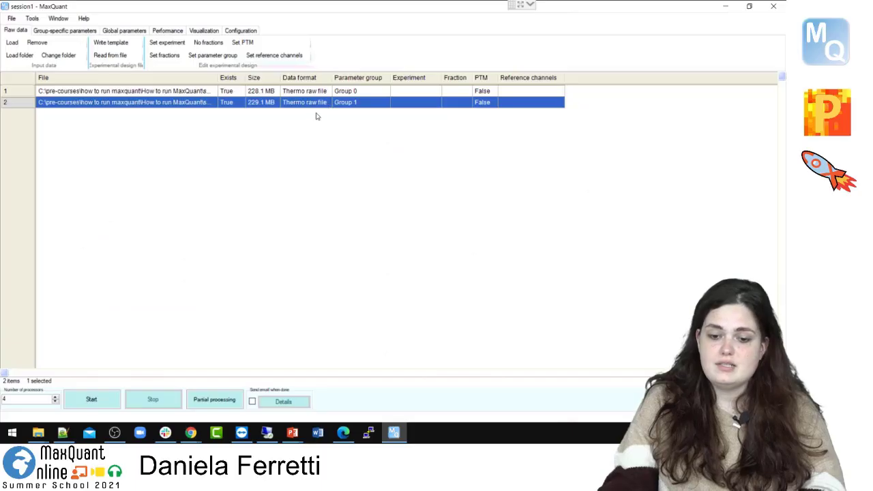
# - View the group-specific parameters with two groups defined, and set the second raw file's parameter group back to Group 0
pyautogui.click(66, 31)
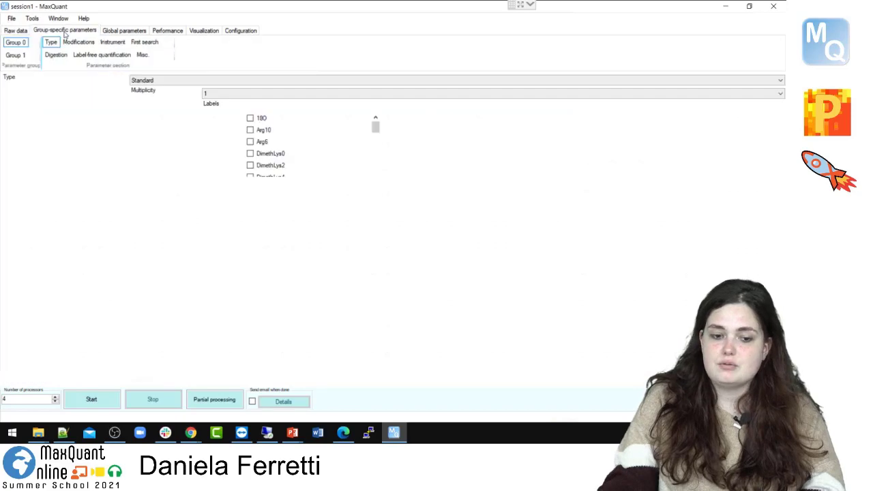
pyautogui.click(15, 30)
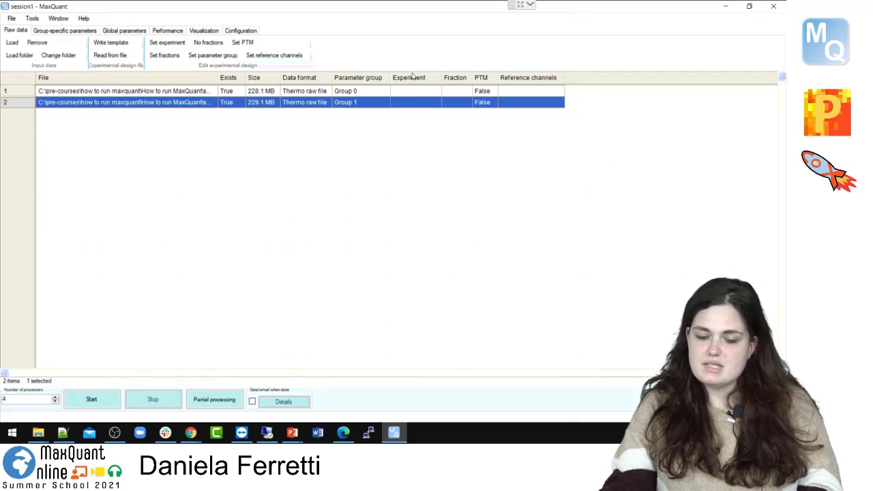
pyautogui.click(188, 58)
pyautogui.click(136, 109)
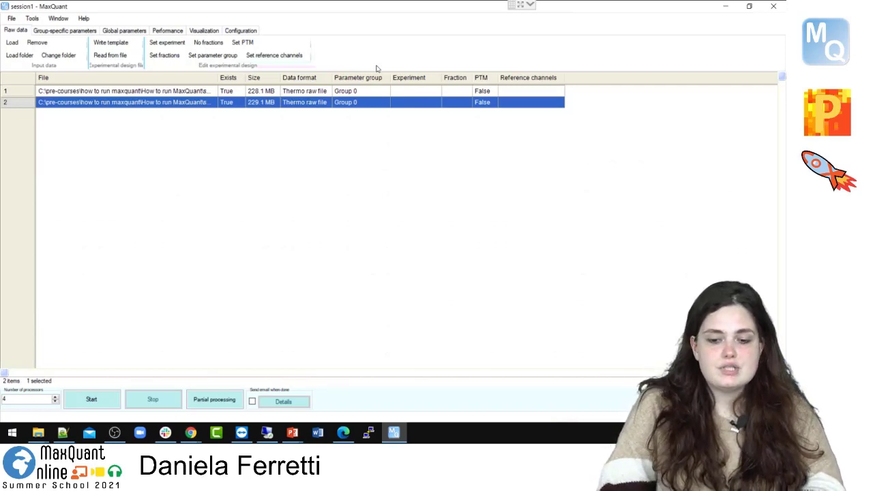
# - Set the experiment name of the first raw file to "Set 1"
pyautogui.click(412, 92)
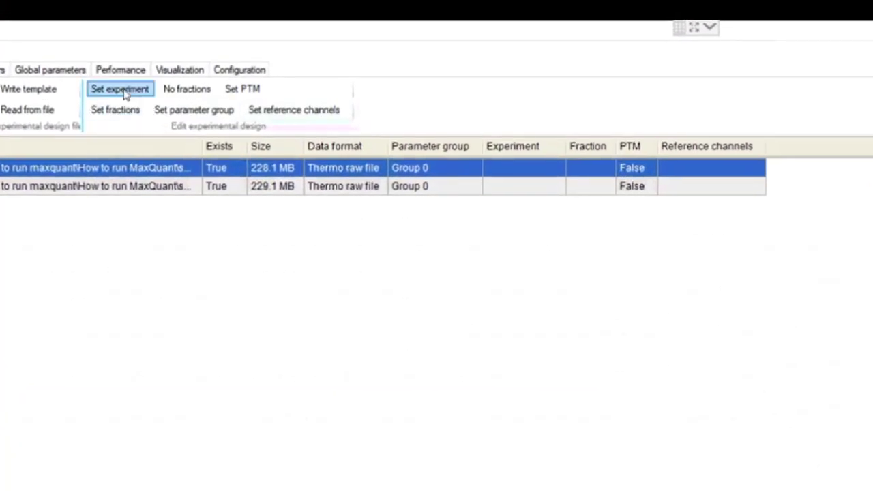
pyautogui.click(123, 90)
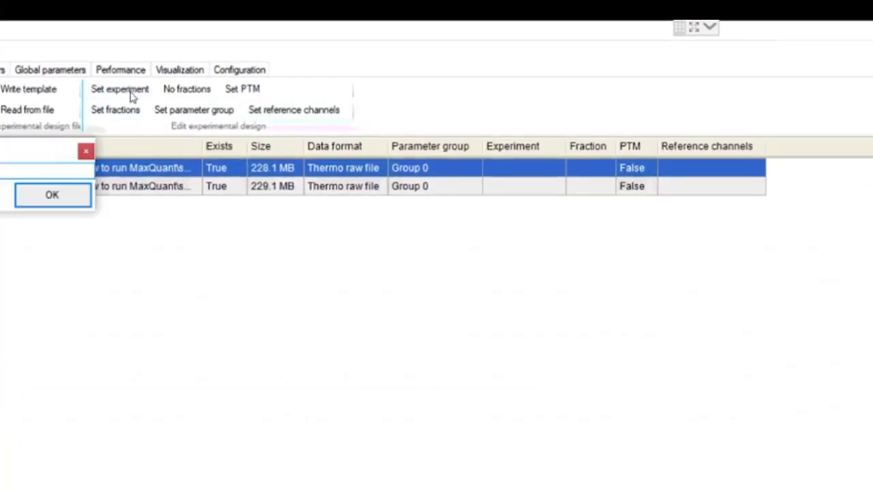
pyautogui.write('Se')
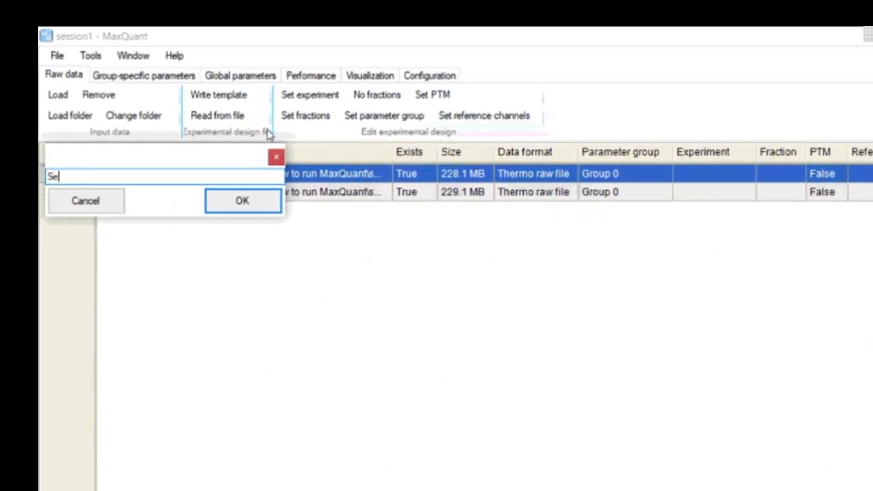
pyautogui.write('t 1')
pyautogui.click(251, 208)
# - Set the experiment name of the second raw file to "Set 2"
pyautogui.click(675, 195)
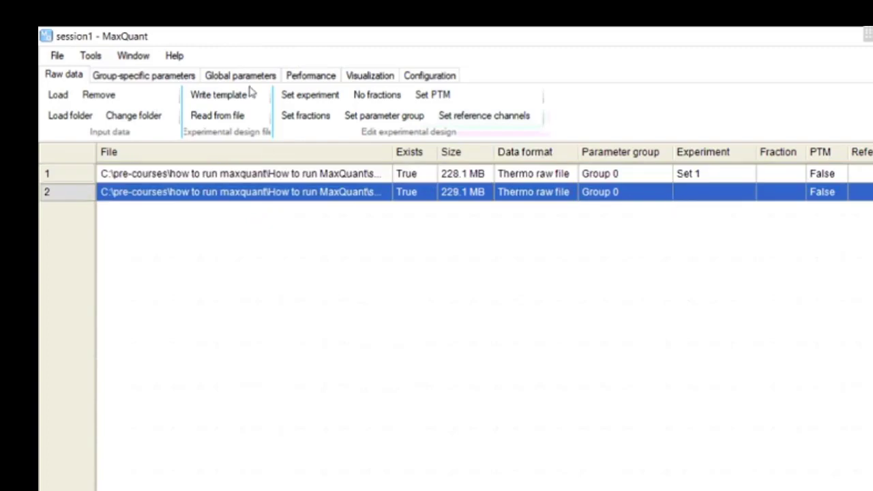
pyautogui.click(305, 95)
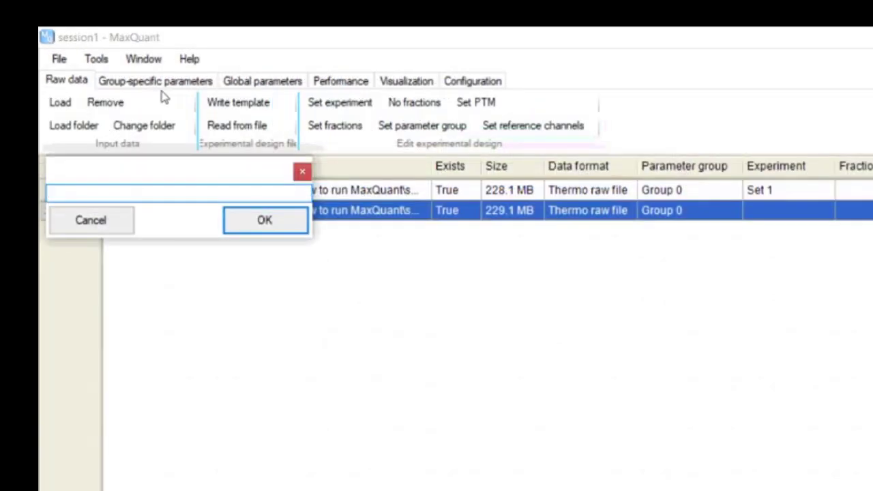
pyautogui.write('Set 2')
pyautogui.click(300, 230)
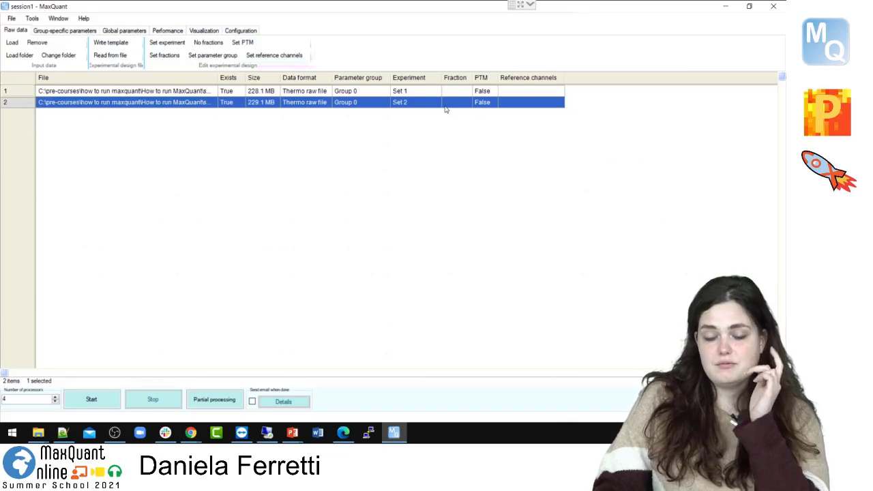
# - Set the experiment name of the second raw file to "Set 1"
pyautogui.click(176, 46)
pyautogui.click(61, 93)
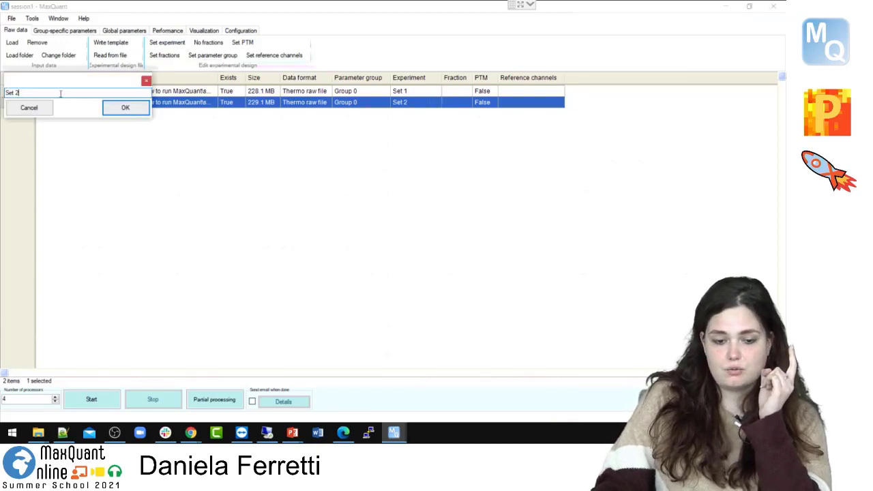
pyautogui.press('BackSpace')
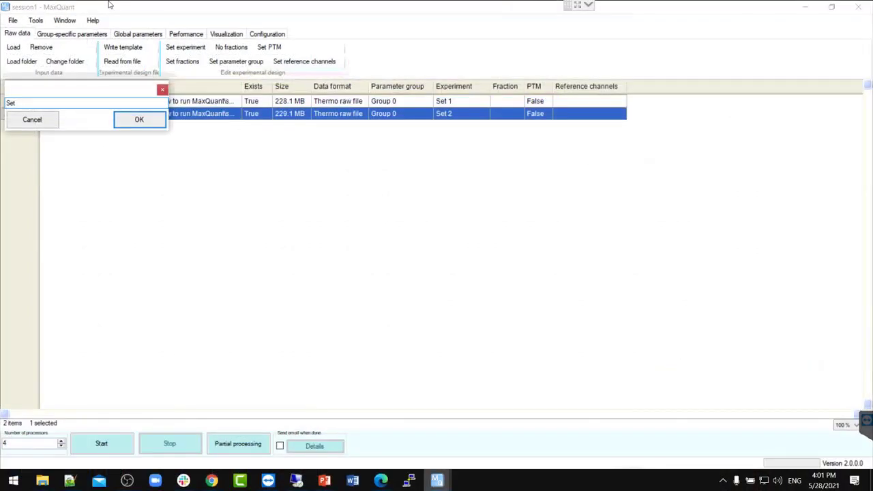
pyautogui.write('1')
pyautogui.click(146, 123)
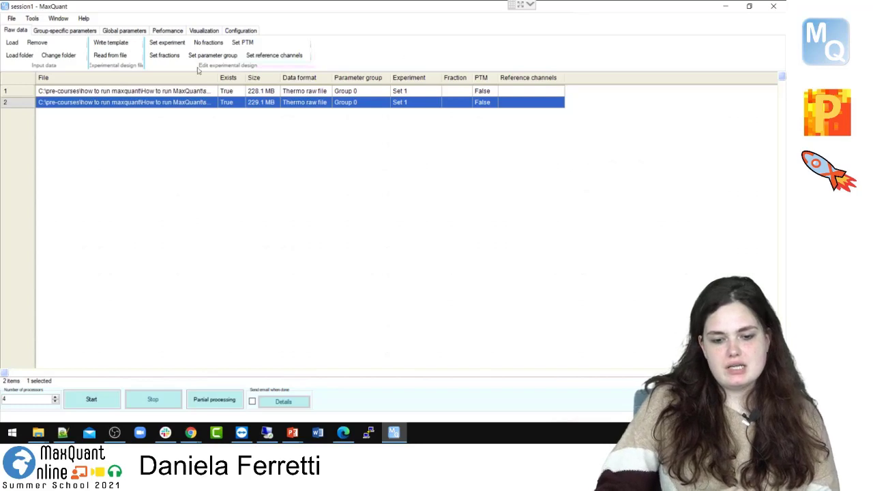
# - Set the experiment name of the second raw file back to "Set 2"
pyautogui.click(169, 44)
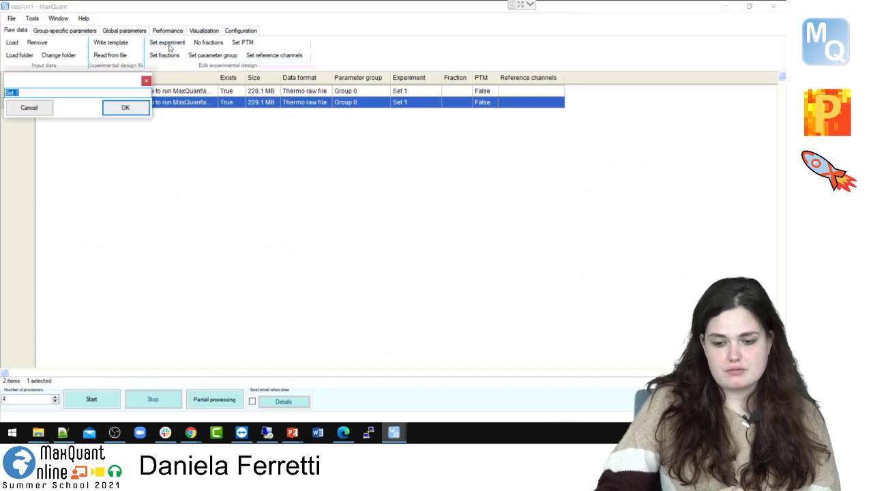
pyautogui.click(80, 92)
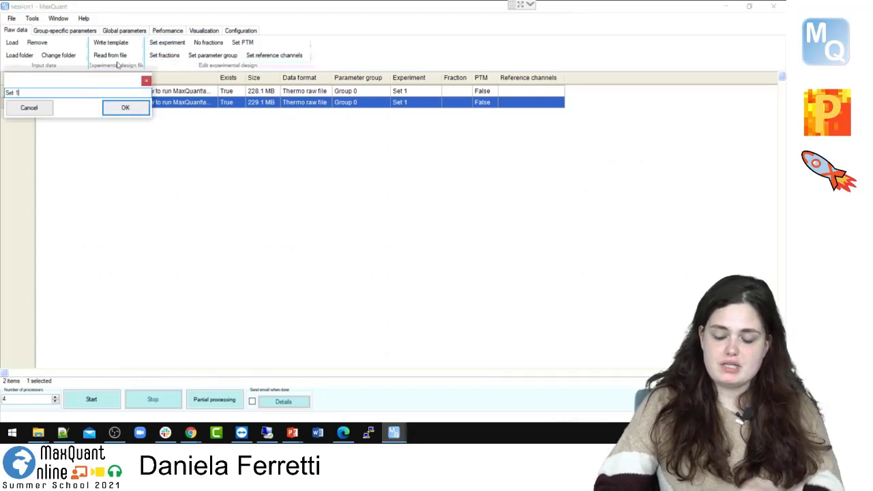
pyautogui.press('BackSpace')
pyautogui.write('2')
pyautogui.press('Return')
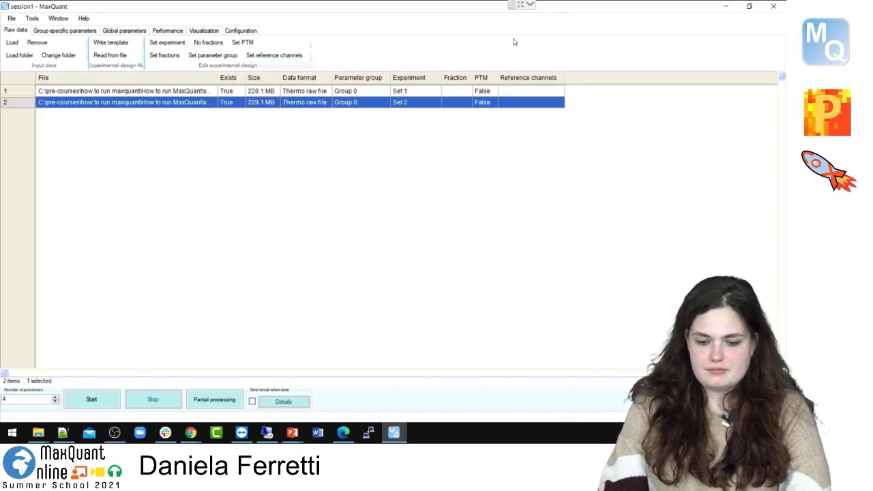
# - View the fraction range settings for the first raw file, and dismiss them without setting any fractions
pyautogui.click(460, 94)
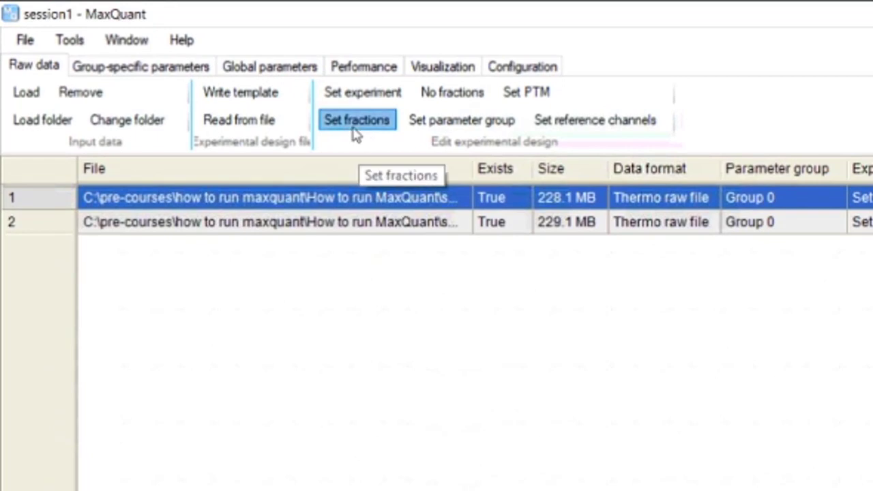
pyautogui.click(357, 121)
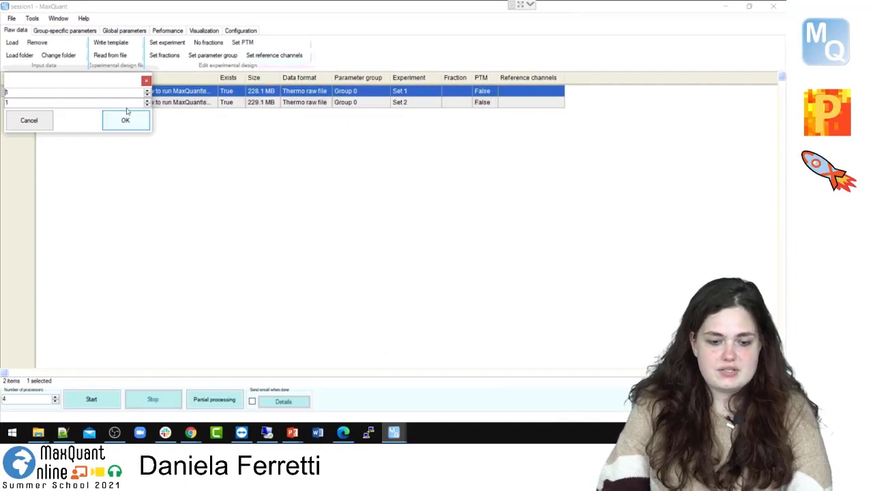
pyautogui.click(146, 81)
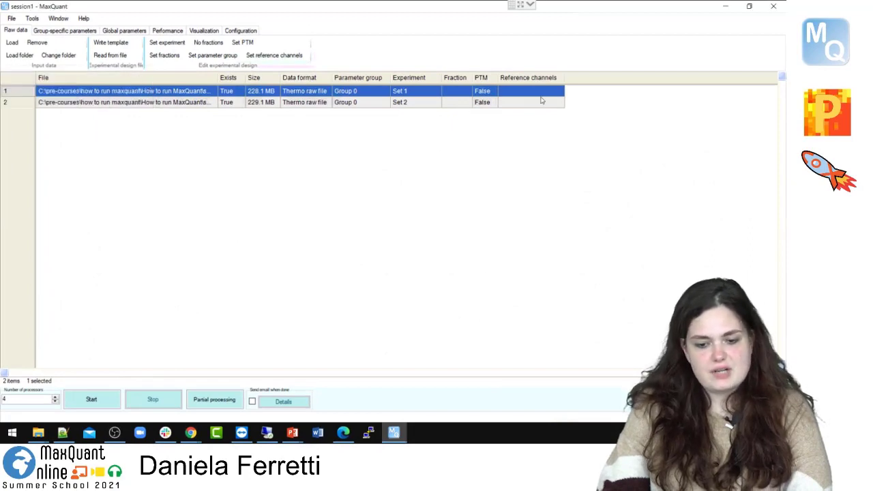
pyautogui.click(454, 104)
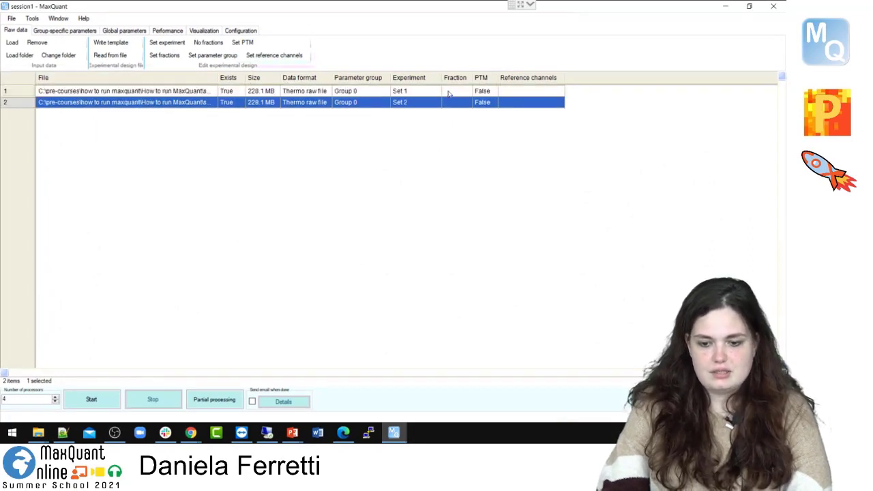
pyautogui.click(450, 90)
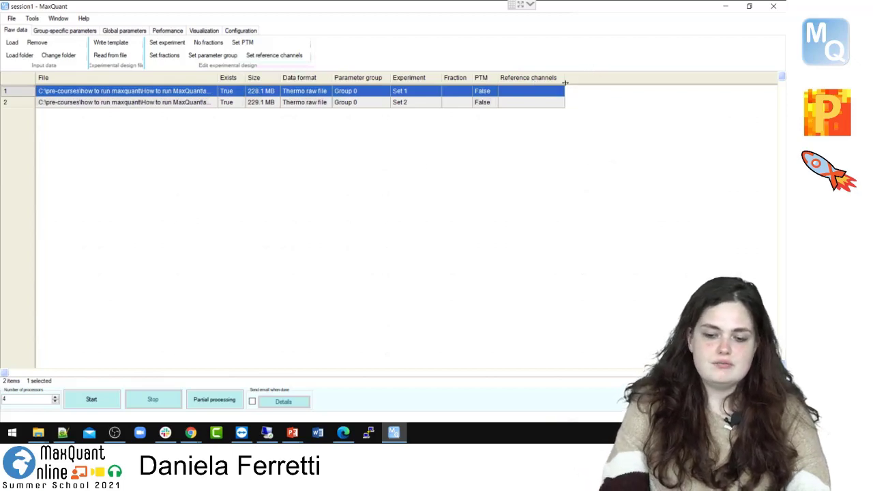
pyautogui.click(532, 101)
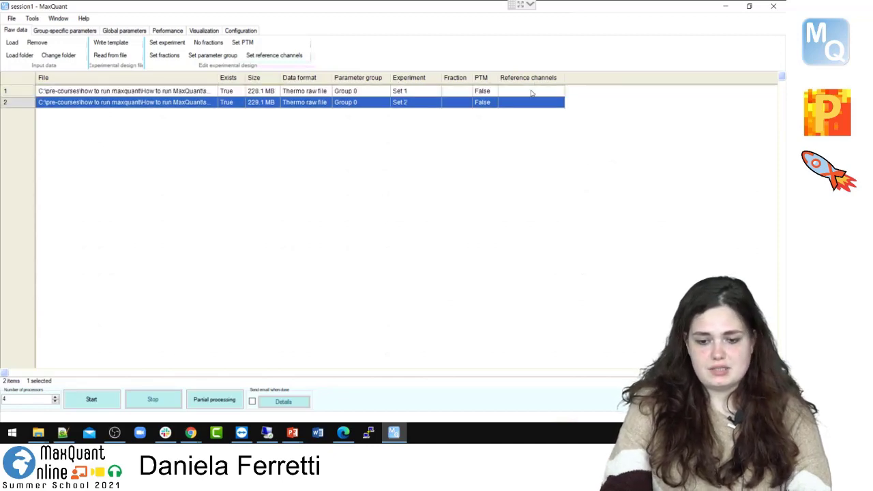
pyautogui.click(532, 93)
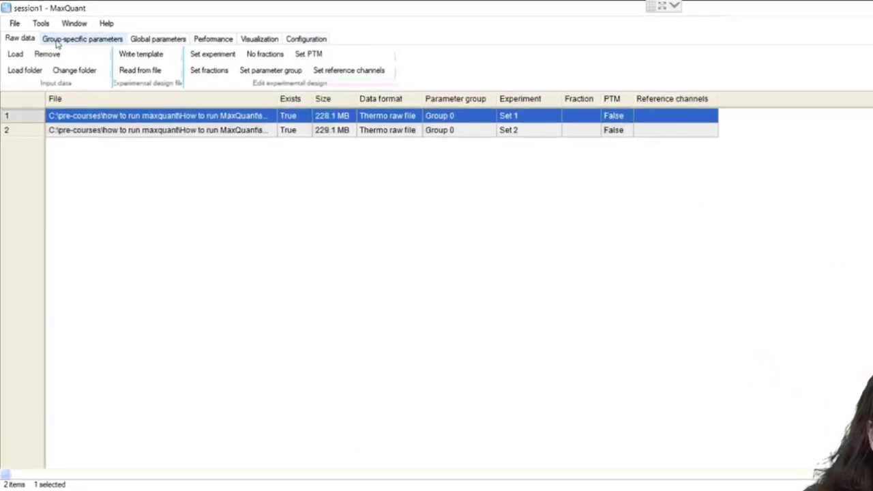
# - Choose Standard as the type in the group-specific parameters of Group 0
pyautogui.click(68, 43)
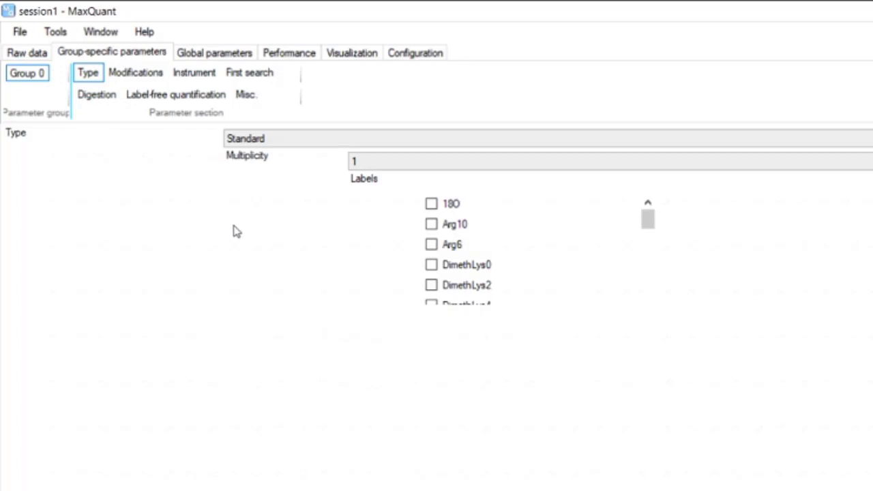
pyautogui.moveTo(234, 230)
pyautogui.click(247, 139)
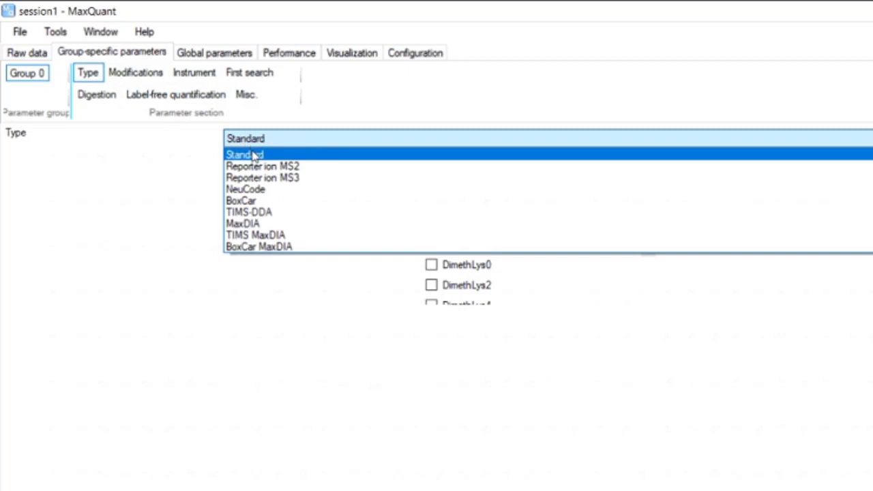
pyautogui.click(258, 154)
pyautogui.moveTo(278, 248)
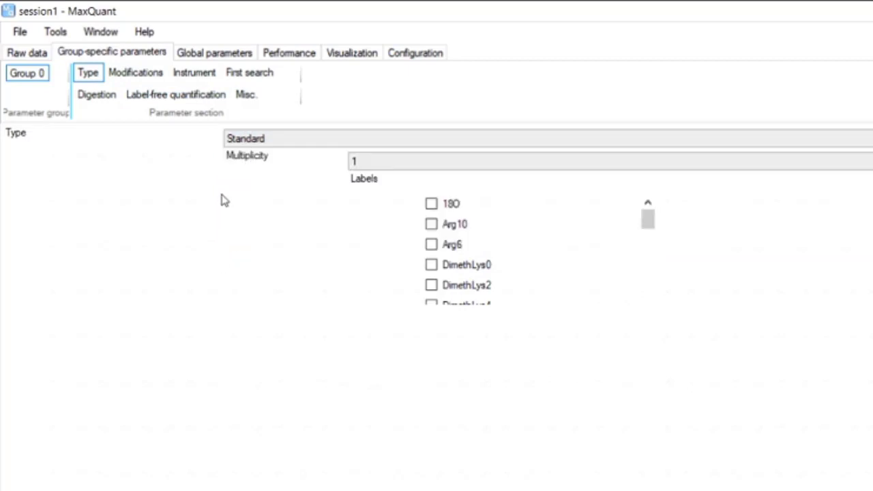
# - Try multiplicity values 2 and 3 for Group 0 to compare the label lists they offer
pyautogui.moveTo(250, 161)
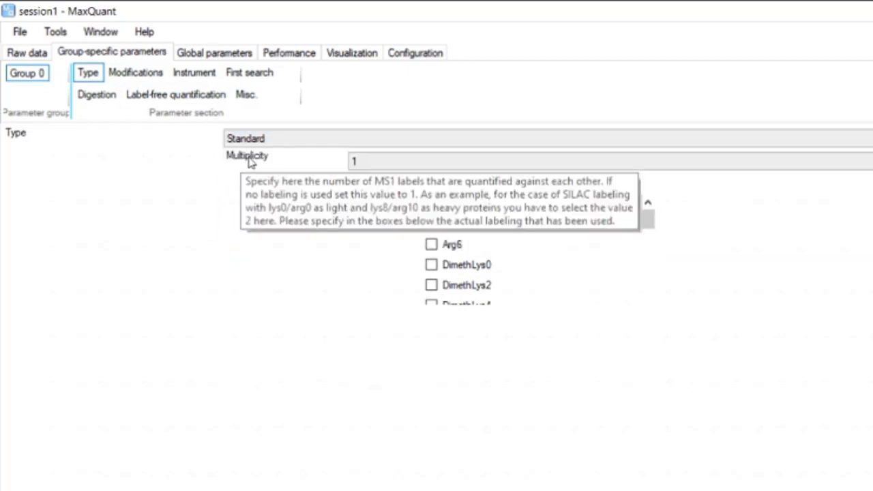
pyautogui.click(360, 165)
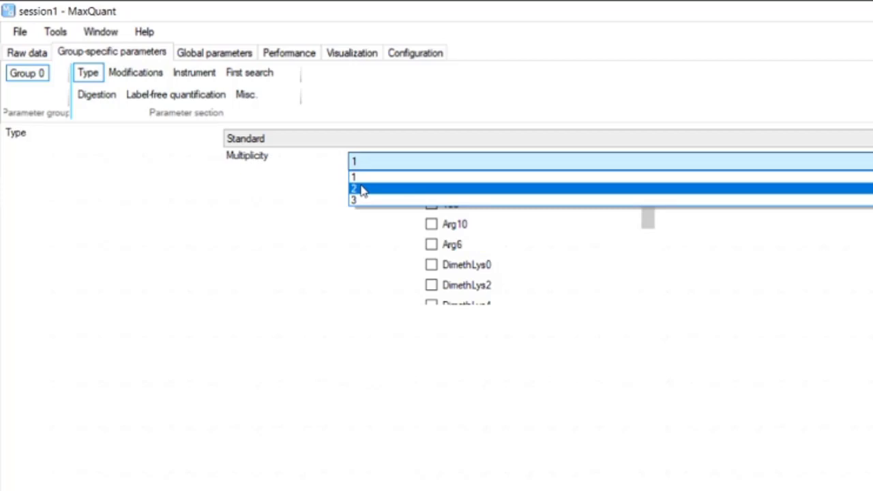
pyautogui.click(362, 190)
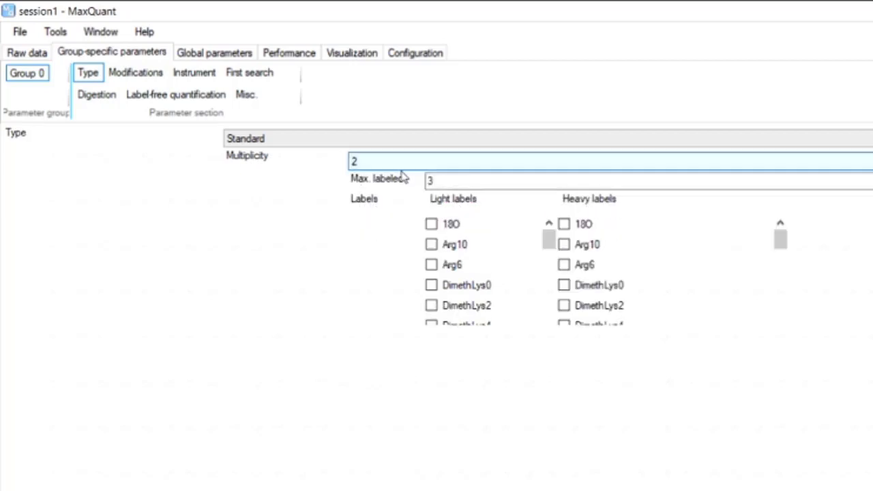
pyautogui.click(380, 171)
pyautogui.click(380, 190)
pyautogui.click(372, 169)
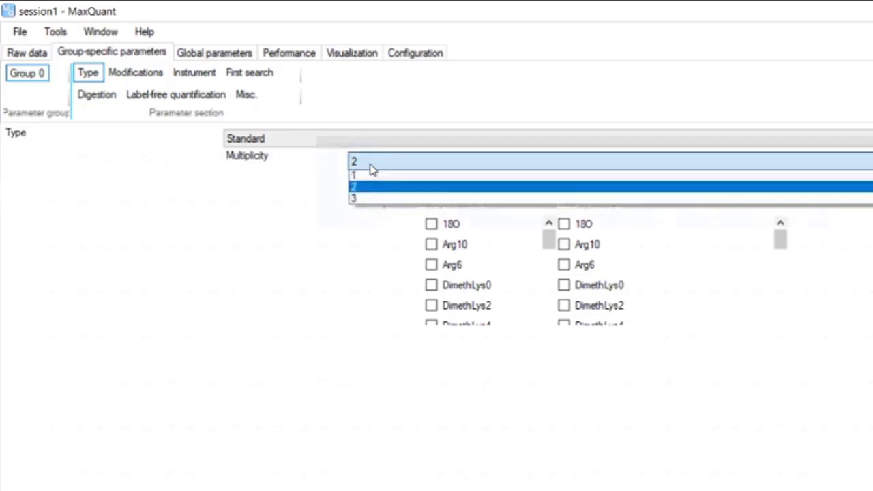
pyautogui.click(374, 199)
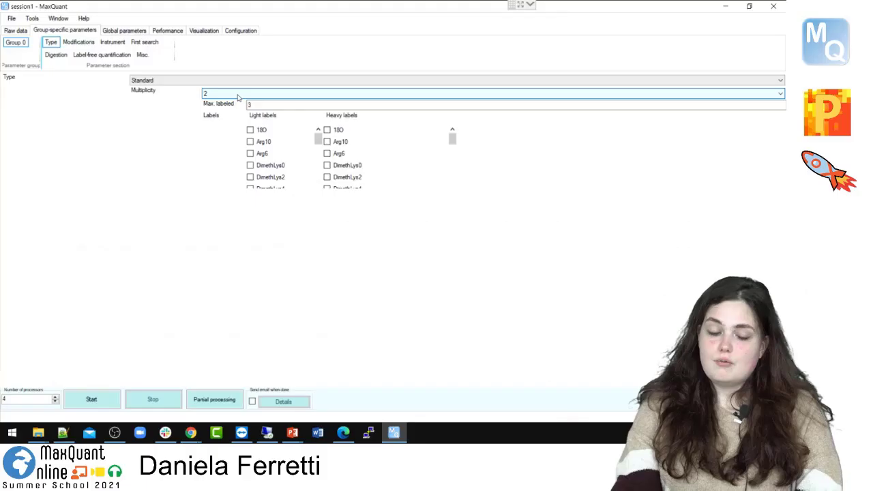
# - Switch the multiplicity of Group 0 to 1 for label-free data, and try 3 for triple labelling
pyautogui.click(238, 97)
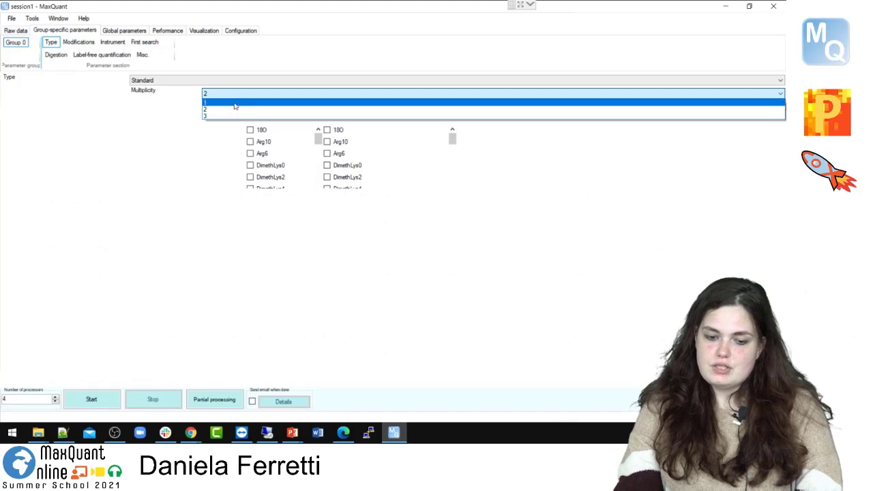
pyautogui.click(236, 105)
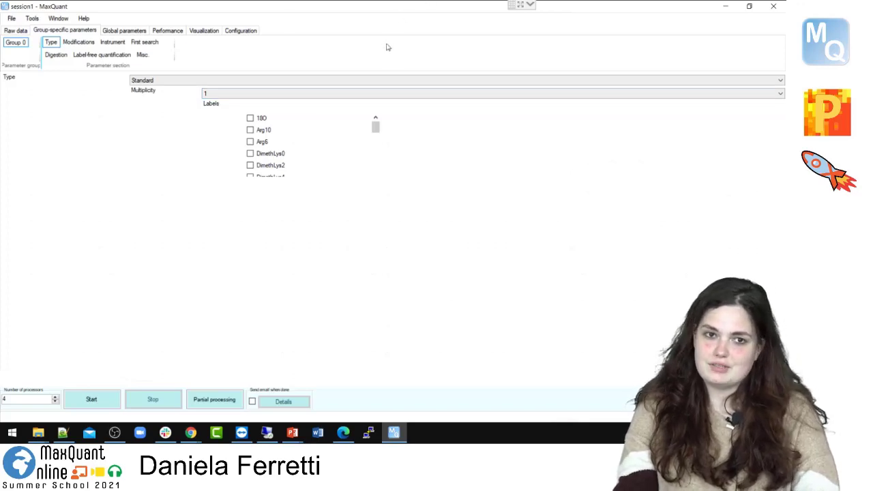
pyautogui.click(261, 91)
pyautogui.scroll(-2, 263, 96)
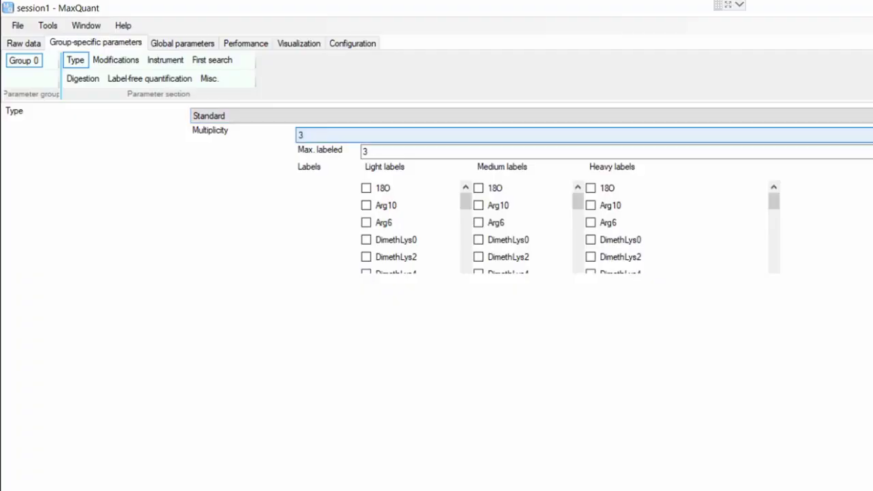
# - Set the multiplicity of Group 0 to 2
pyautogui.hotkey('alt', 'Down')
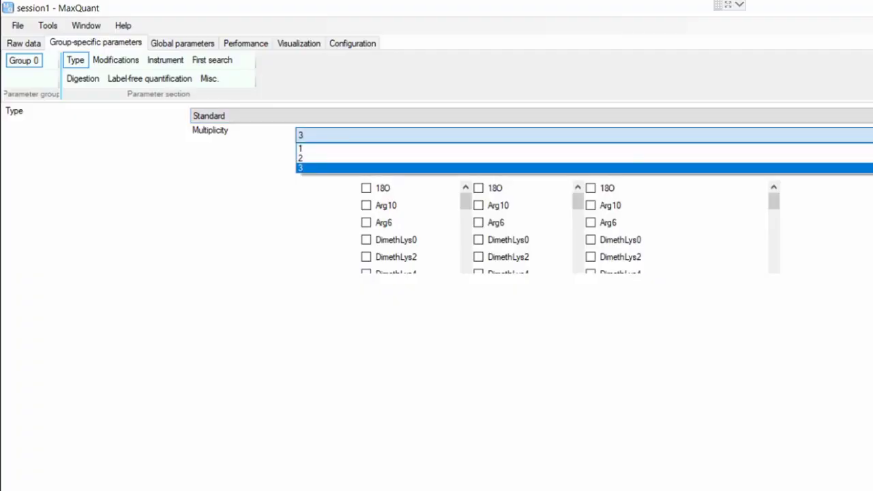
pyautogui.press('Up')
pyautogui.press('Up')
pyautogui.press('Down')
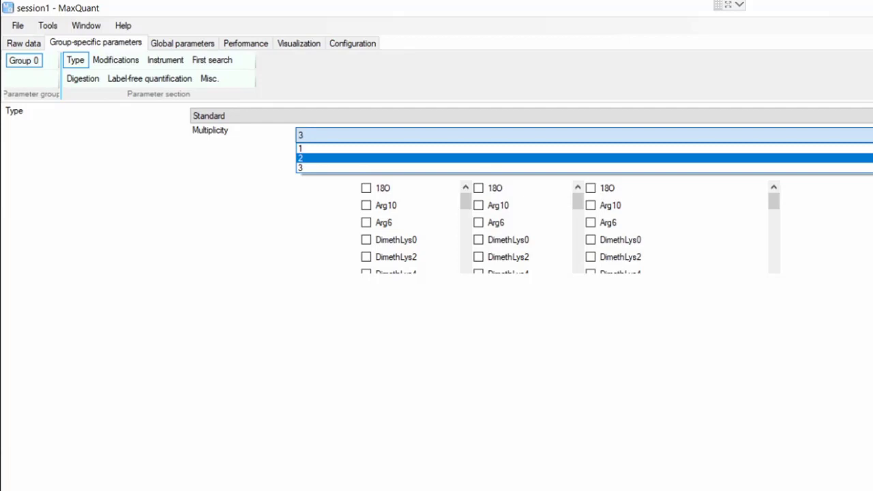
pyautogui.press('Return')
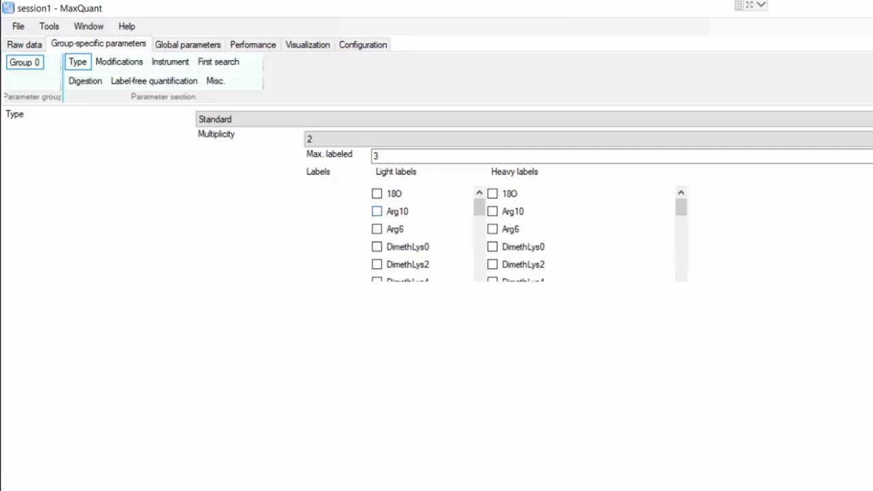
# - Look through the light labels, and select Arg10 and Lys8 as the heavy labels for Group 0
pyautogui.scroll(-5, 402, 232)
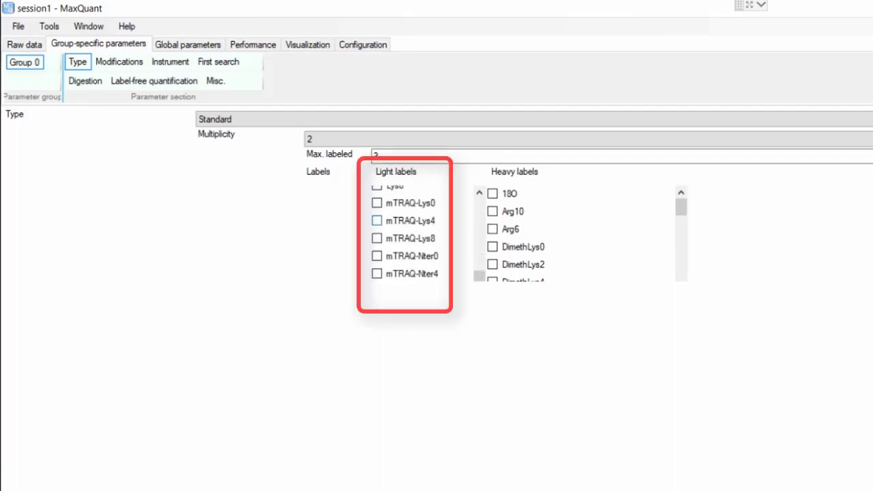
pyautogui.scroll(6, 402, 232)
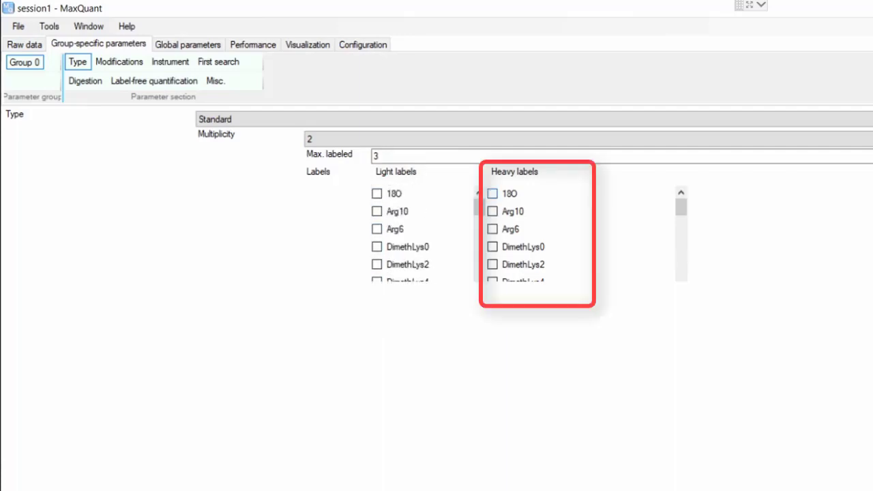
pyautogui.click(492, 212)
pyautogui.scroll(-7, 522, 235)
pyautogui.scroll(-3, 505, 239)
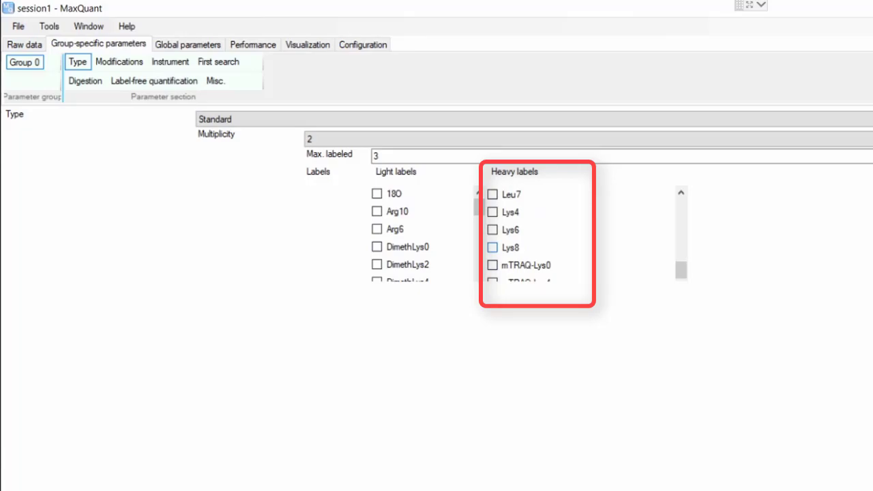
pyautogui.click(492, 247)
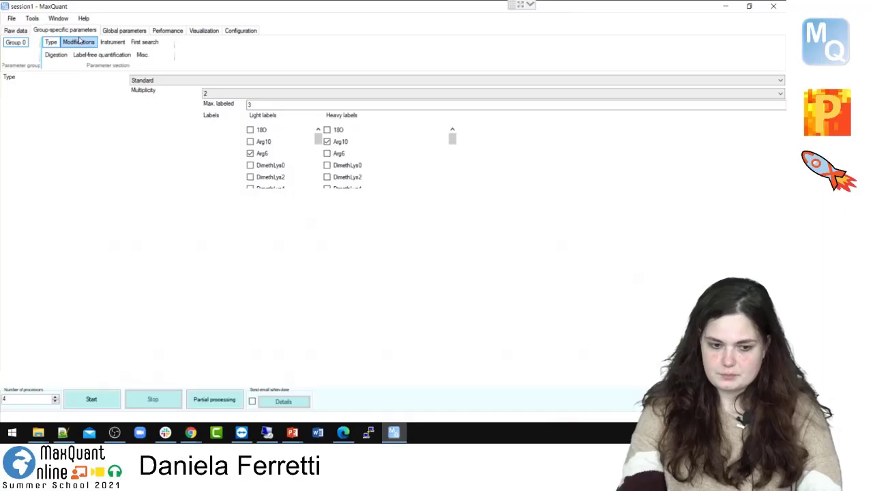
# - Examine the variable and fixed modifications available and assigned for Group 0
pyautogui.click(78, 41)
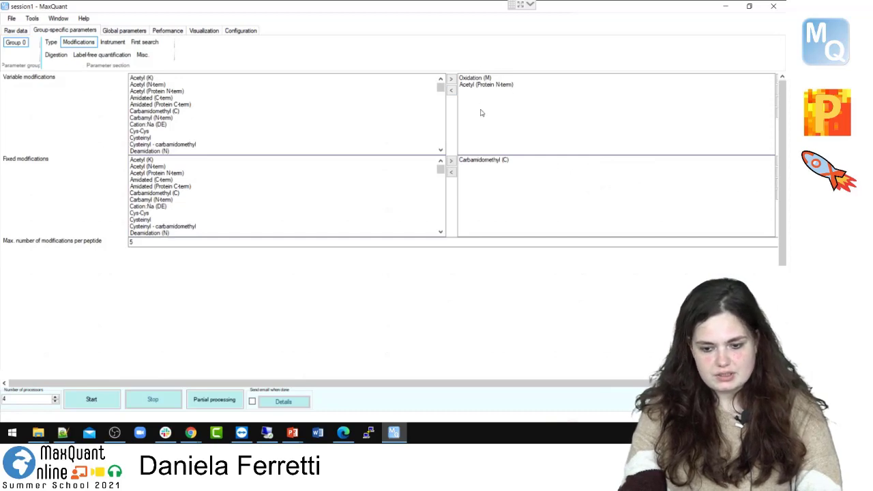
pyautogui.click(182, 126)
pyautogui.moveTo(441, 87)
pyautogui.mouseDown()
pyautogui.moveTo(444, 107)
pyautogui.moveTo(442, 89)
pyautogui.mouseUp()
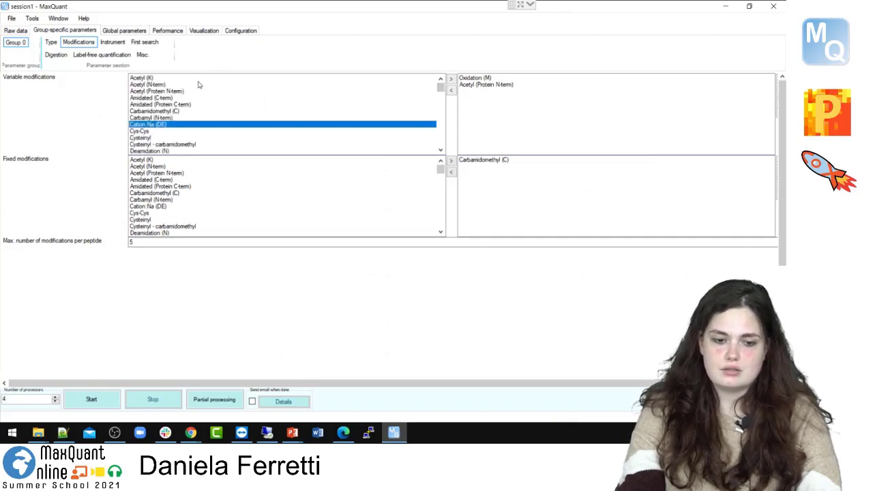
pyautogui.click(175, 99)
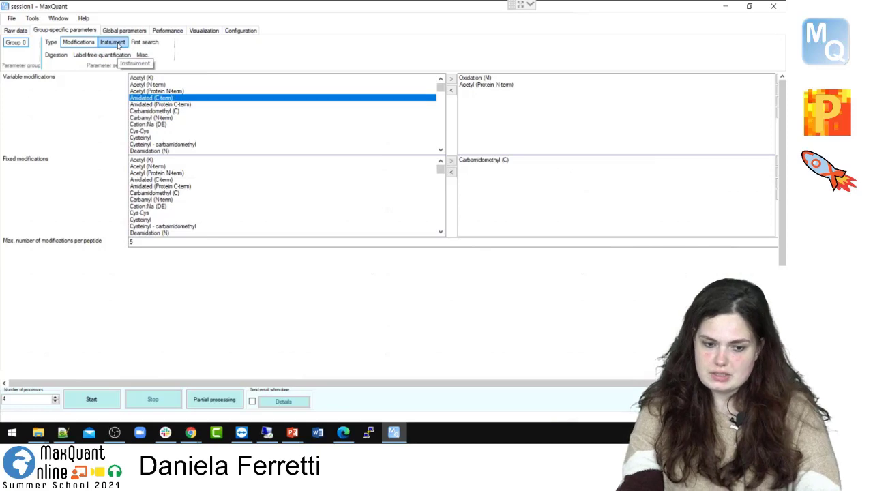
# - Examine the instrument, first search and digestion parameters of Group 0, including the available digestion modes
pyautogui.click(112, 42)
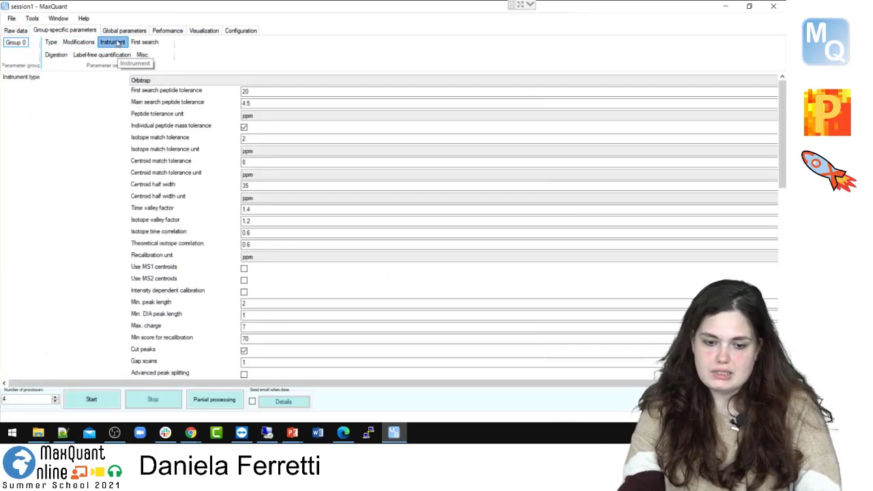
pyautogui.click(136, 42)
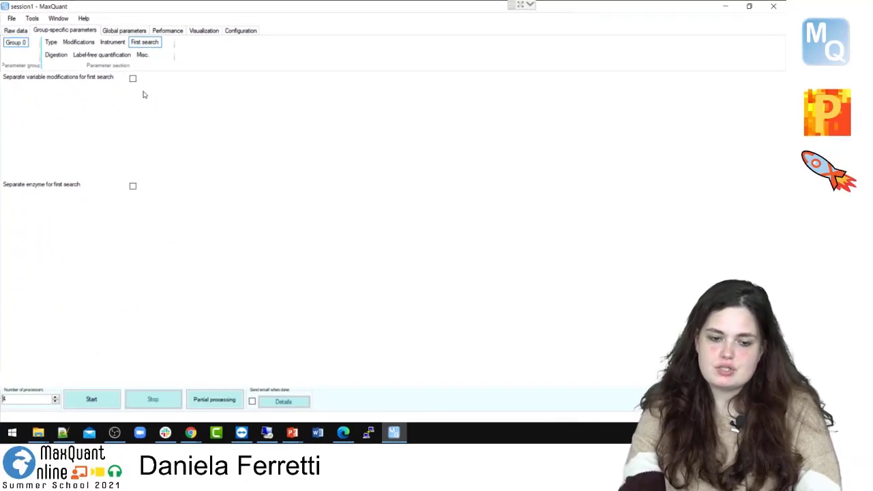
pyautogui.click(50, 54)
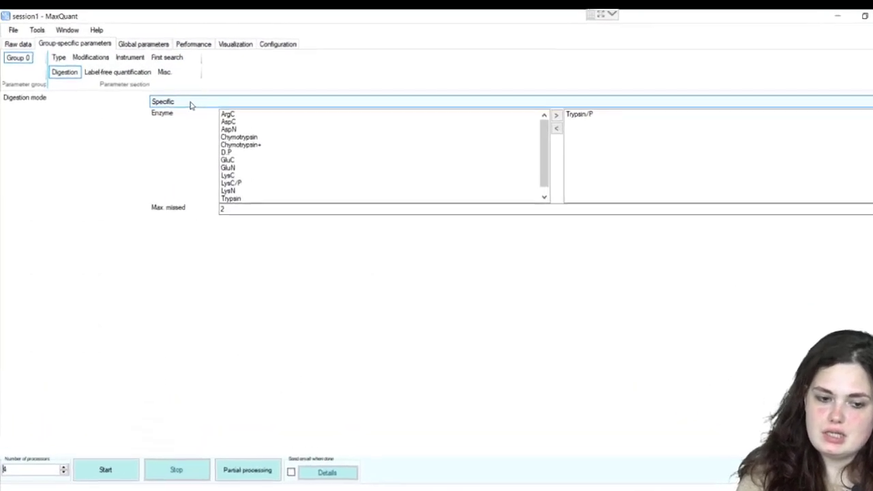
pyautogui.click(191, 104)
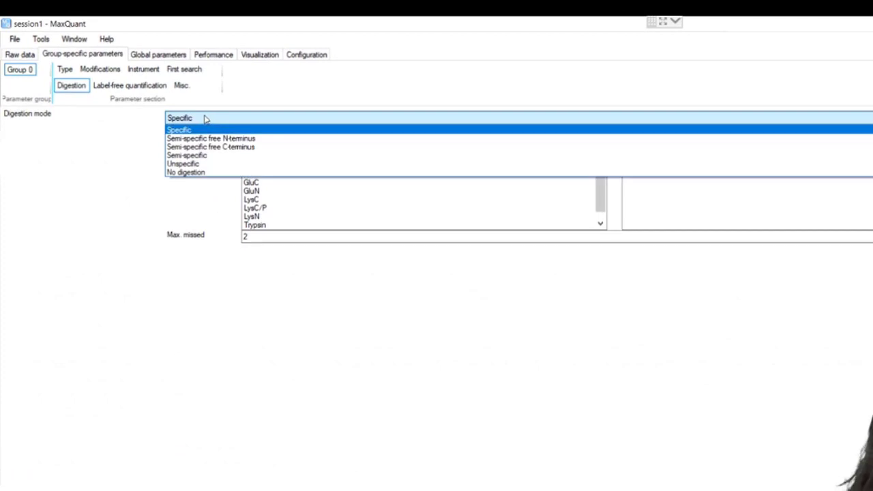
pyautogui.click(205, 120)
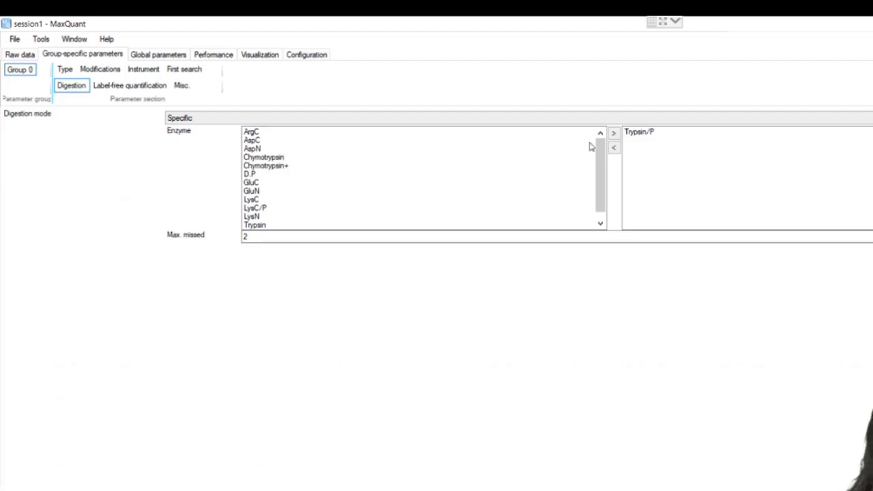
# - Examine the label-free quantification options and miscellaneous parameters of Group 0, and return to its type settings
pyautogui.click(143, 86)
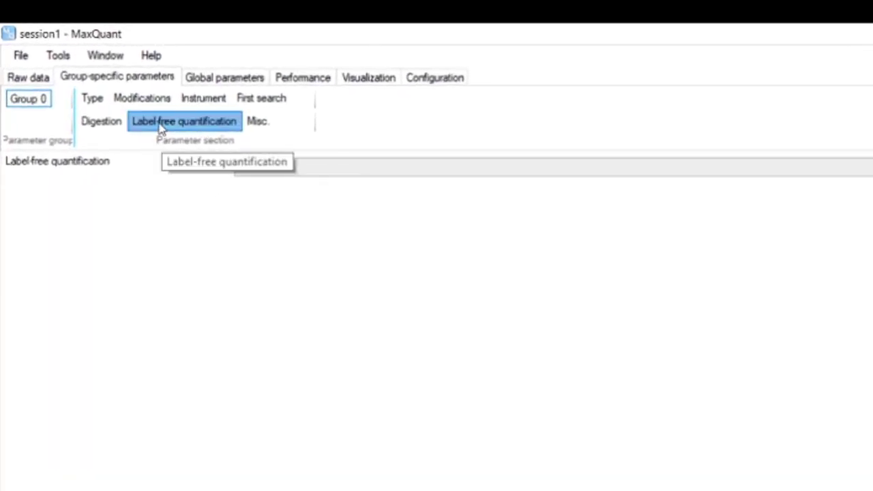
pyautogui.click(246, 171)
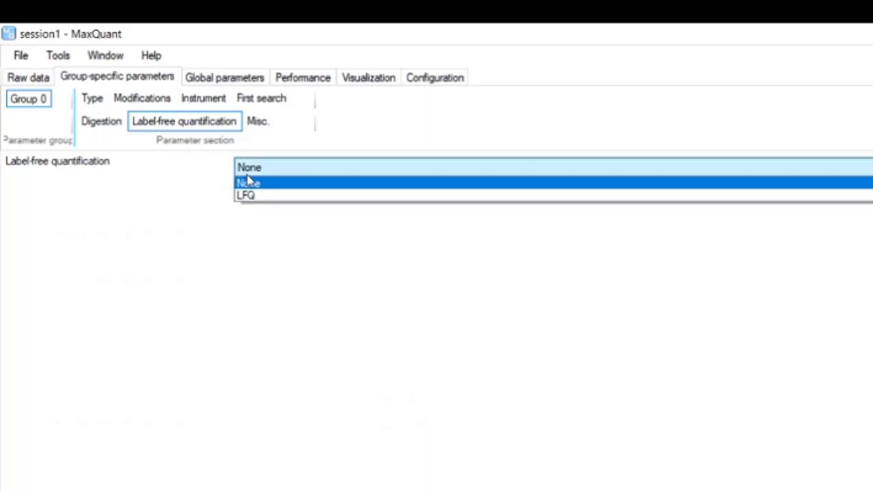
pyautogui.click(251, 180)
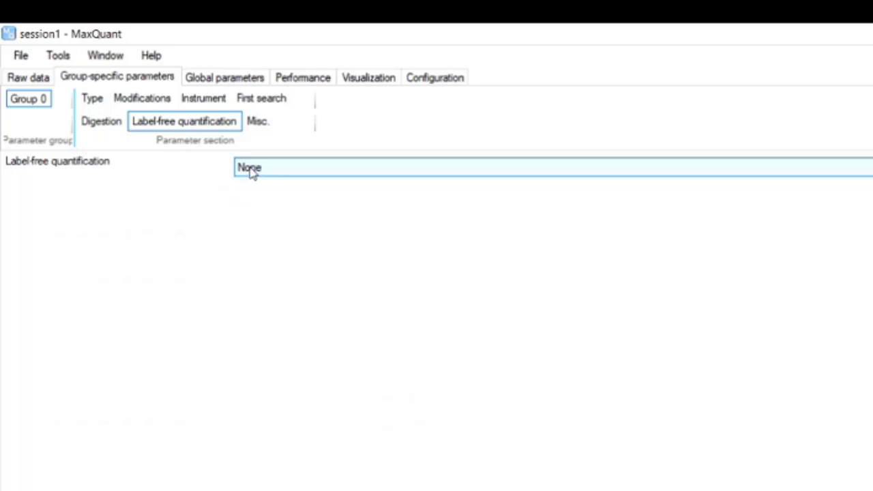
pyautogui.click(256, 121)
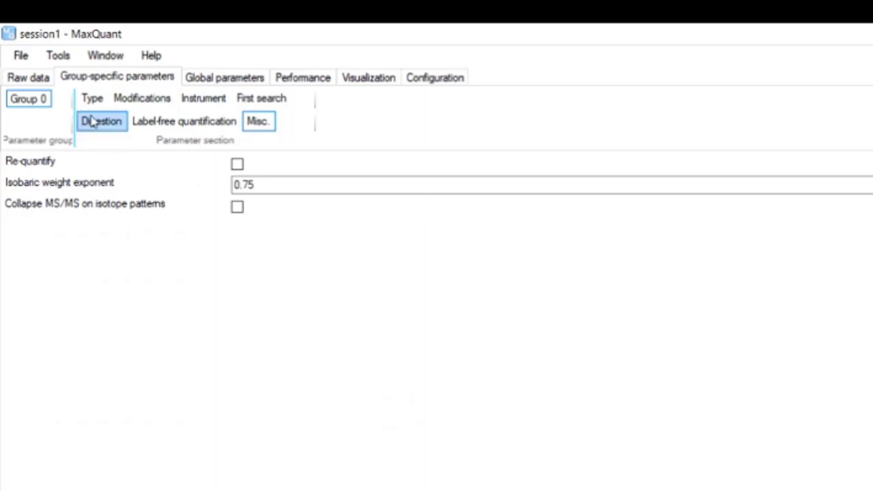
pyautogui.click(89, 96)
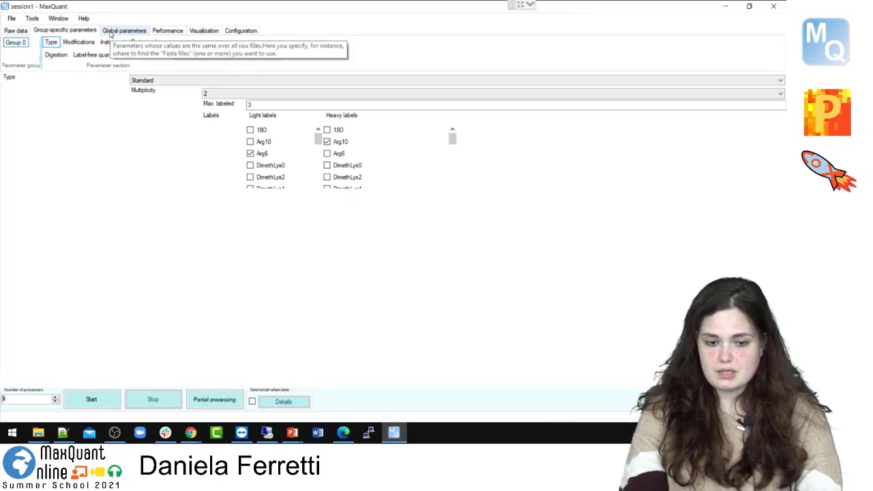
# - Start adding fasta files in the global sequence parameters and browse from C:\pre-courses\how to run maxquant to software\fasta\silac_lfq
pyautogui.click(122, 31)
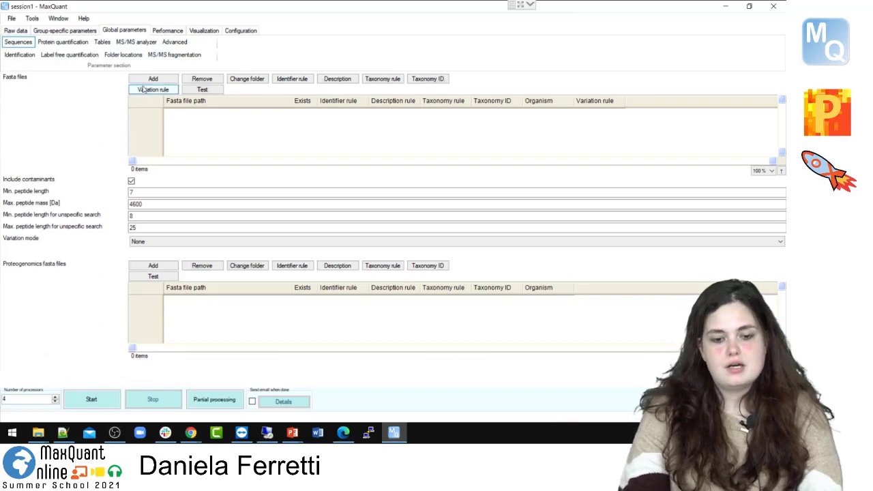
pyautogui.moveTo(114, 88)
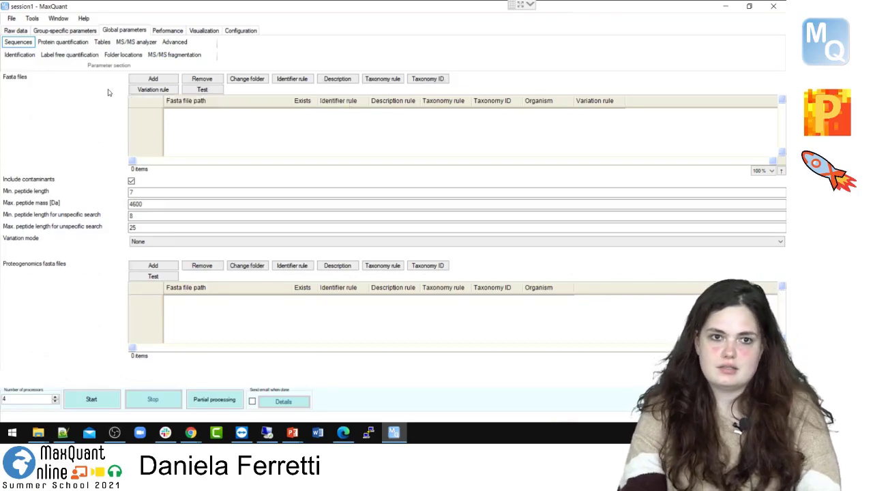
pyautogui.click(153, 80)
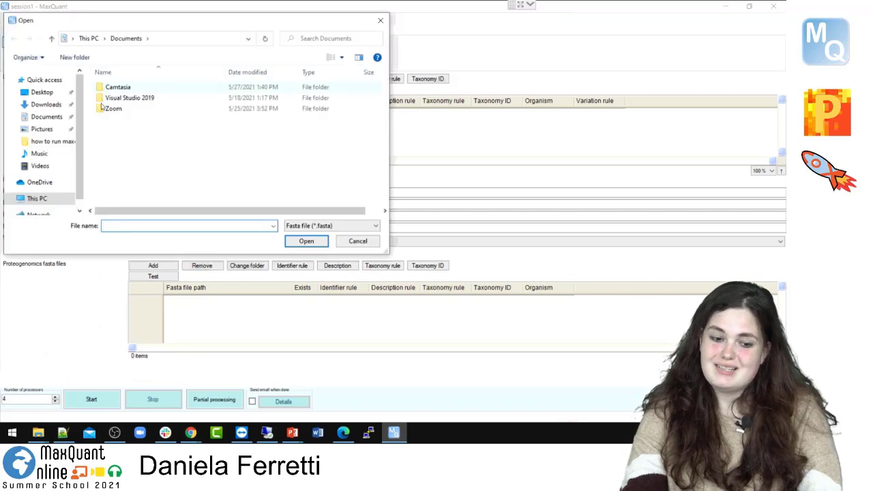
pyautogui.click(38, 199)
pyautogui.scroll(-2, 257, 129)
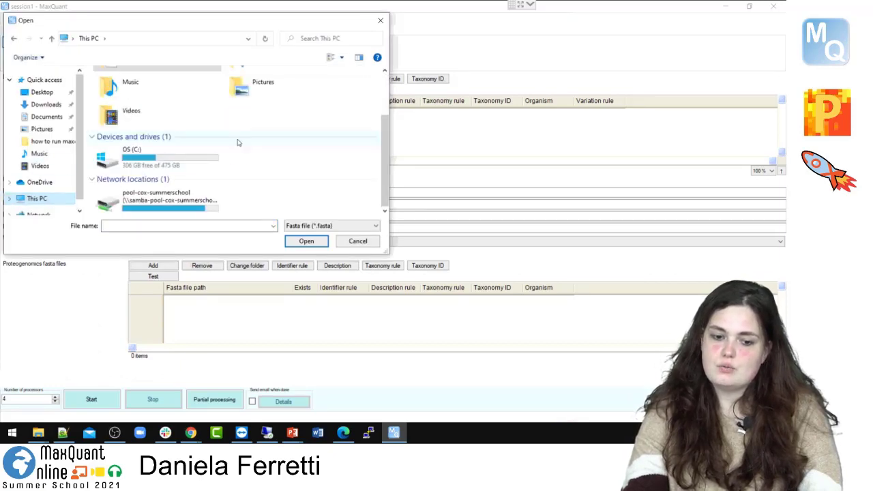
pyautogui.click(183, 169)
pyautogui.doubleClick(183, 169)
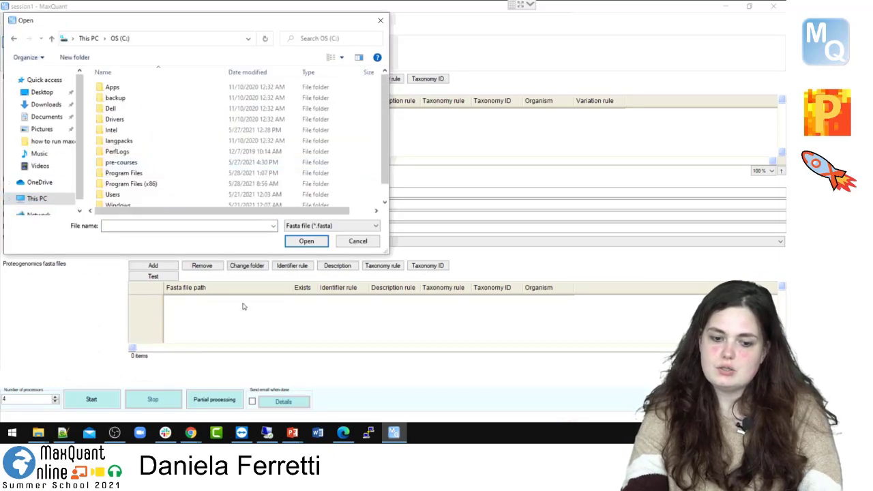
pyautogui.scroll(-1, 196, 146)
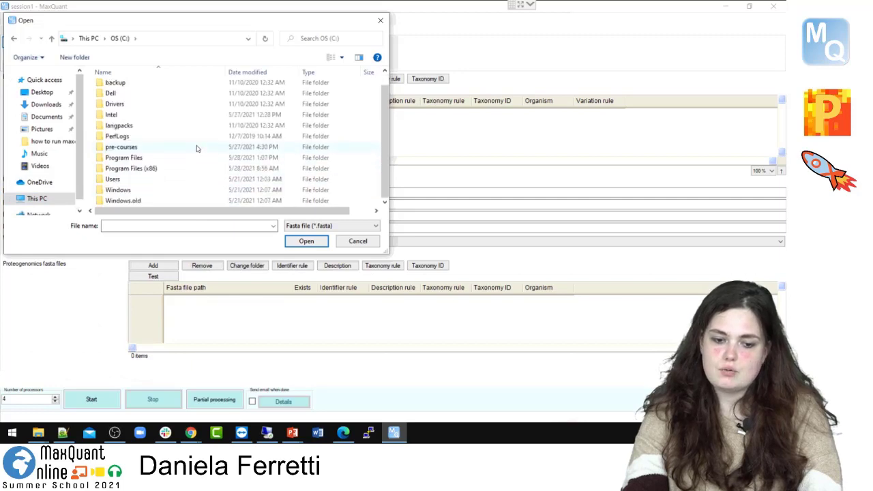
pyautogui.doubleClick(120, 147)
pyautogui.doubleClick(121, 88)
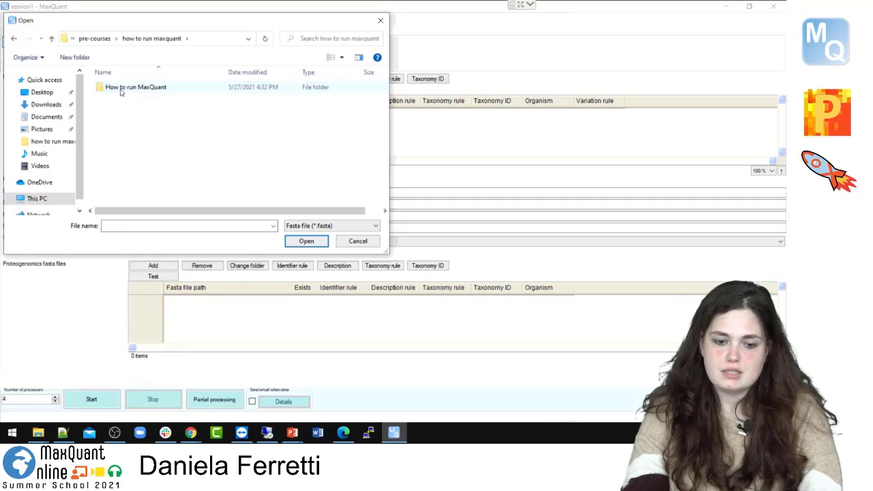
pyautogui.doubleClick(121, 88)
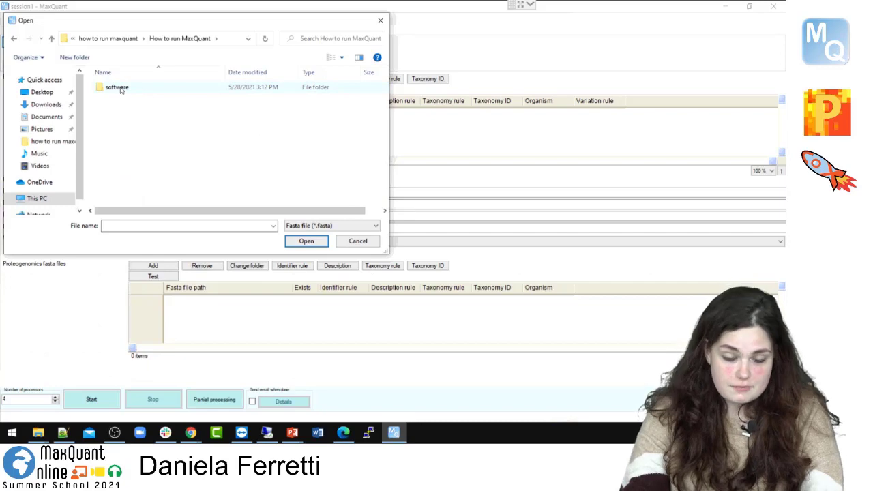
pyautogui.doubleClick(120, 88)
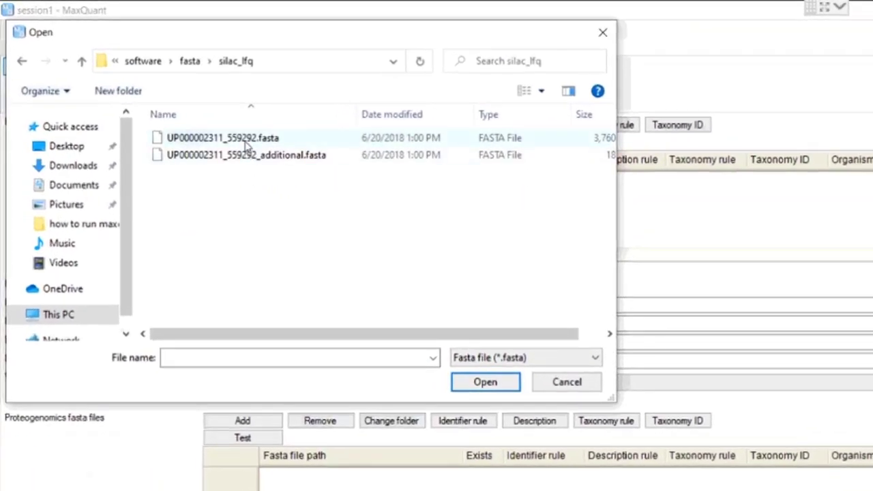
# - Add UP000002311_559292.fasta and UP000002311_559292_additional.fasta together, and widen the fasta table's file path and Organism columns
pyautogui.click(249, 142)
pyautogui.click(266, 157)
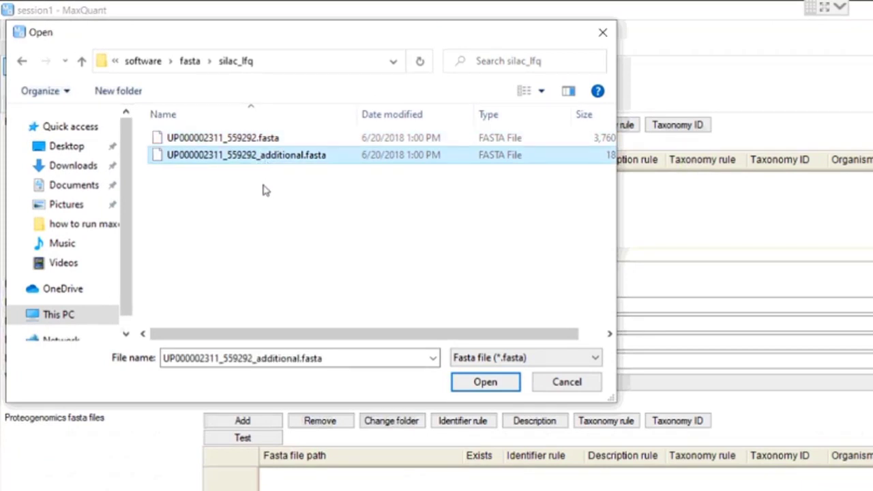
pyautogui.moveTo(263, 184); pyautogui.dragTo(212, 142)
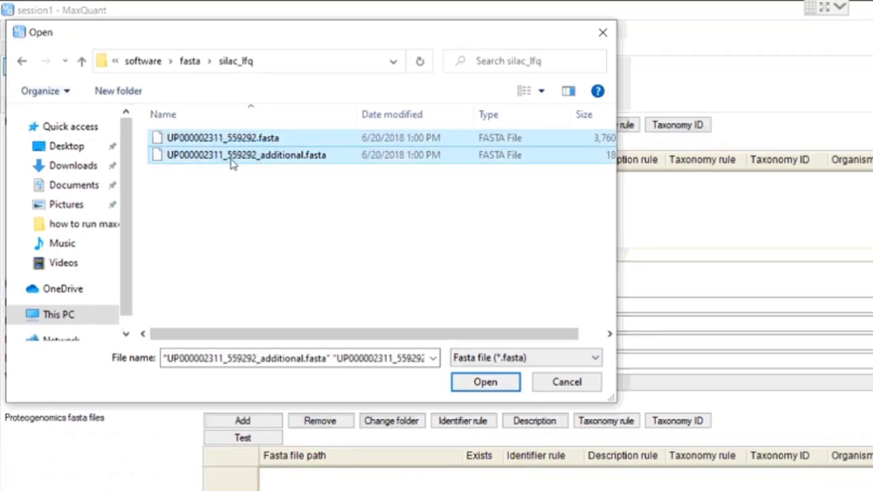
pyautogui.click(466, 386)
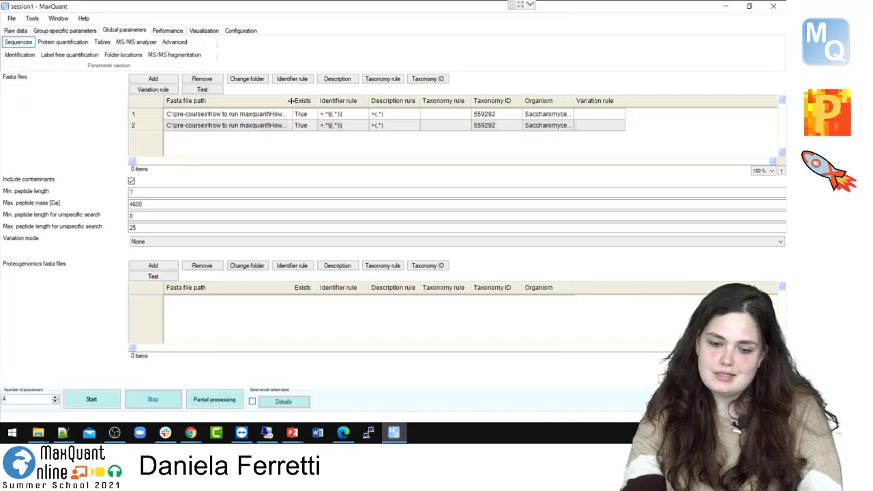
pyautogui.moveTo(463, 160); pyautogui.dragTo(466, 160)
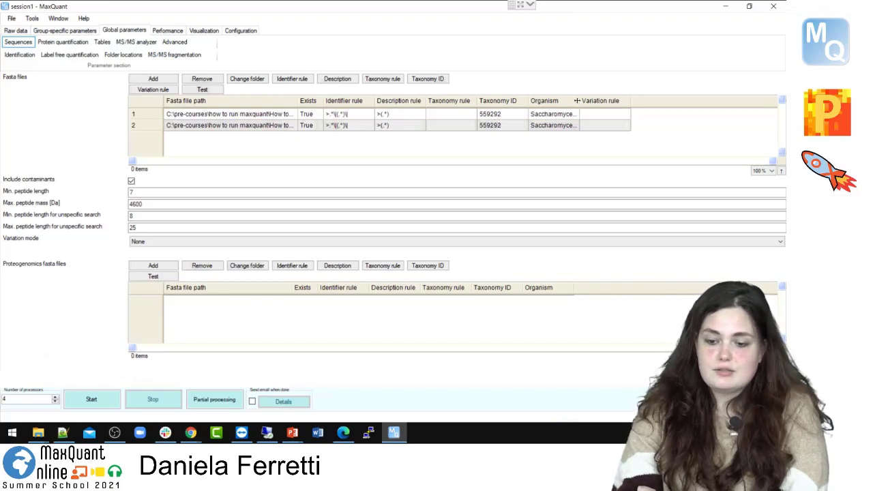
pyautogui.moveTo(581, 102); pyautogui.dragTo(652, 102)
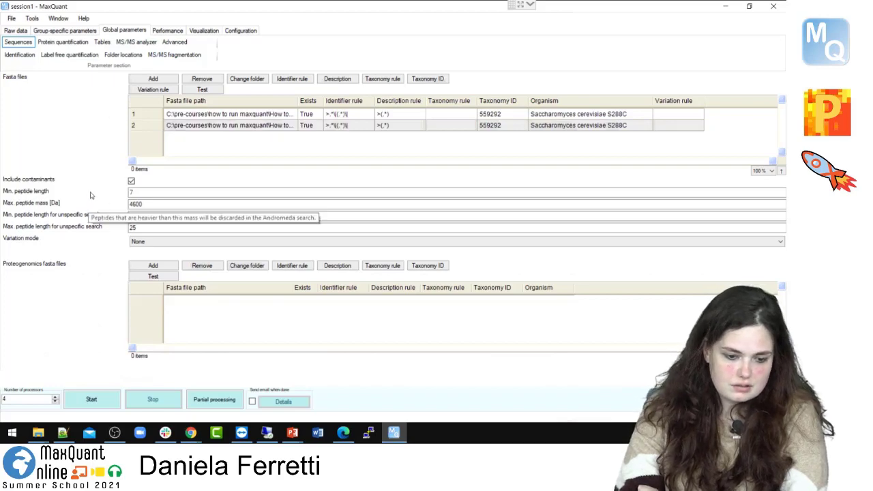
# - Examine the global protein quantification settings, including the choices of peptides for quantification
pyautogui.click(57, 43)
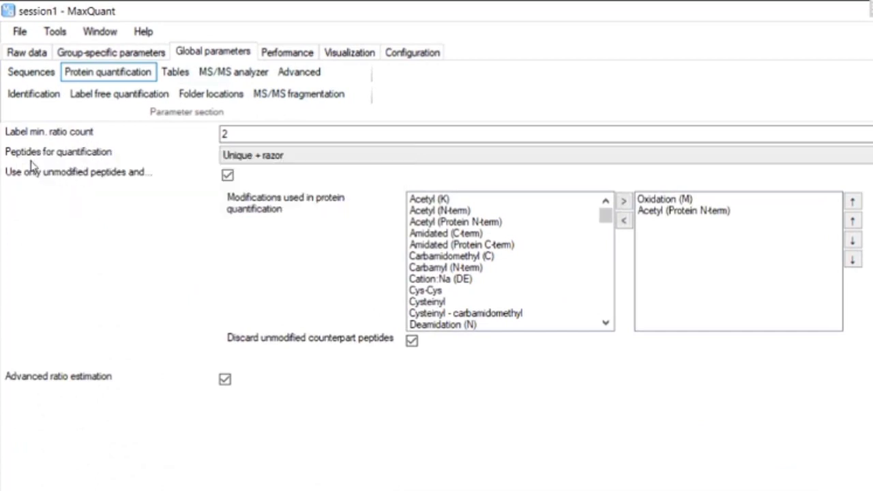
pyautogui.moveTo(34, 162)
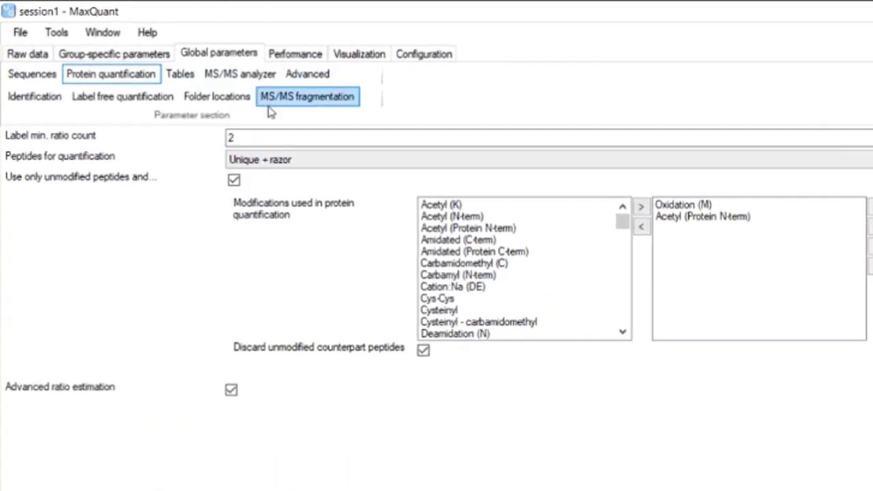
pyautogui.click(266, 161)
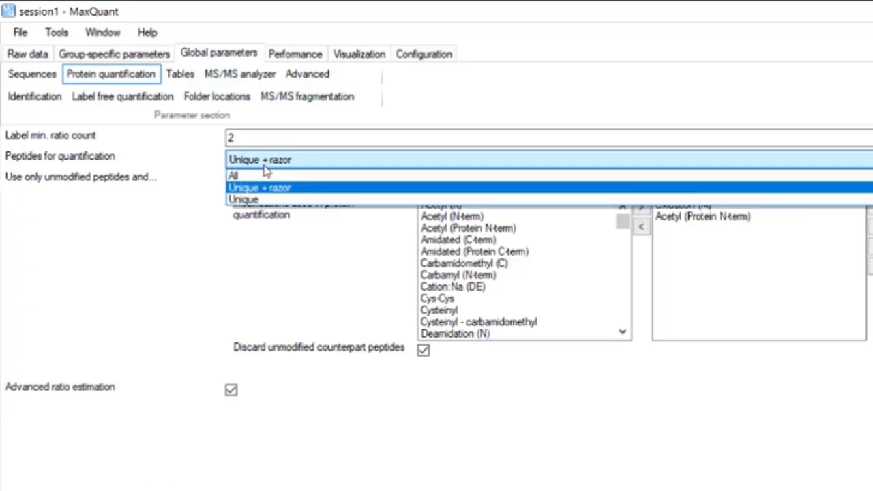
pyautogui.click(261, 162)
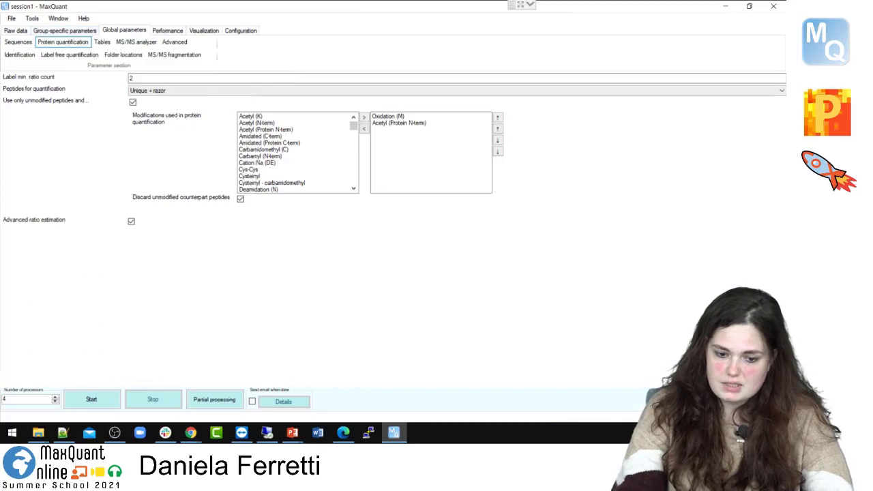
# - Look over the output tables to write and the MS/MS analyzer tolerances for FTMS, ITMS and TOF
pyautogui.click(104, 43)
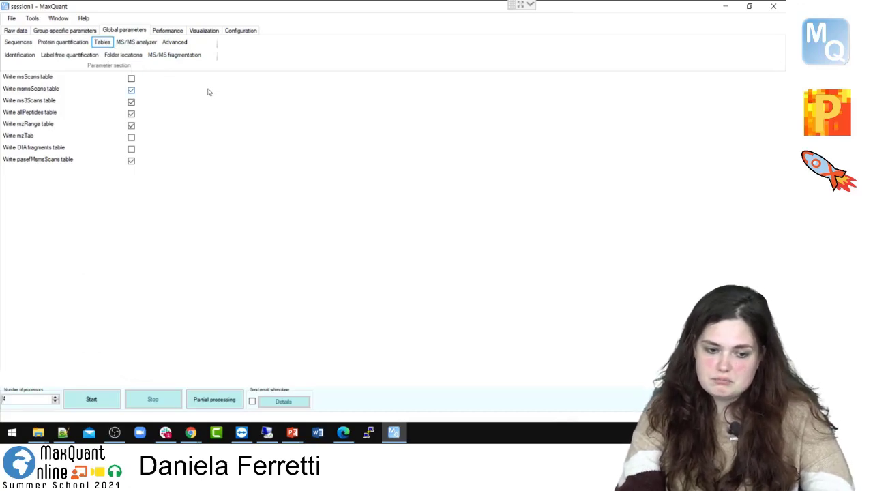
pyautogui.click(140, 42)
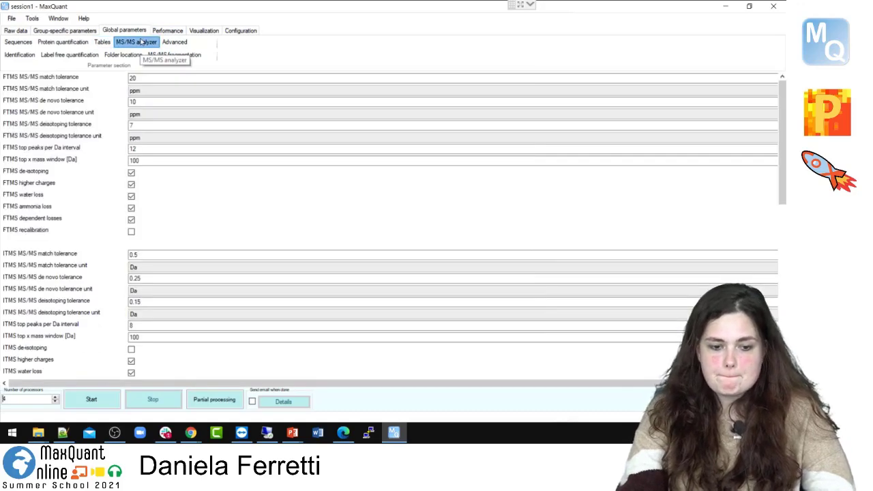
pyautogui.scroll(-4, 259, 196)
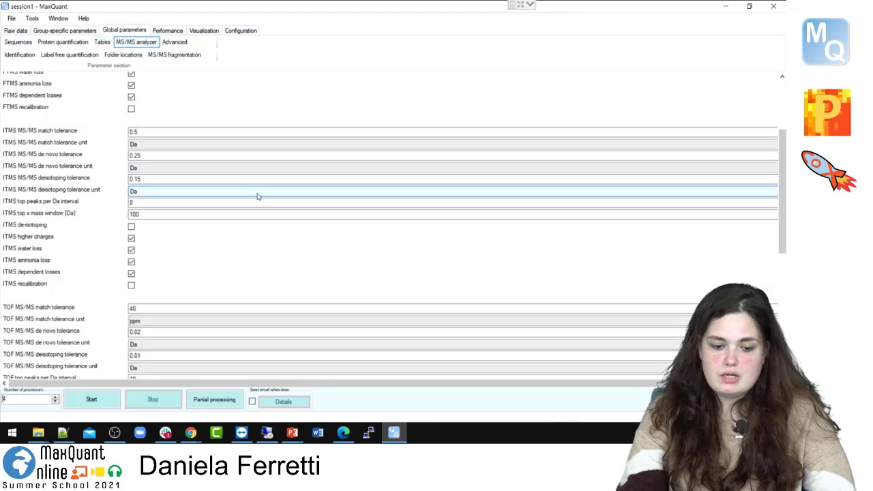
pyautogui.scroll(5, 266, 205)
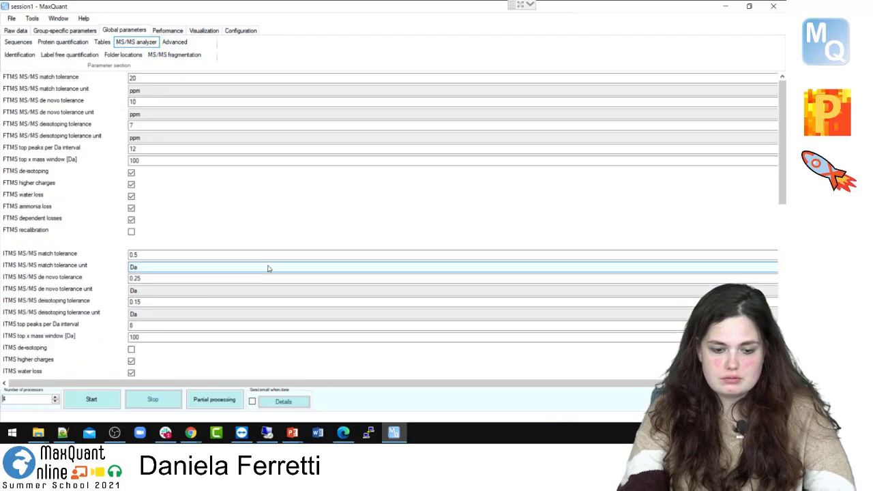
# - Look over the advanced global parameters and the identification settings
pyautogui.click(168, 43)
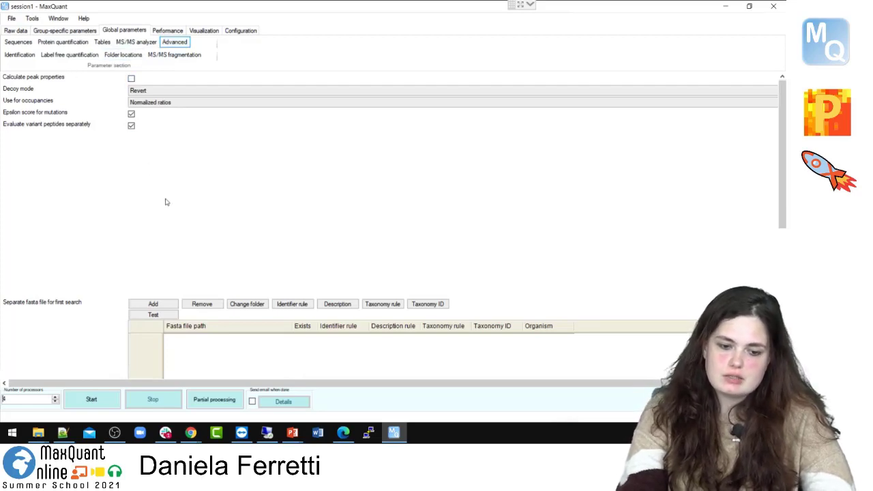
pyautogui.scroll(-1, 167, 182)
pyautogui.scroll(1, 168, 185)
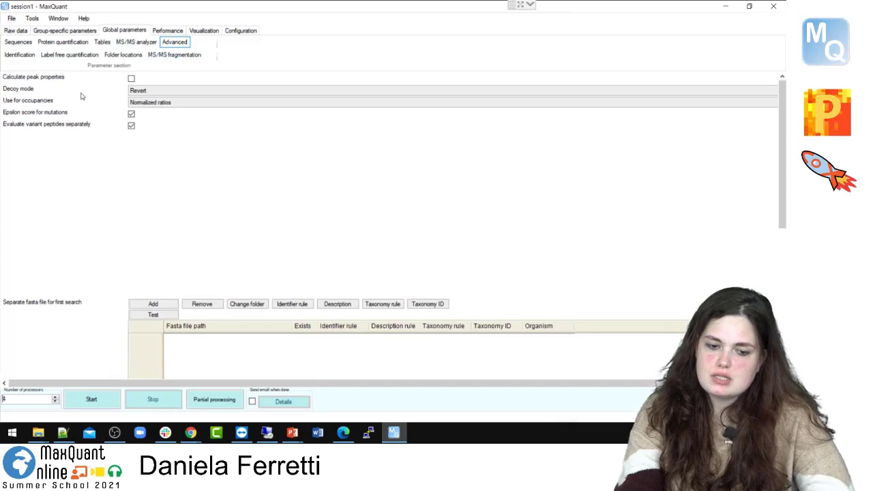
pyautogui.click(25, 58)
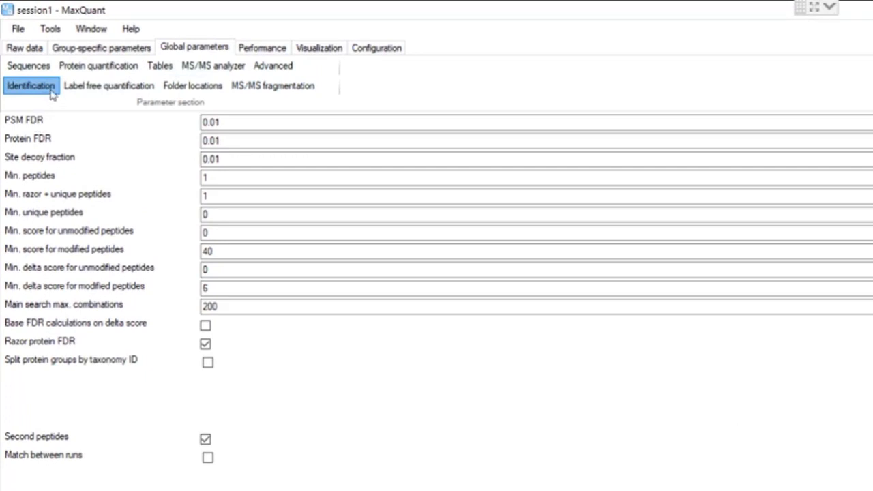
# - Look over the global label free quantification, folder location and MS/MS fragmentation settings, and revisit the fasta sequence settings
pyautogui.moveTo(30, 129)
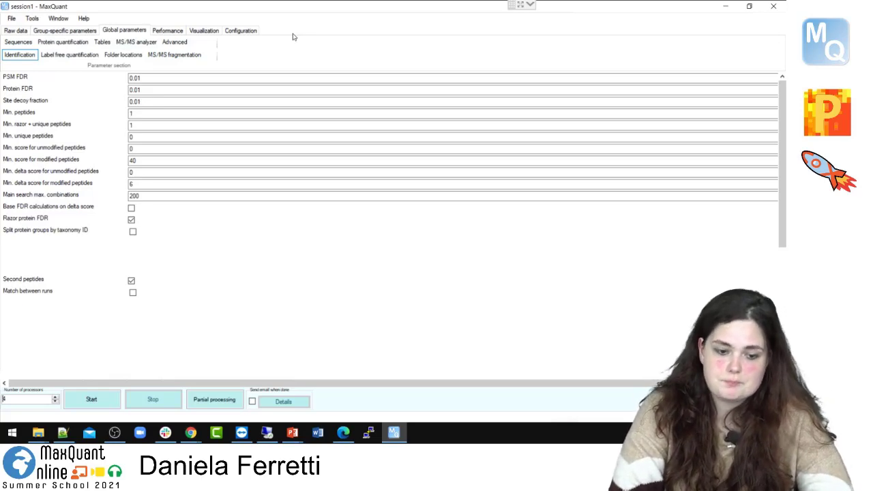
pyautogui.click(74, 56)
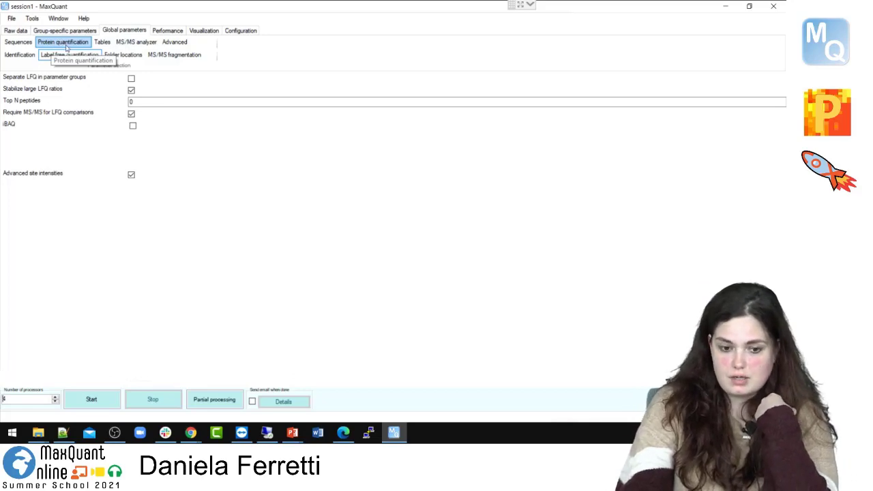
pyautogui.click(123, 55)
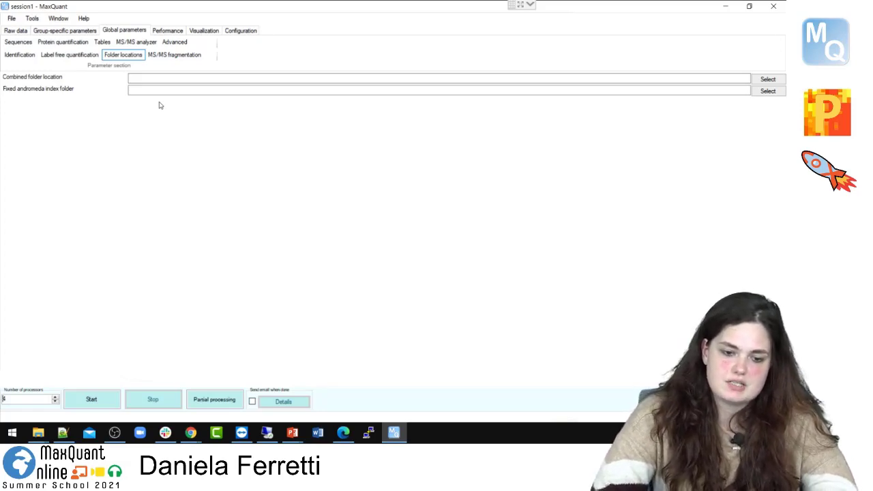
pyautogui.click(179, 57)
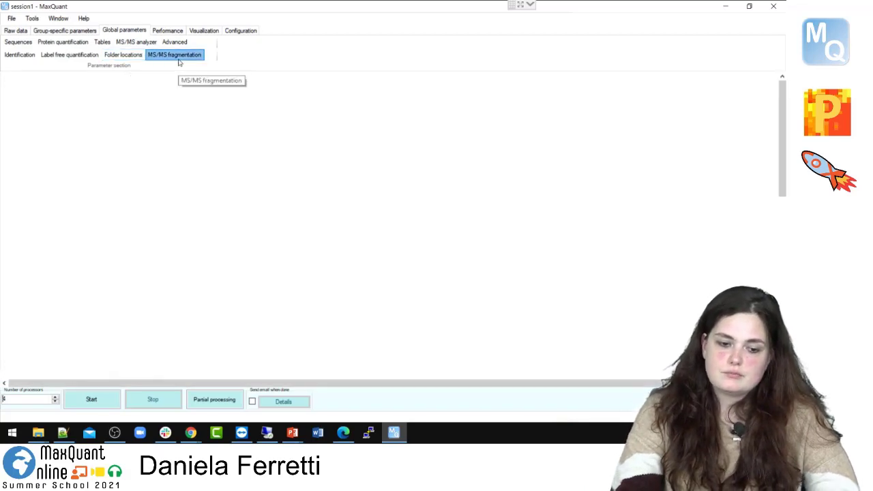
pyautogui.click(133, 60)
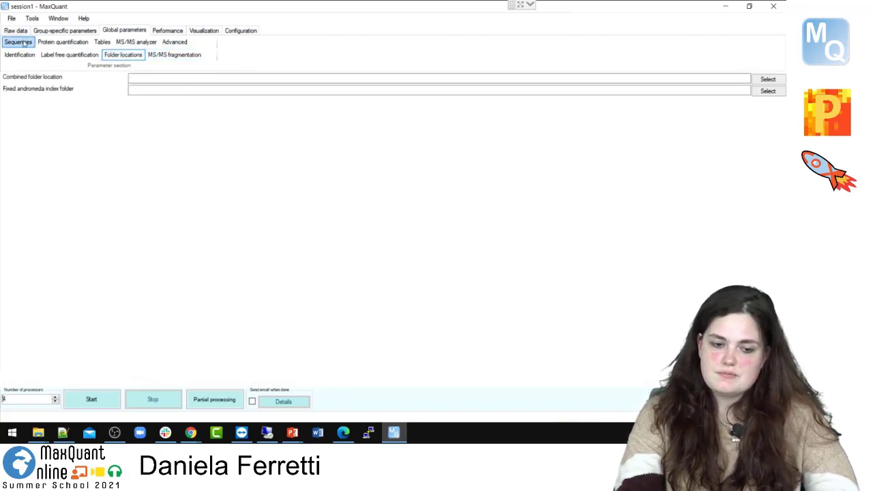
pyautogui.click(55, 42)
pyautogui.click(18, 43)
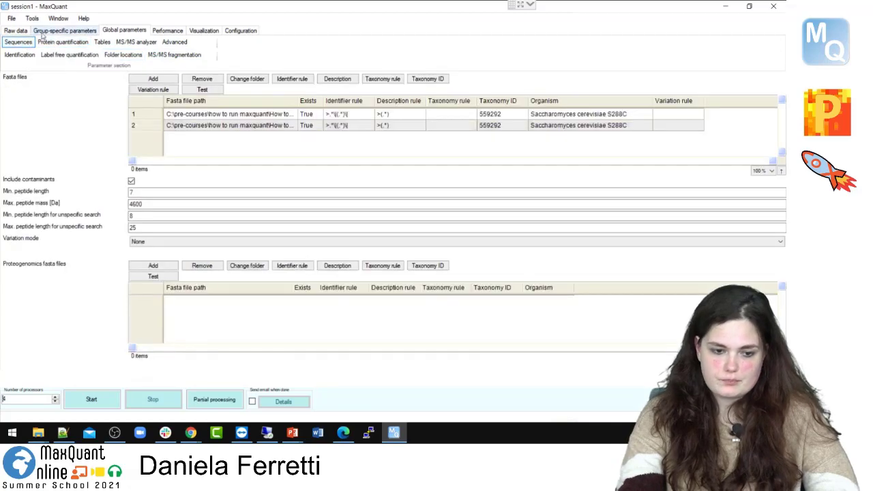
# - Try to start the run from the raw data table, dismiss the error and stop the calculations
pyautogui.click(48, 31)
pyautogui.click(18, 31)
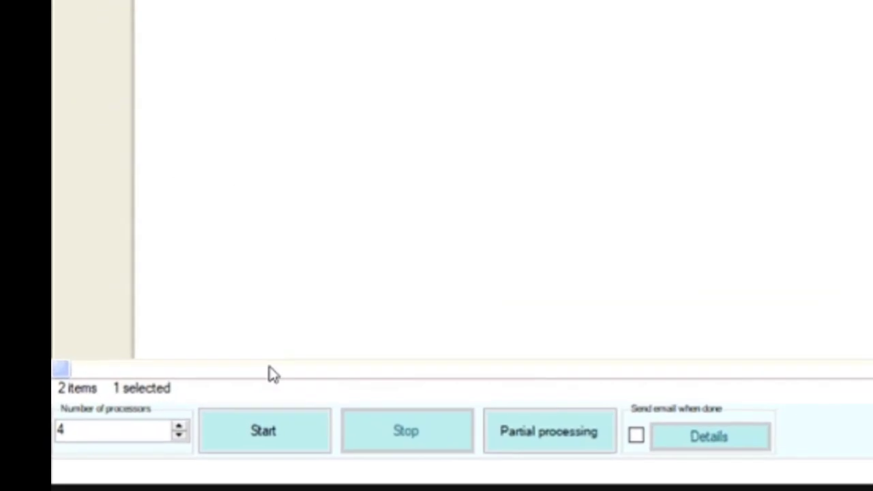
pyautogui.click(286, 437)
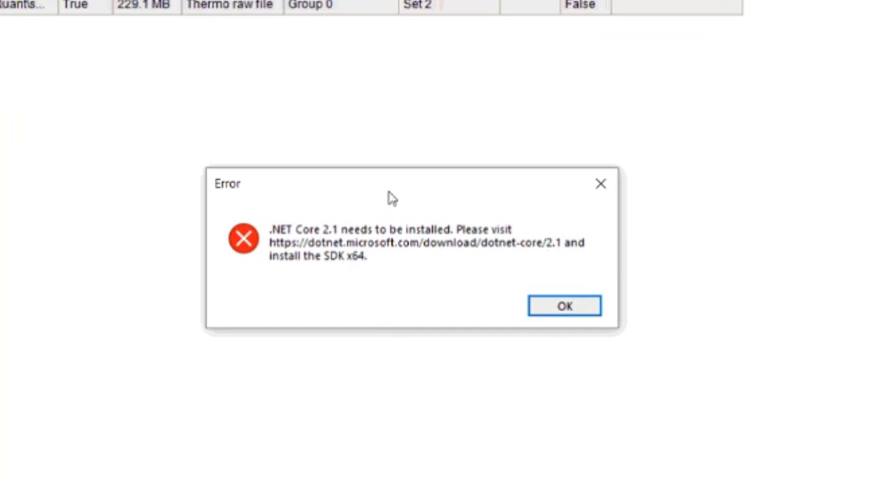
pyautogui.moveTo(393, 189); pyautogui.dragTo(345, 72)
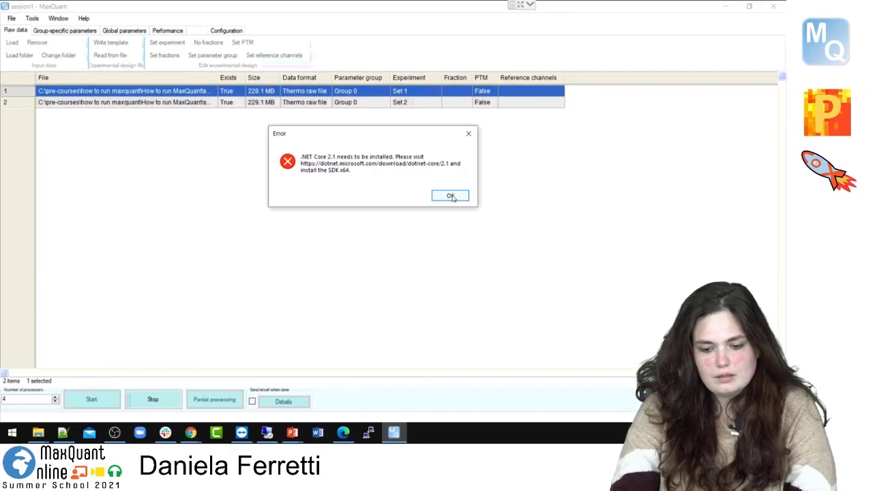
pyautogui.click(451, 196)
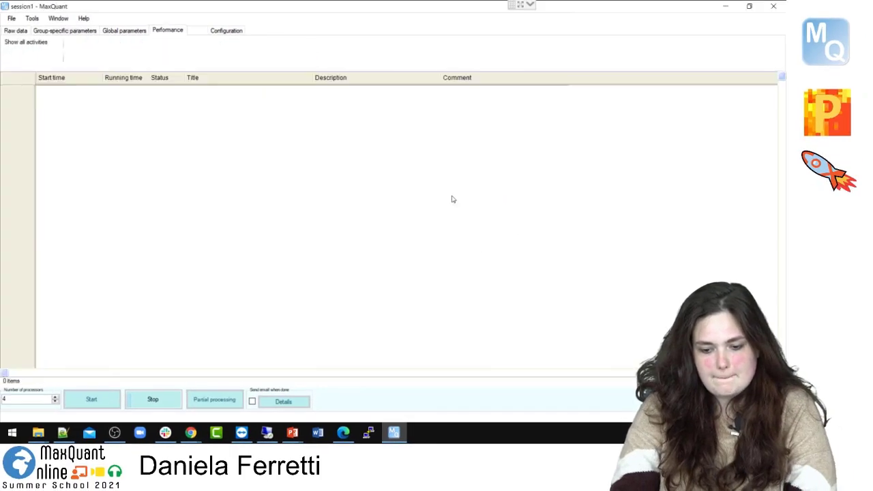
pyautogui.click(175, 403)
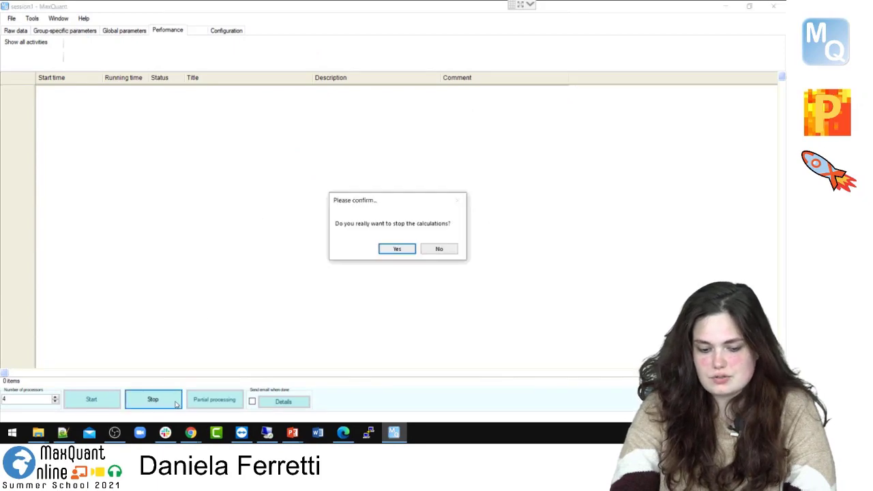
pyautogui.click(397, 248)
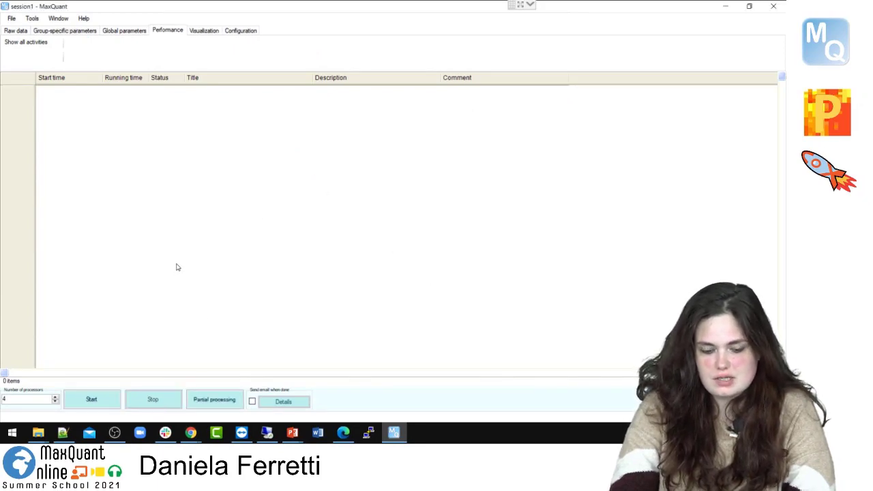
# - Switch to Chrome, open dotnet.microsoft.com/download in a new tab and look through the .NET Core download options
pyautogui.click(191, 434)
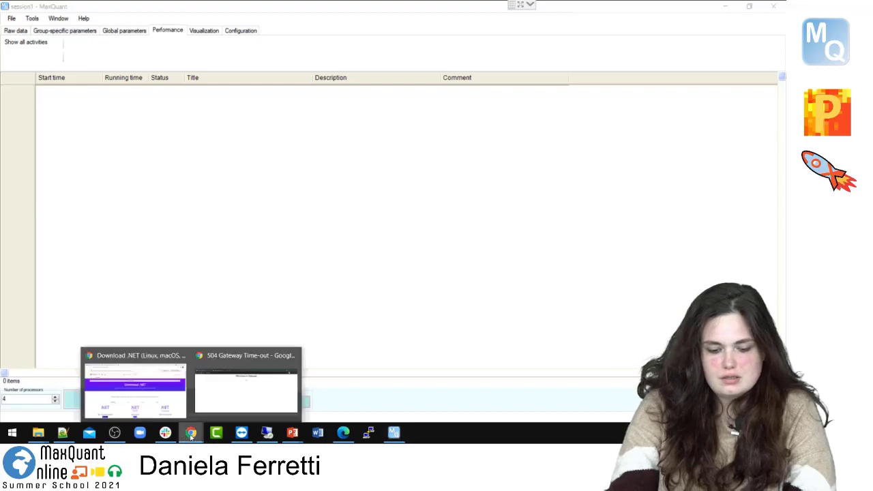
pyautogui.click(123, 391)
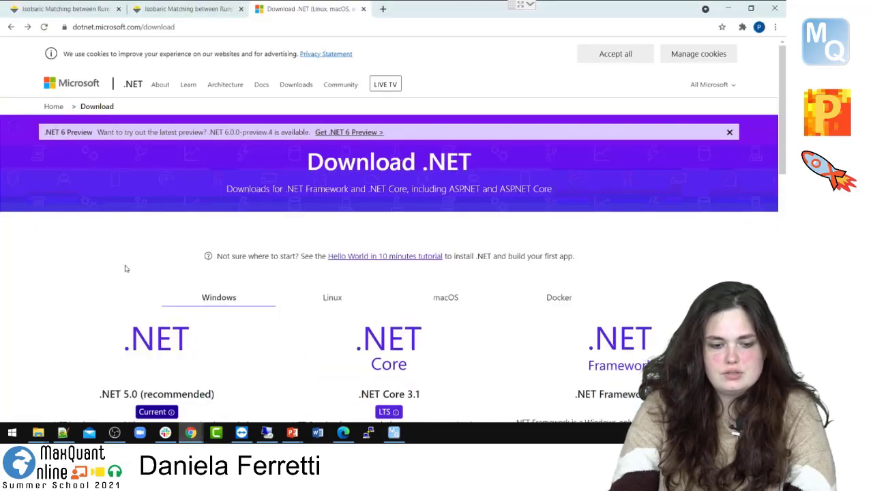
pyautogui.scroll(-2, 125, 269)
pyautogui.scroll(2, 129, 255)
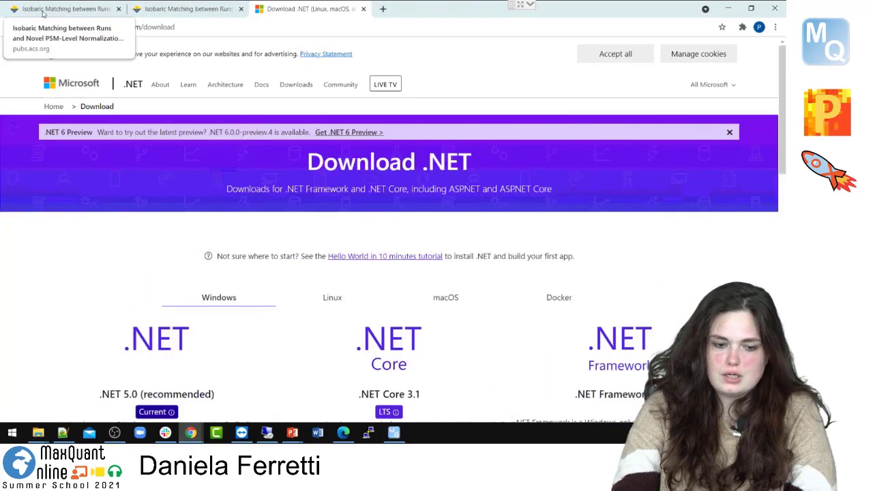
pyautogui.click(382, 9)
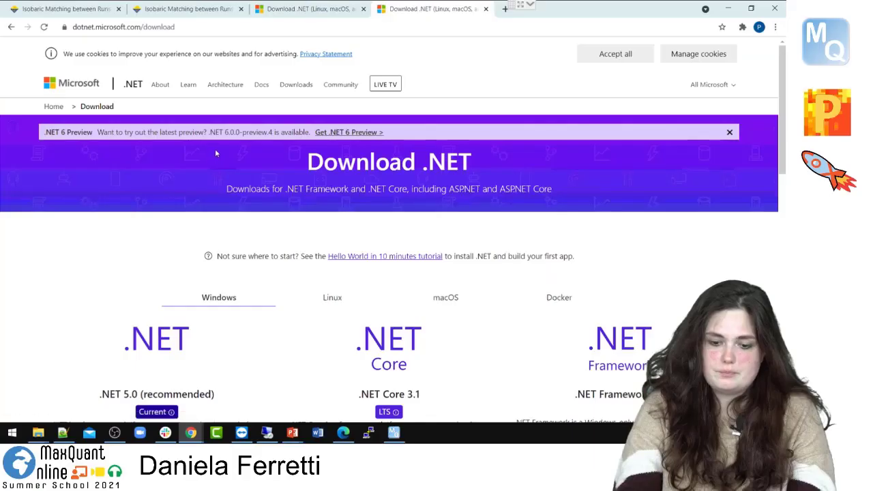
pyautogui.scroll(-2, 216, 154)
pyautogui.scroll(2, 217, 154)
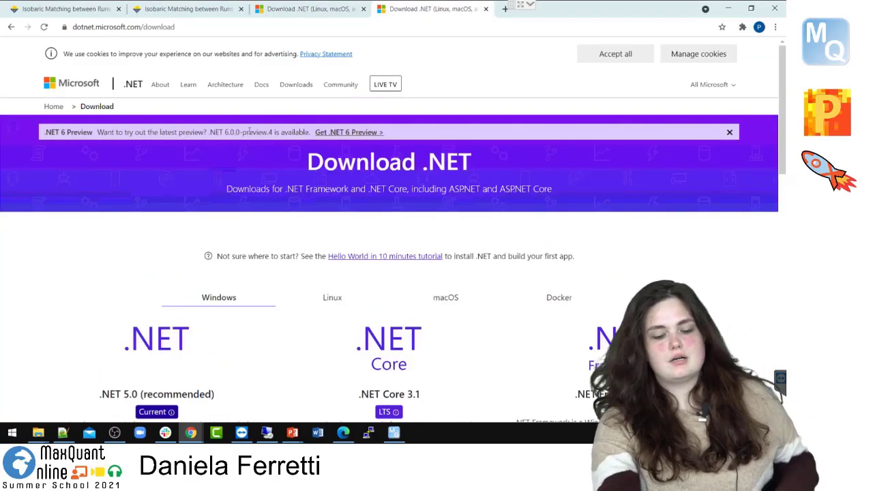
pyautogui.scroll(-2, 288, 209)
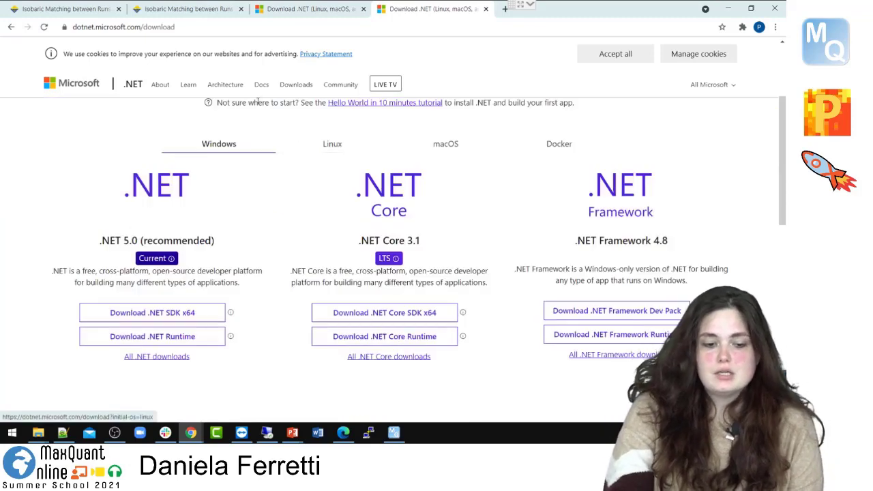
pyautogui.scroll(-2, 328, 218)
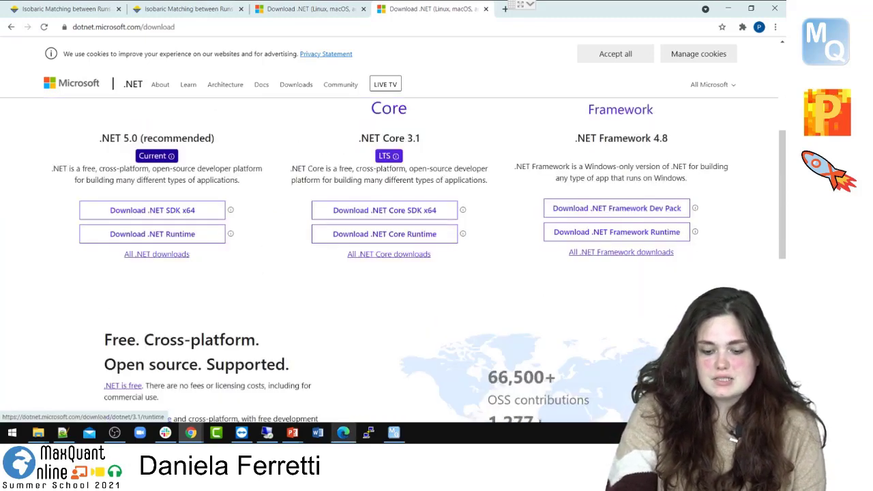
# - Switch back to MaxQuant, try to start the run again and dismiss the error
pyautogui.click(393, 432)
pyautogui.click(91, 399)
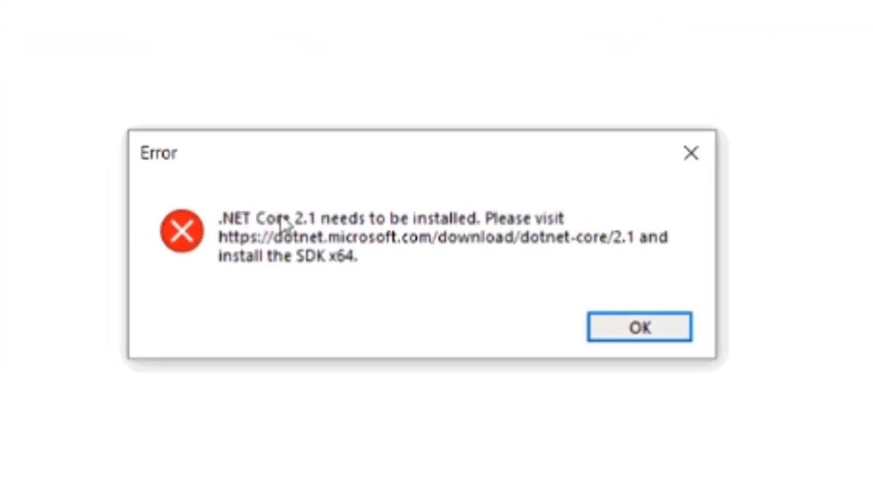
pyautogui.click(650, 332)
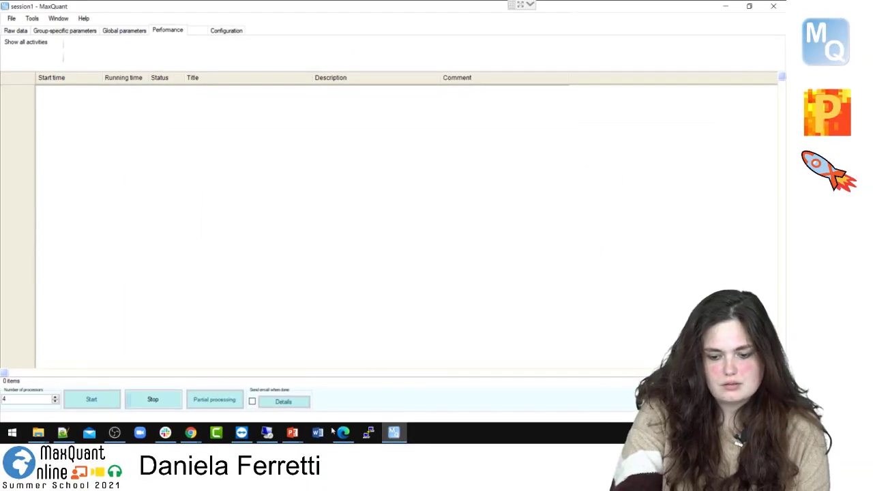
# - Return to Chrome and download the Windows x64 installer of SDK 2.1.816 from the .NET Core 2.1 downloads
pyautogui.hotkey('alt', 'Tab')
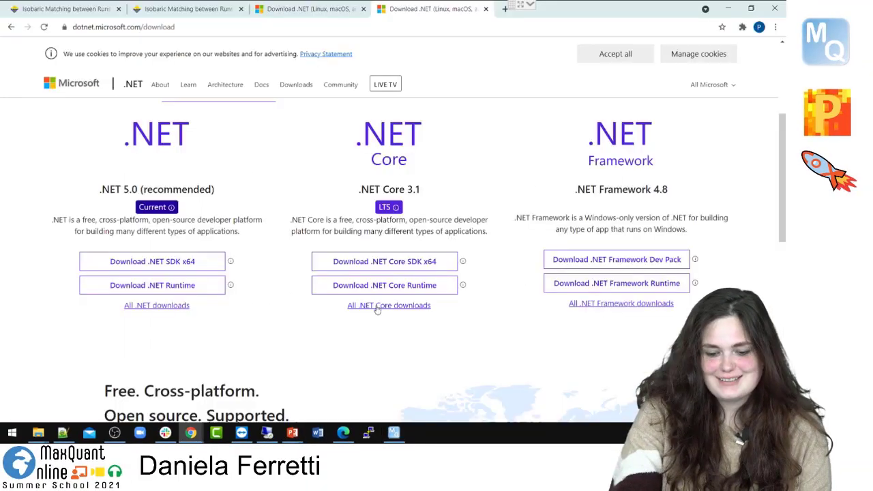
pyautogui.click(382, 307)
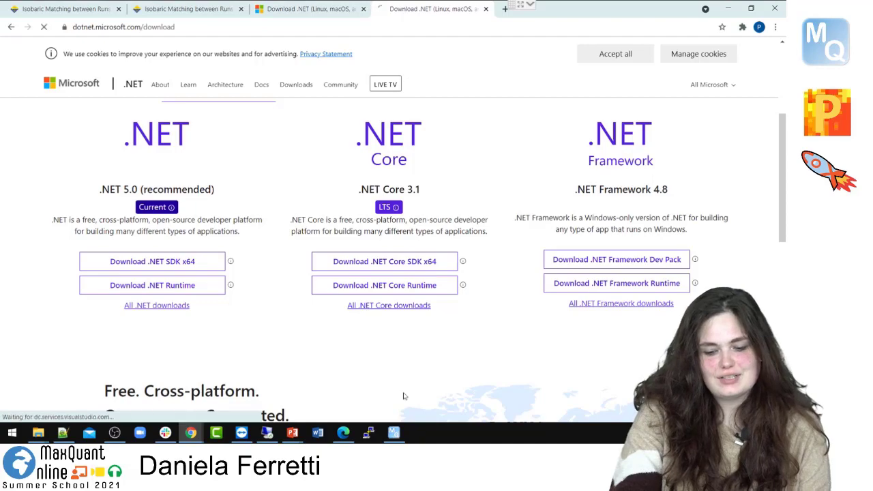
pyautogui.scroll(-2, 415, 280)
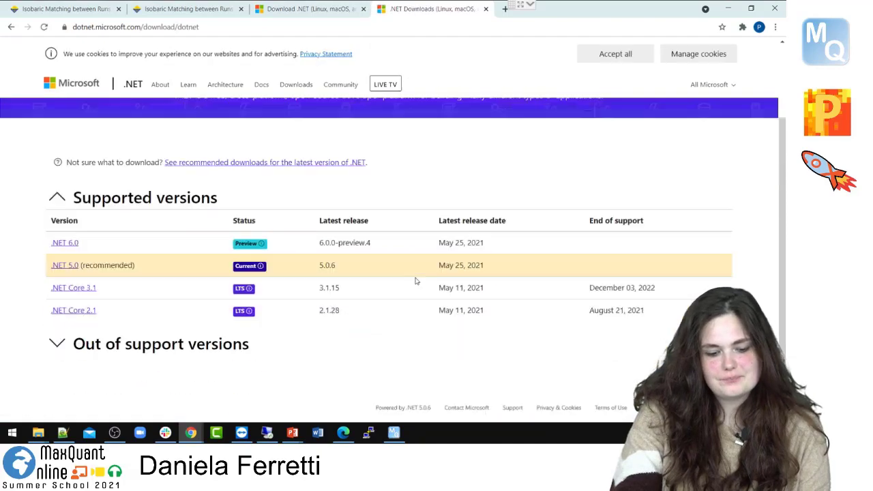
pyautogui.click(75, 314)
pyautogui.scroll(-3, 356, 205)
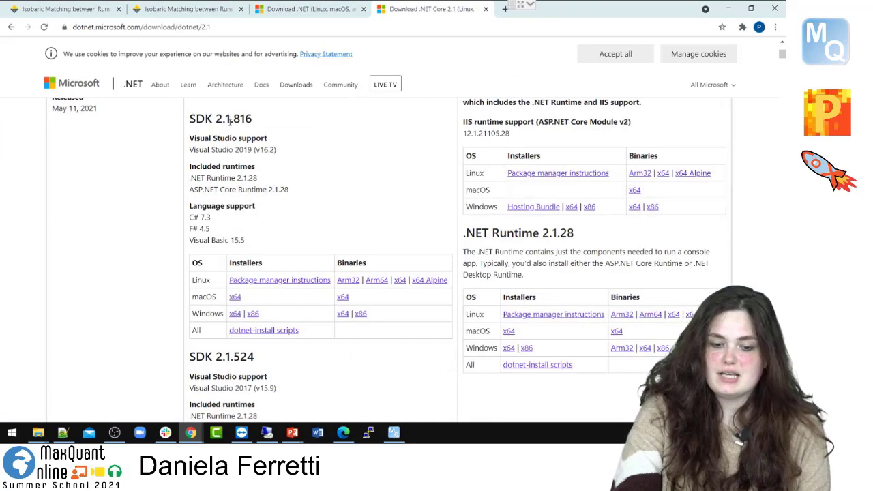
pyautogui.click(235, 314)
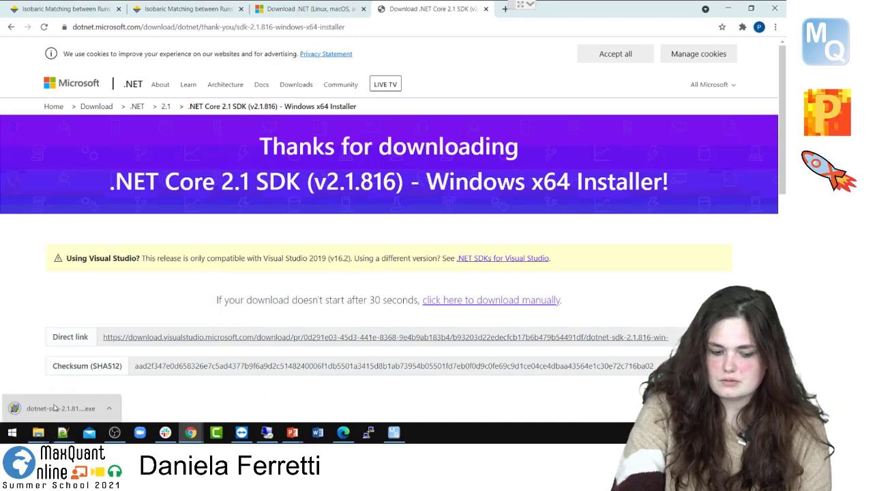
# - Run the downloaded installer, install Microsoft .NET Core SDK 2.1.816 with permission to change the device, and close the installer
pyautogui.click(58, 409)
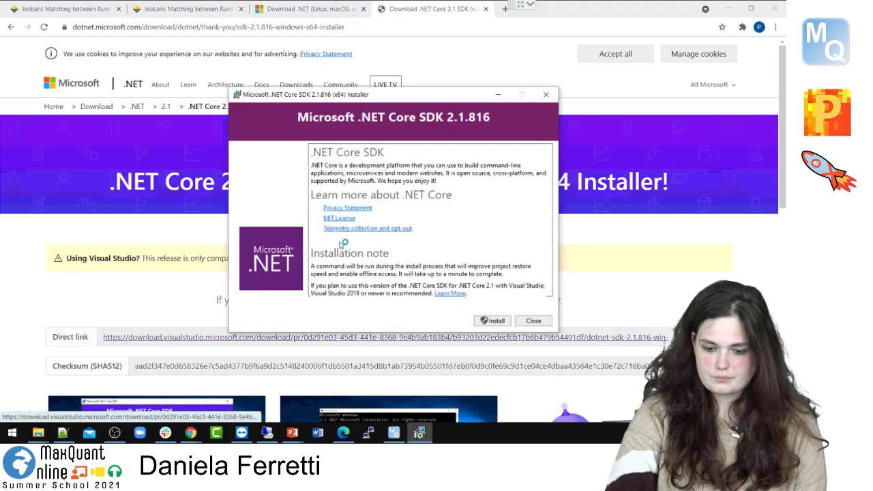
pyautogui.click(488, 321)
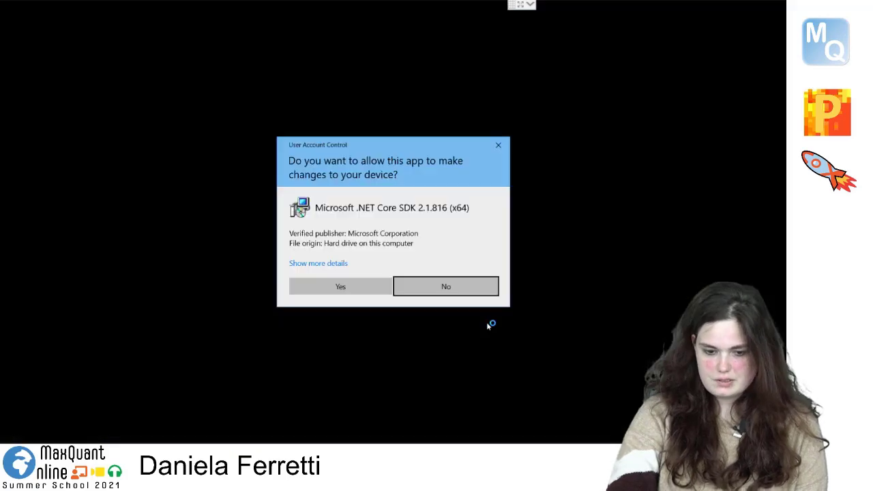
pyautogui.click(363, 291)
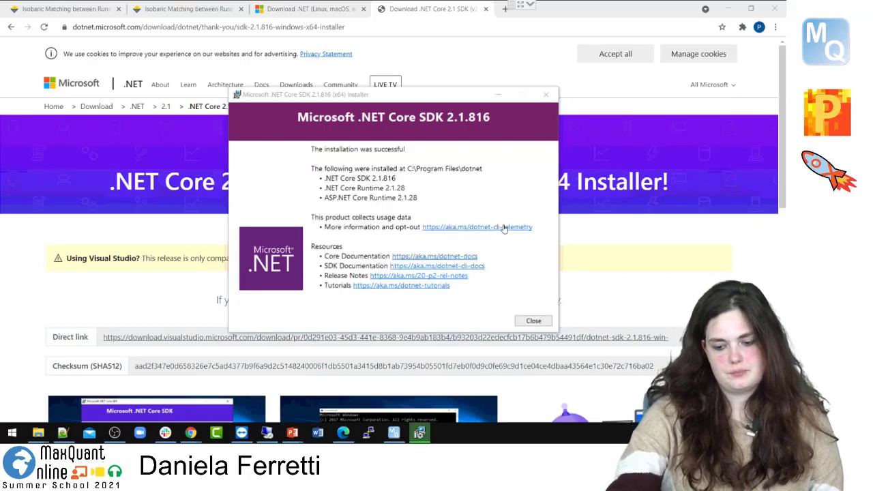
pyautogui.click(533, 321)
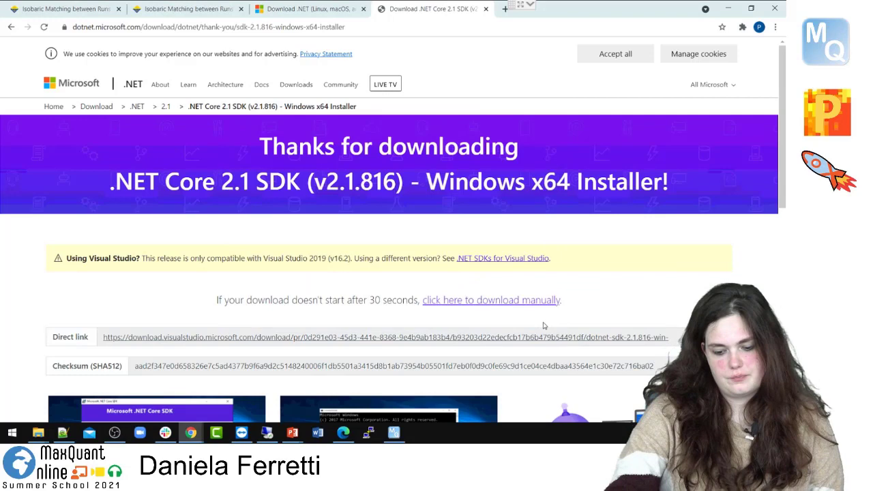
# - Switch to MaxQuant, stop the pending calculations and restart the run on the two raw files
pyautogui.click(393, 432)
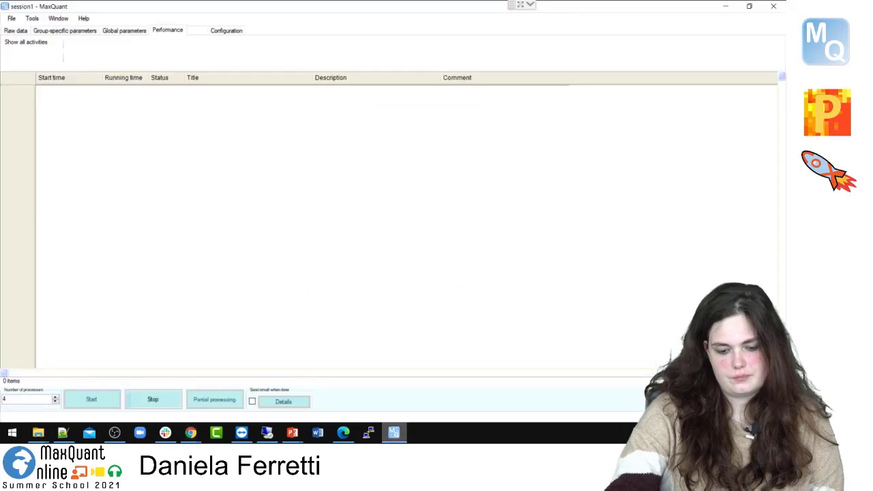
pyautogui.click(164, 405)
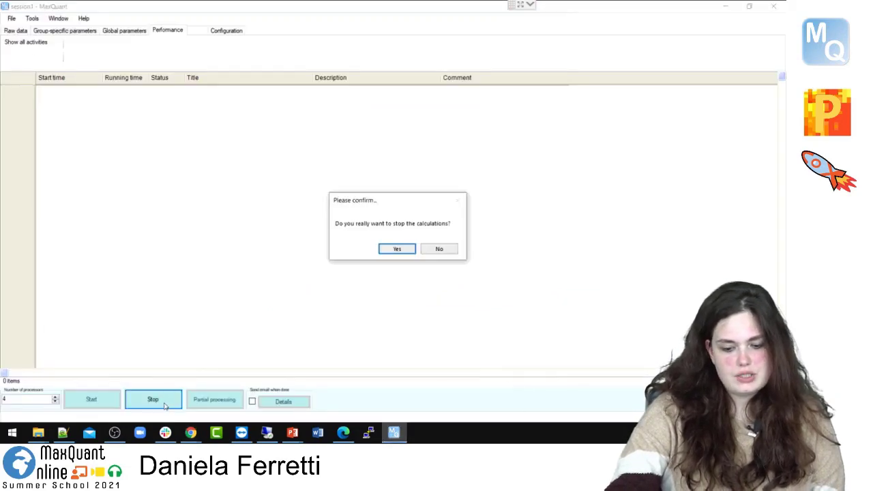
pyautogui.click(398, 250)
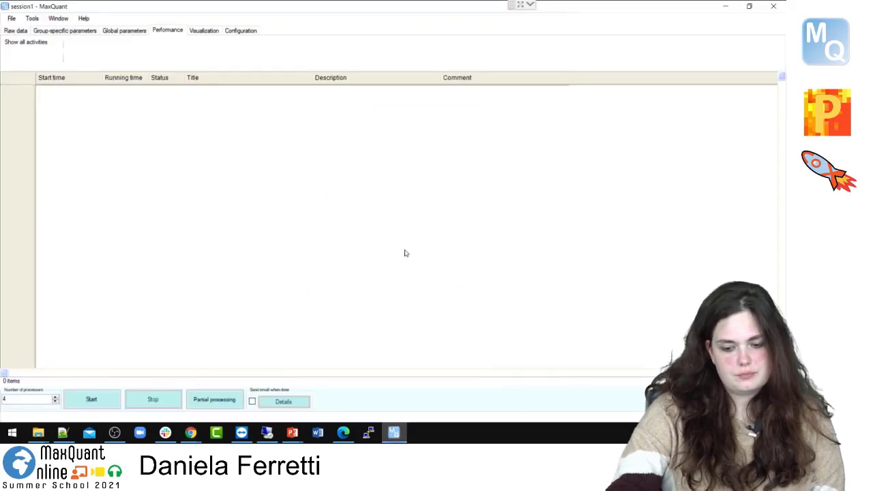
pyautogui.click(15, 30)
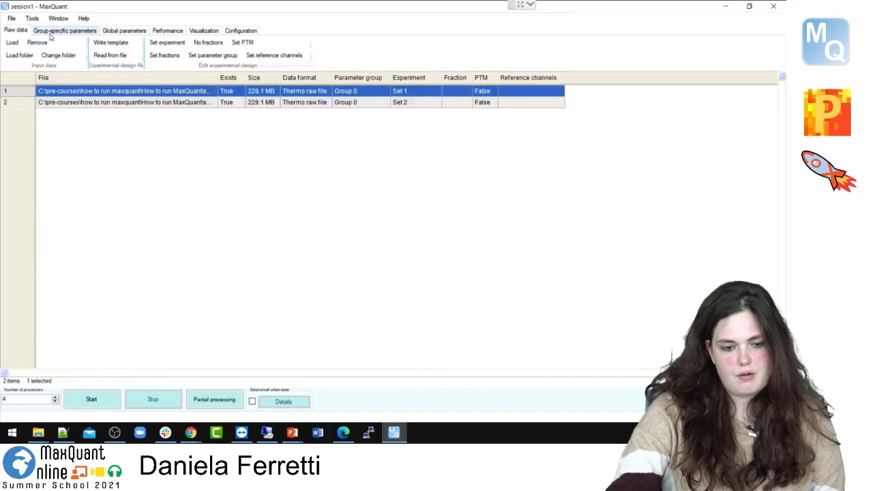
pyautogui.click(93, 400)
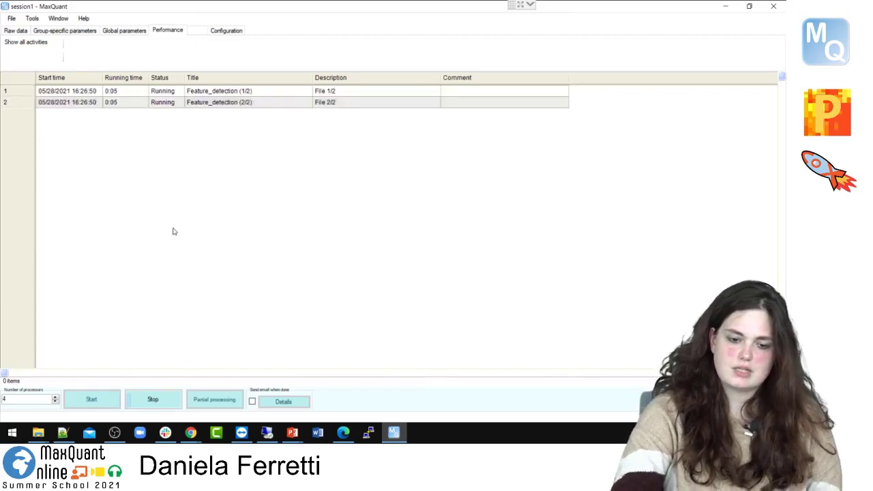
# - Stop the running calculations on the two raw files and exit MaxQuant, confirming both
pyautogui.click(154, 401)
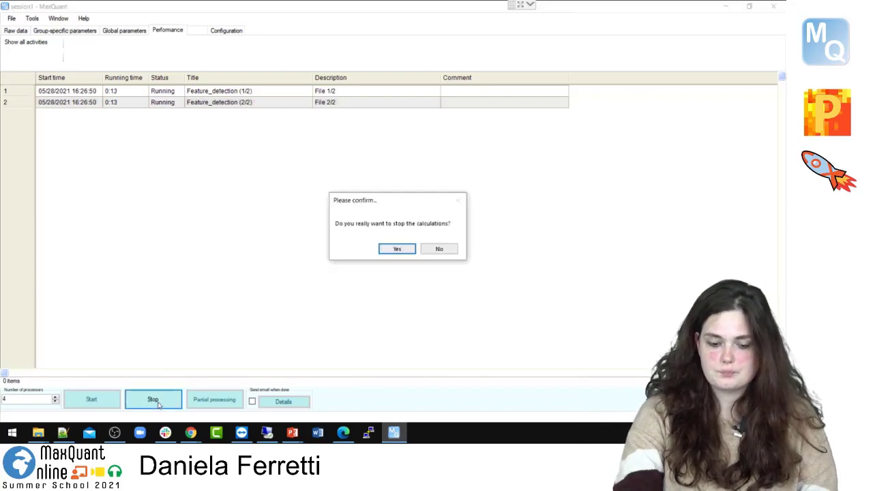
pyautogui.click(398, 250)
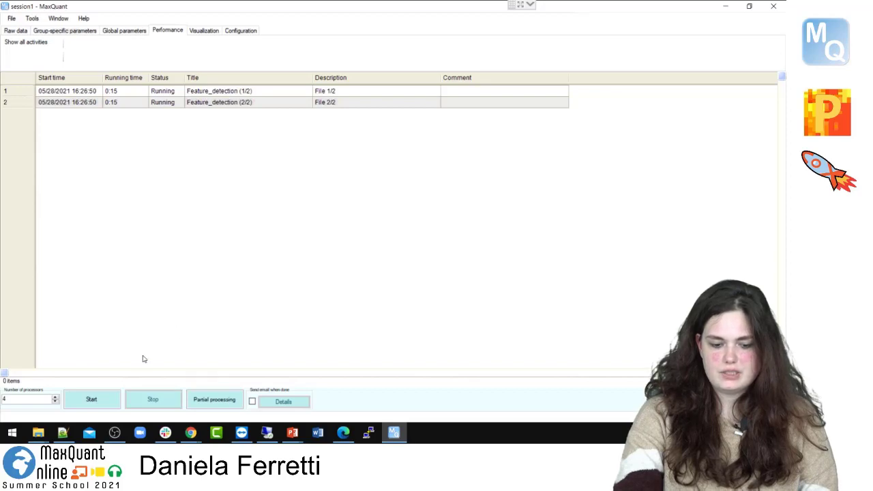
pyautogui.click(773, 6)
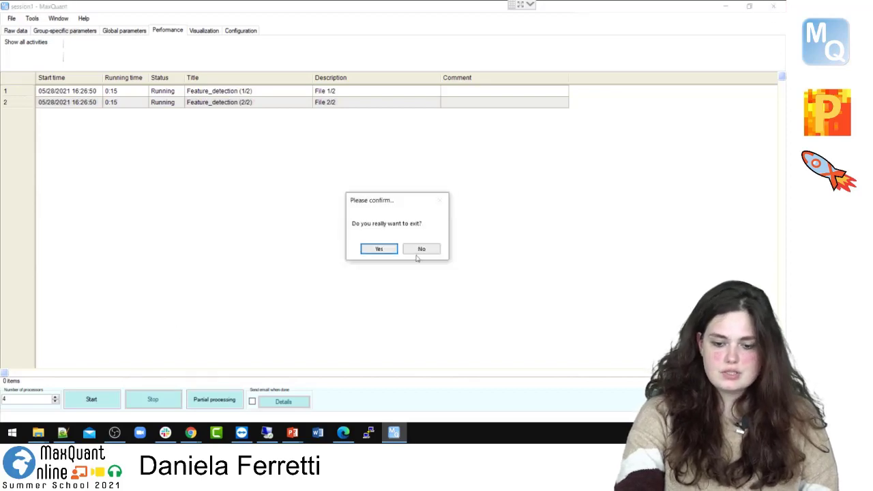
pyautogui.click(380, 249)
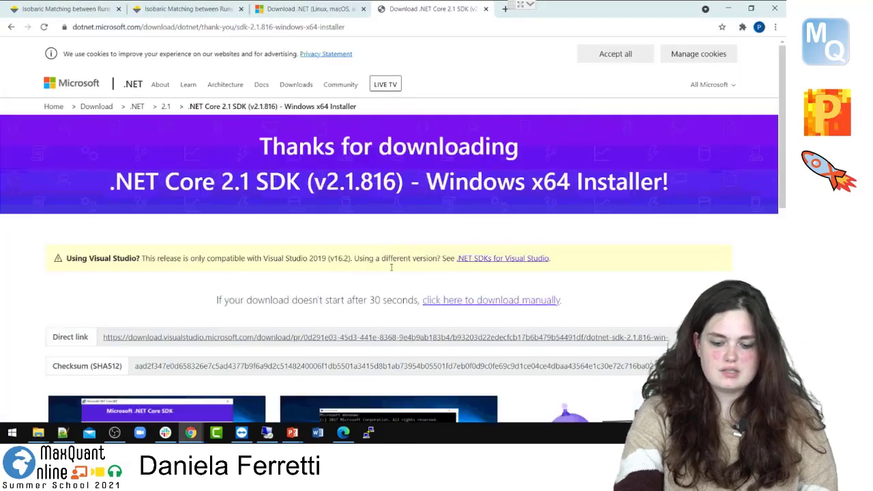
# - Switch to the MaxQuant folder in File Explorer and launch MaxQuant.exe again
pyautogui.moveTo(39, 431)
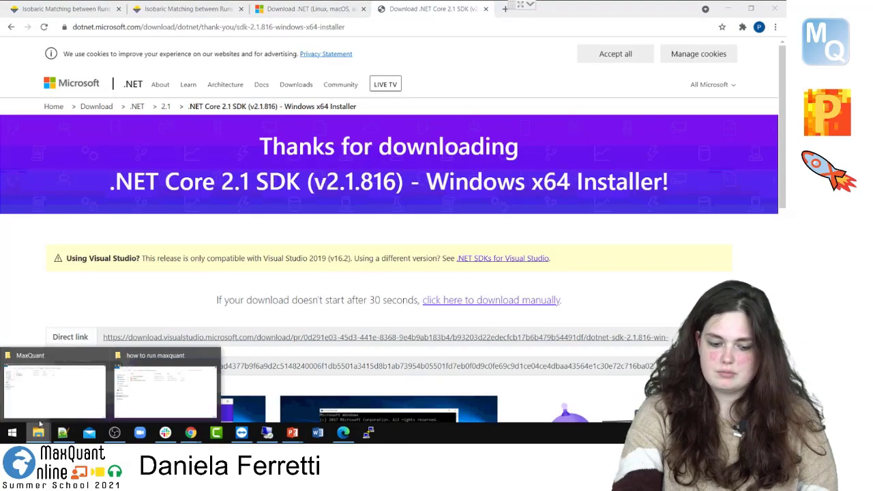
pyautogui.click(37, 408)
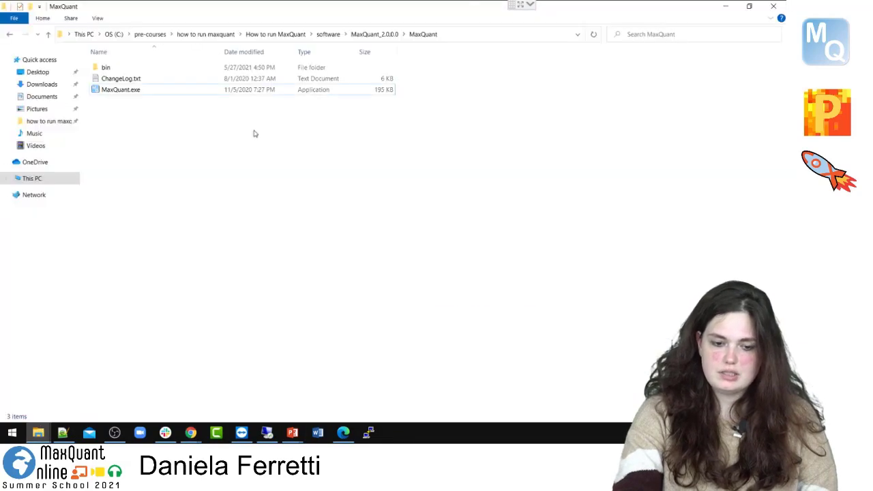
pyautogui.doubleClick(103, 93)
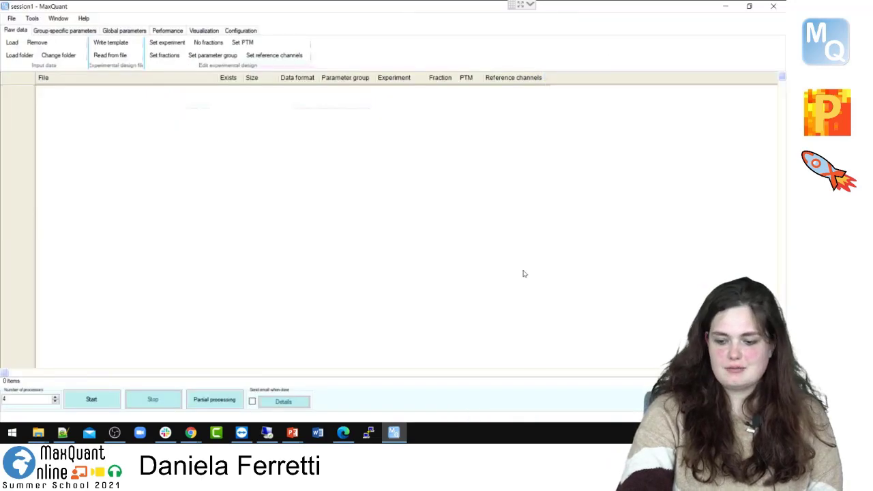
# - Load the six raw files Orbi3_SA_IP_pHis3_01 to 03 and Orbi3_SA_IP_SMC1_01 to 03 from the 3b_Label_free_proteome folder
pyautogui.click(11, 43)
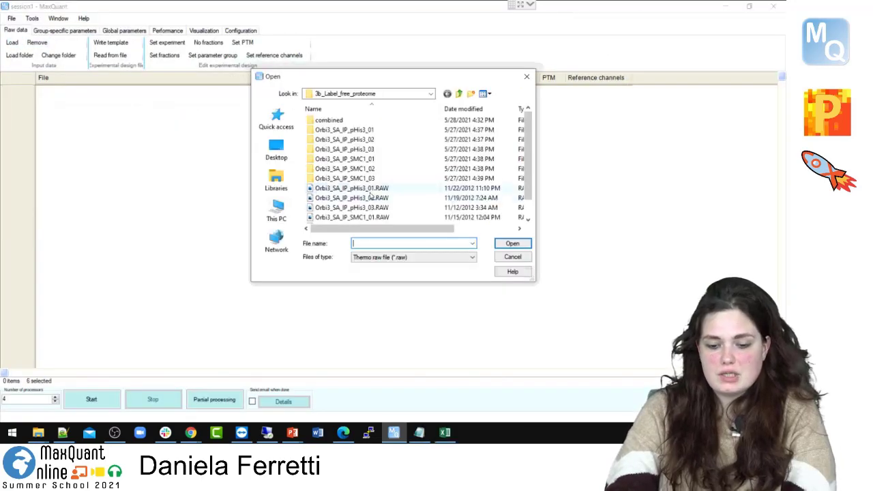
pyautogui.click(359, 188)
pyautogui.moveTo(530, 182); pyautogui.dragTo(536, 215)
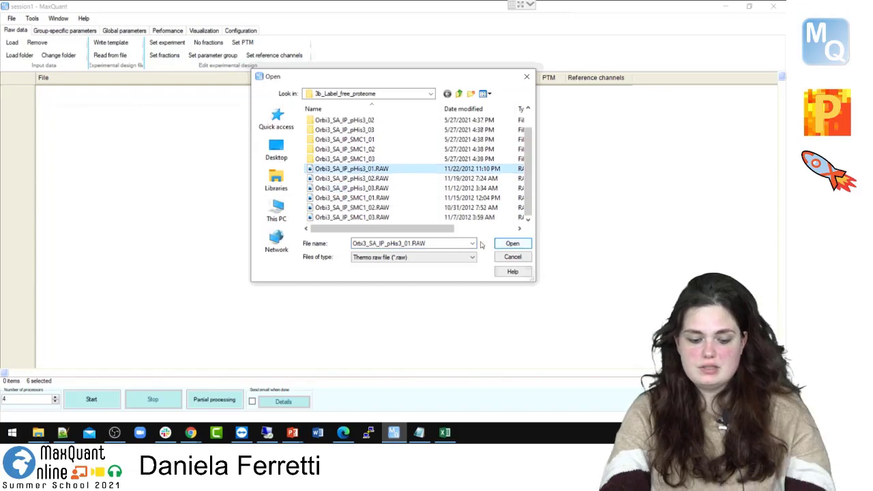
pyautogui.keyDown('shift'); pyautogui.click(379, 217); pyautogui.keyUp('shift')
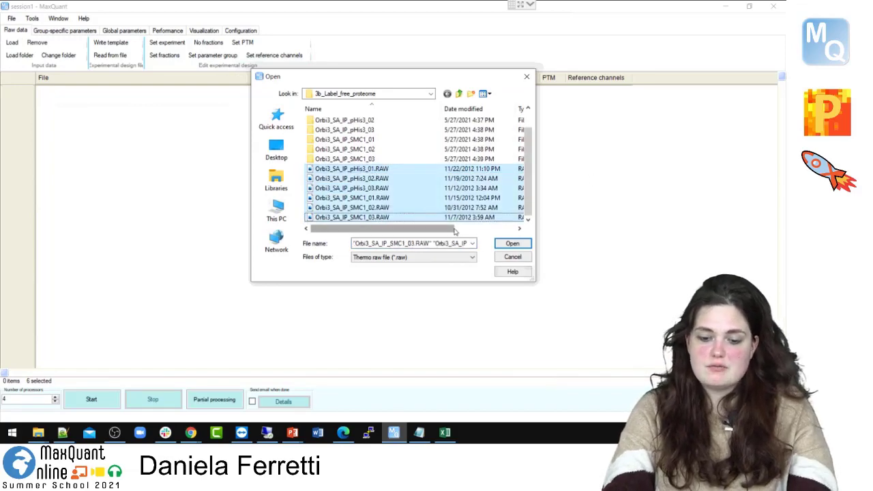
pyautogui.click(512, 243)
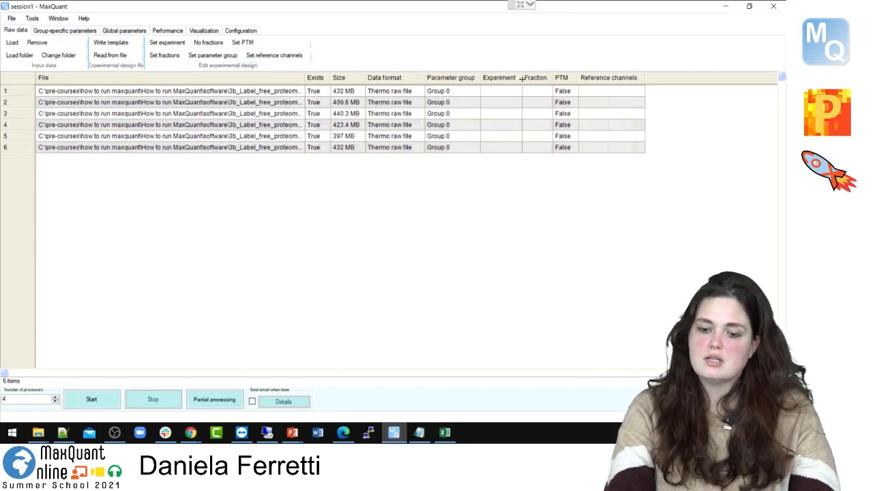
# - Widen the Experiment column and view the experiment name entry for the first raw file, closing it without entering a name
pyautogui.moveTo(522, 80); pyautogui.dragTo(545, 82)
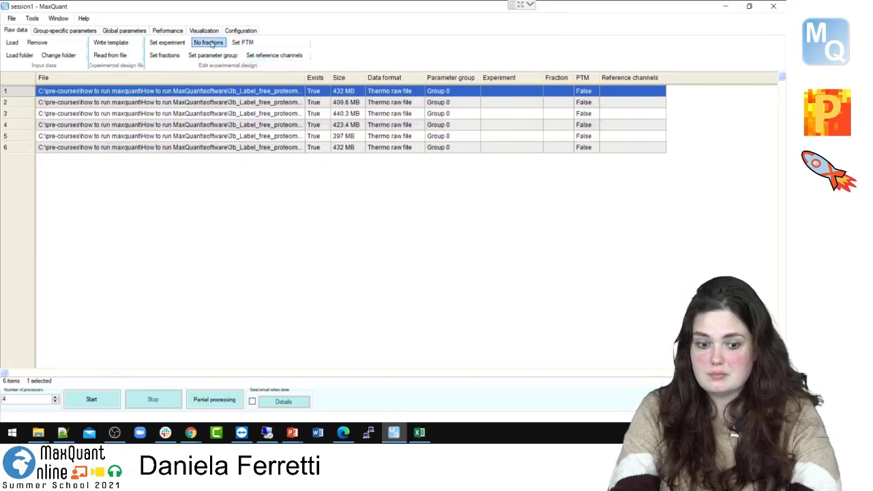
pyautogui.click(167, 42)
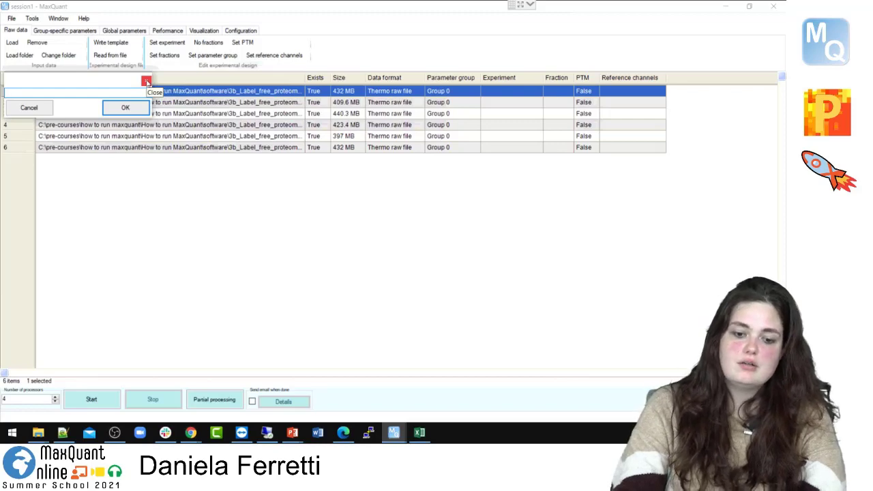
pyautogui.click(145, 81)
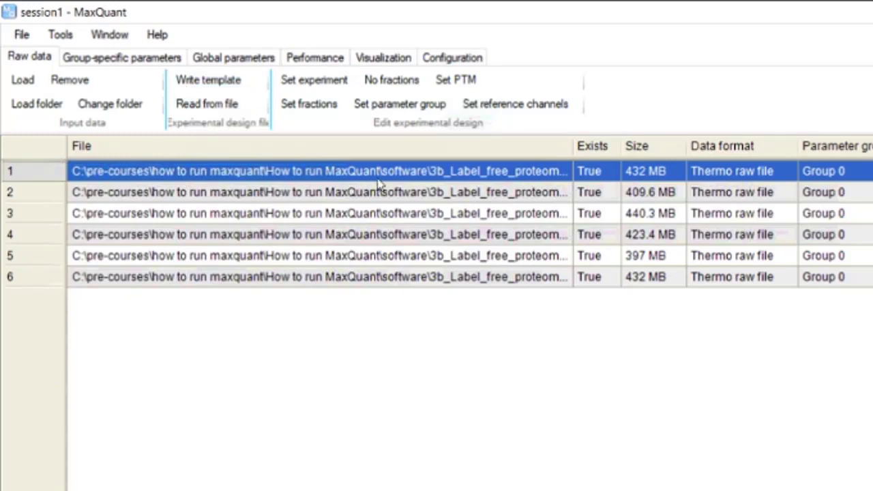
# - Write an experimental design template for the raw files, locate the combined folder of 3b_Label_free_proteome in File Explorer, and dismiss the message
pyautogui.click(215, 84)
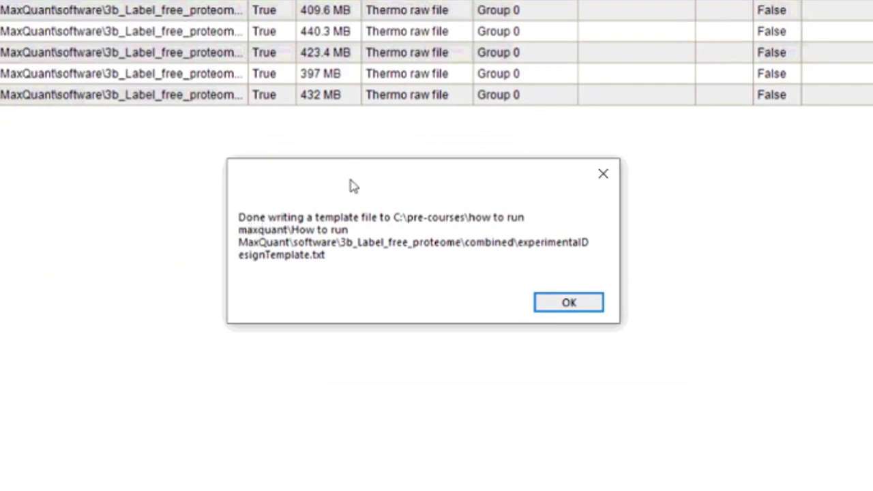
pyautogui.moveTo(350, 182); pyautogui.dragTo(278, 95)
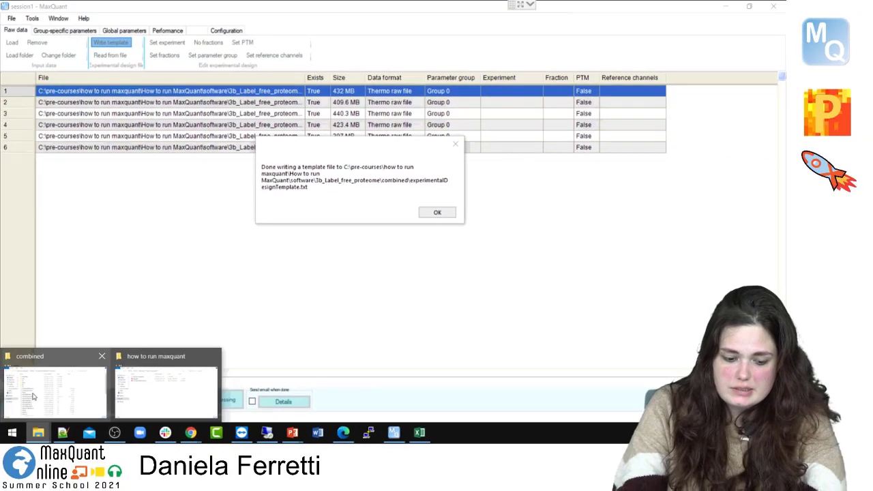
pyautogui.click(48, 382)
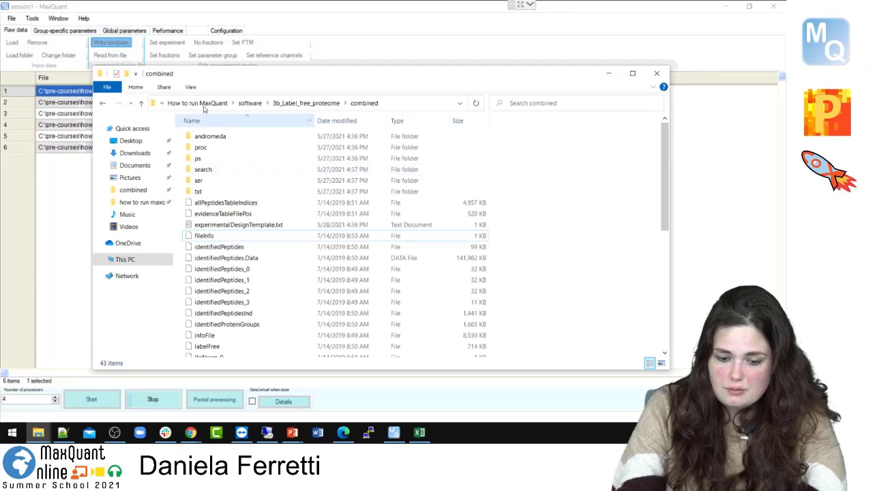
pyautogui.click(306, 103)
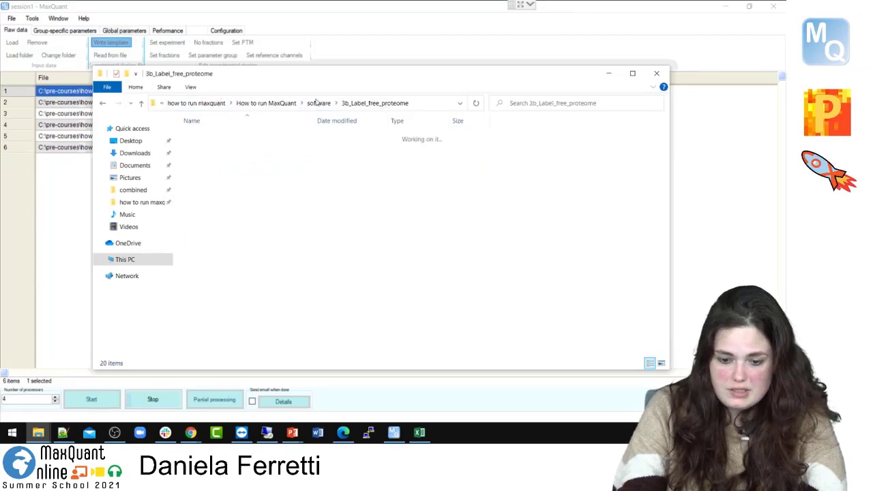
pyautogui.doubleClick(227, 136)
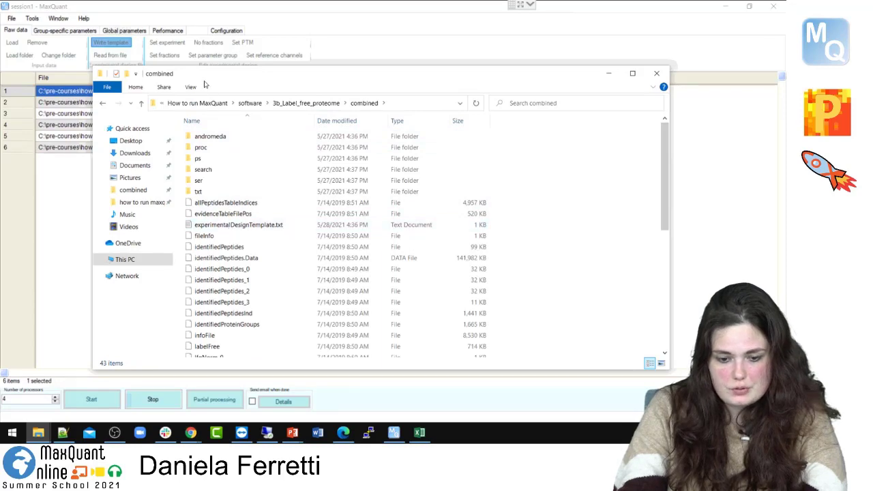
pyautogui.moveTo(215, 75); pyautogui.dragTo(578, 59)
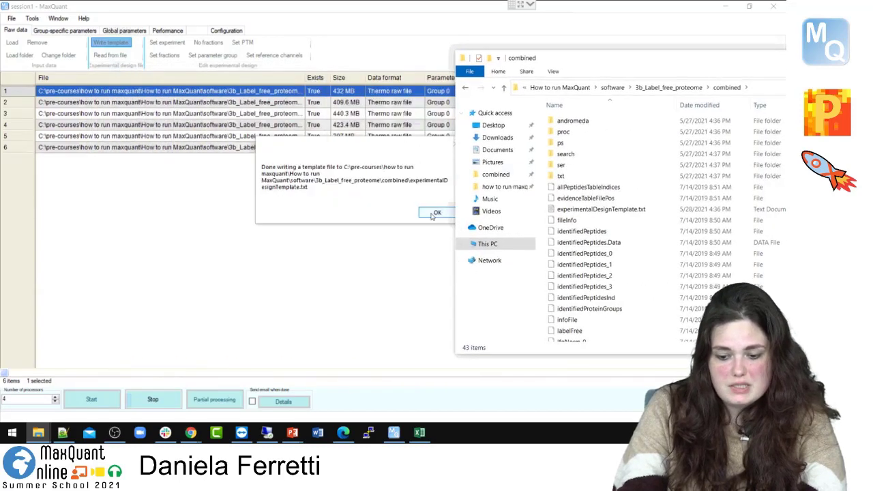
pyautogui.click(434, 214)
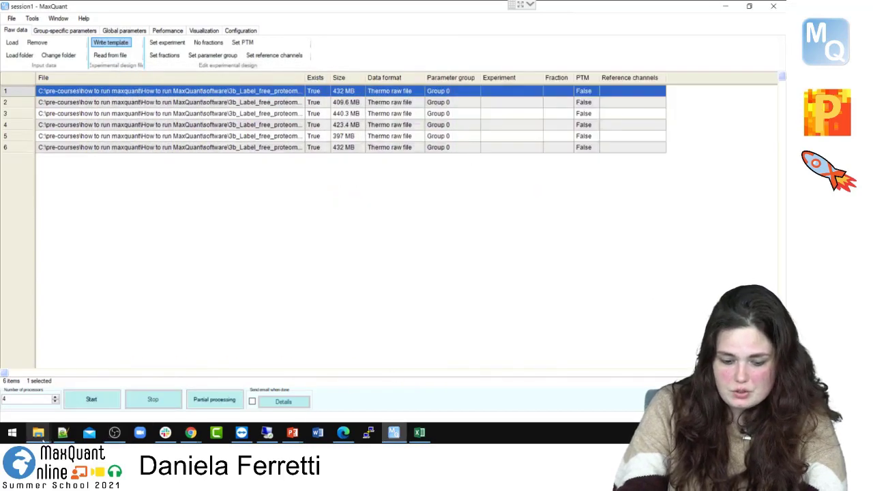
# - Bring the combined folder window back to the front, move it over the raw file table and select experimentalDesignTemplate.txt
pyautogui.moveTo(38, 432)
pyautogui.click(56, 409)
pyautogui.click(56, 410)
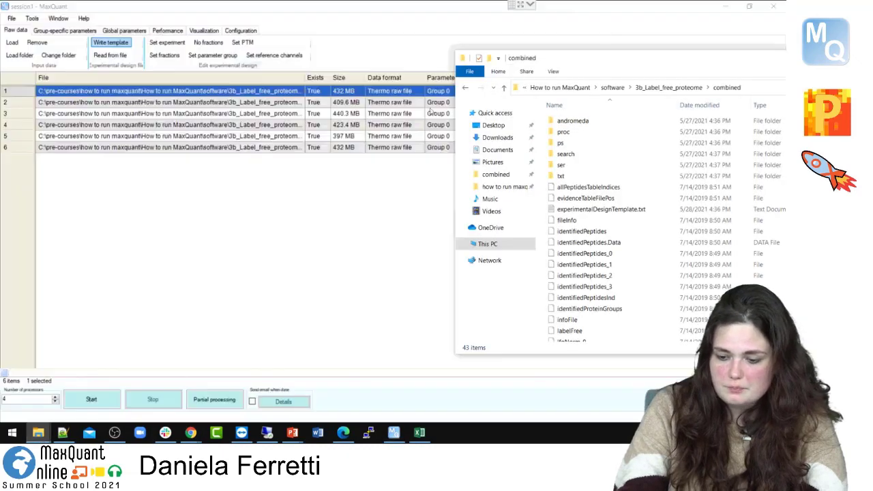
pyautogui.moveTo(595, 67); pyautogui.dragTo(213, 64)
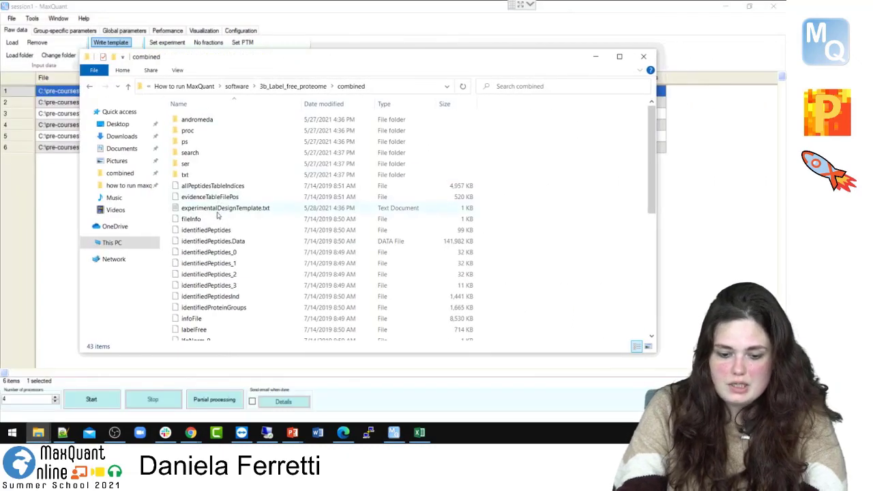
pyautogui.click(217, 213)
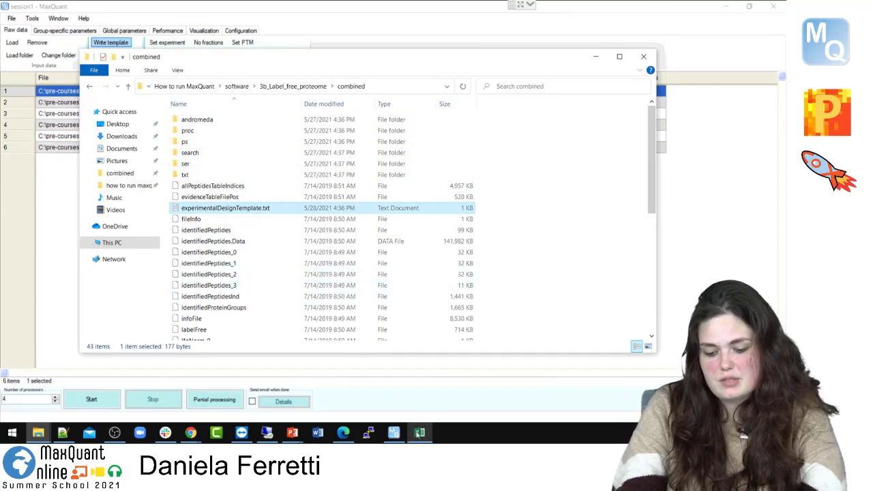
# - Switch to Excel, open experimentalDesignTemplate.txt from the combined folder, and fit the Name and Experiment columns to their contents
pyautogui.moveTo(419, 431)
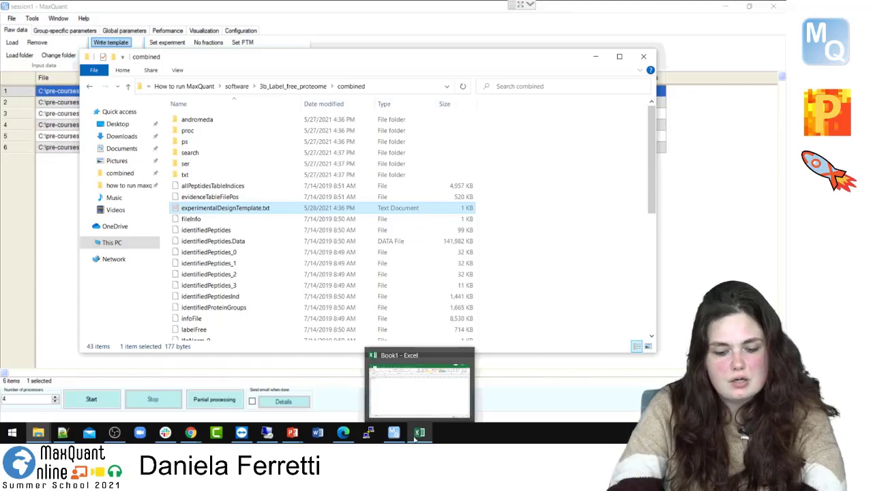
pyautogui.click(427, 436)
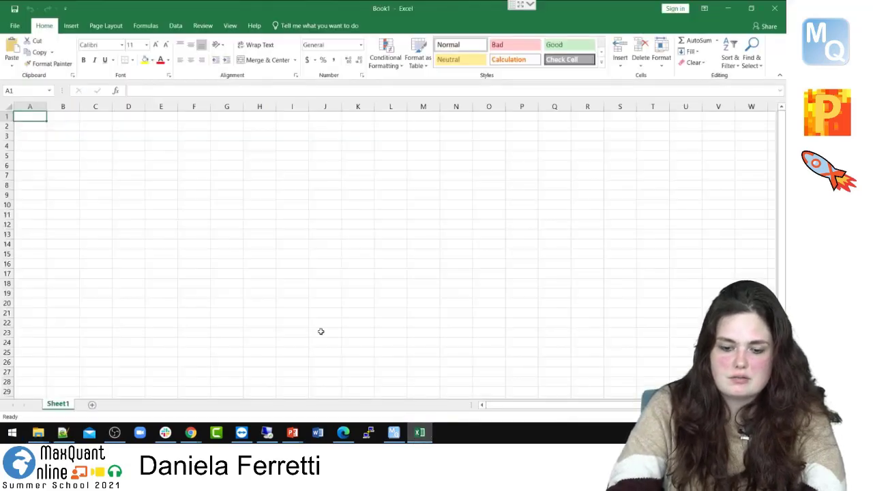
pyautogui.click(13, 25)
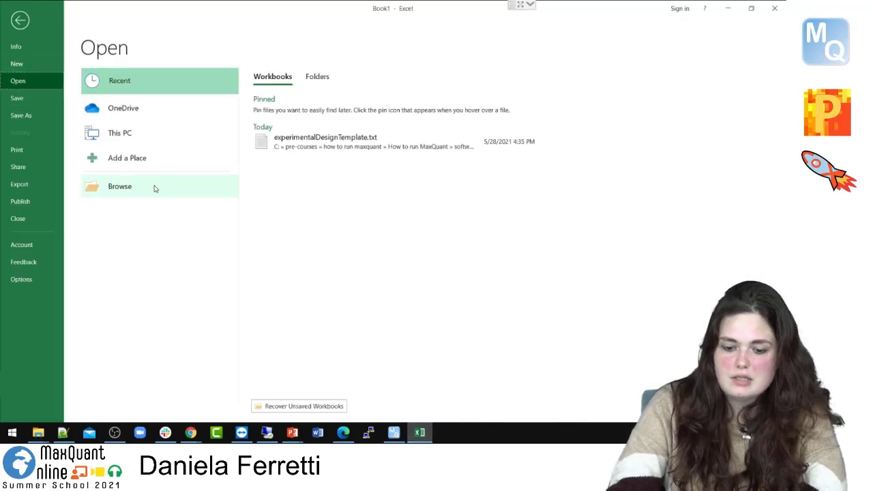
pyautogui.click(181, 191)
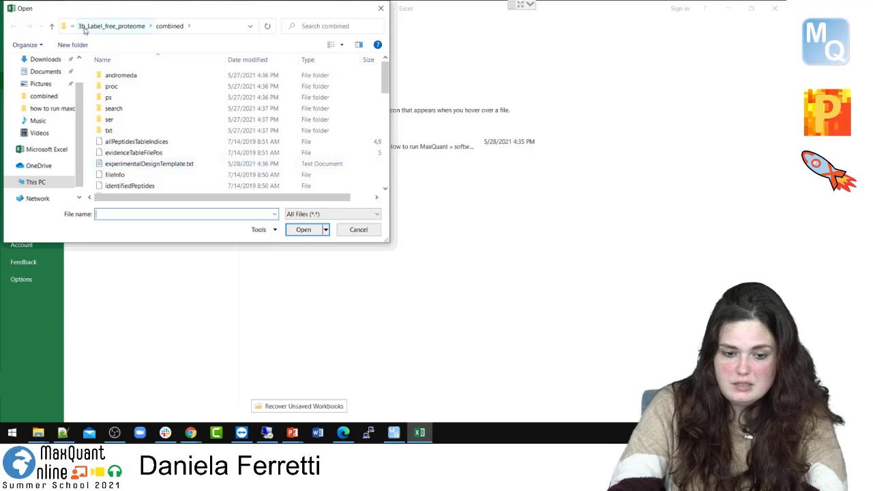
pyautogui.doubleClick(115, 166)
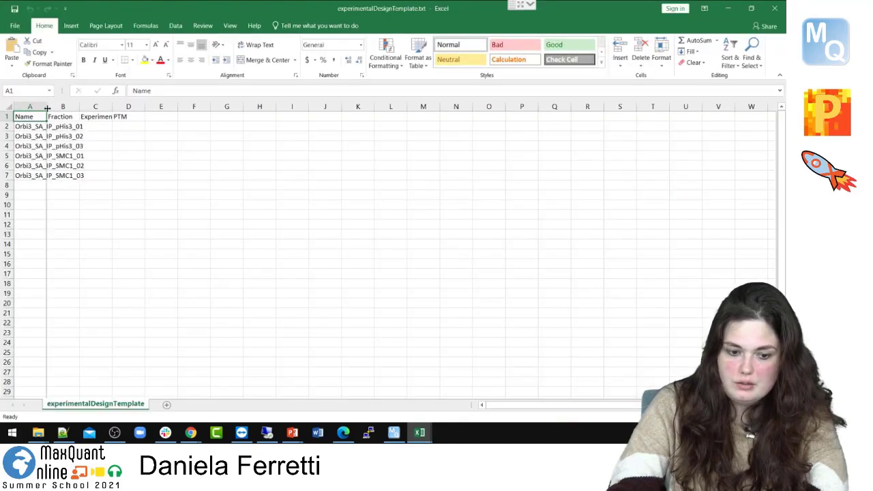
pyautogui.doubleClick(45, 107)
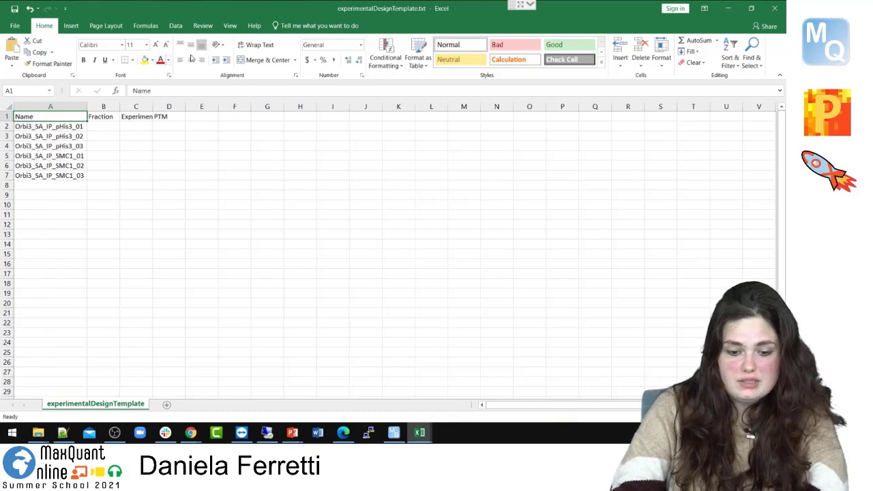
pyautogui.doubleClick(152, 108)
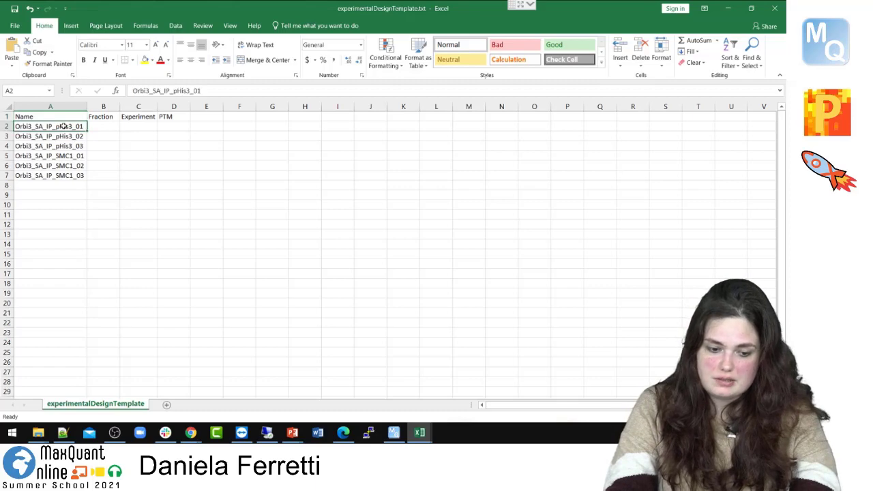
# - Copy the six raw file names in A2:A7 into the Experiment column starting at C2
pyautogui.doubleClick(61, 126)
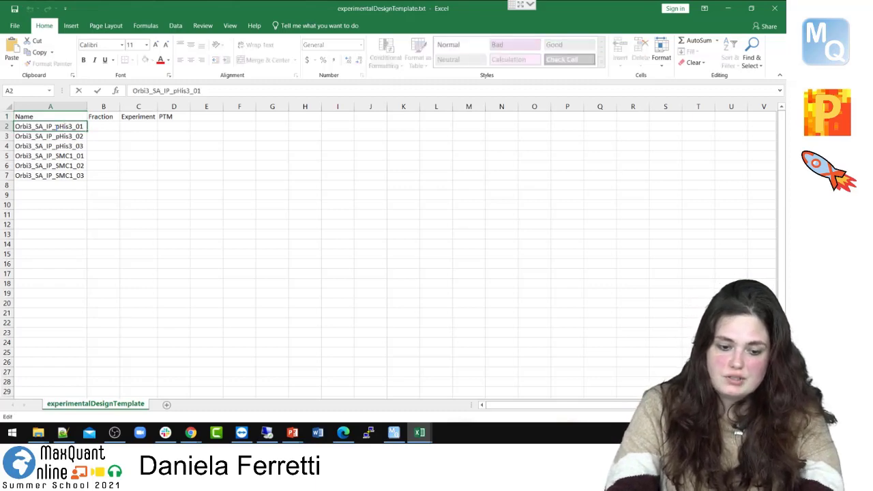
pyautogui.moveTo(70, 176); pyautogui.dragTo(62, 127)
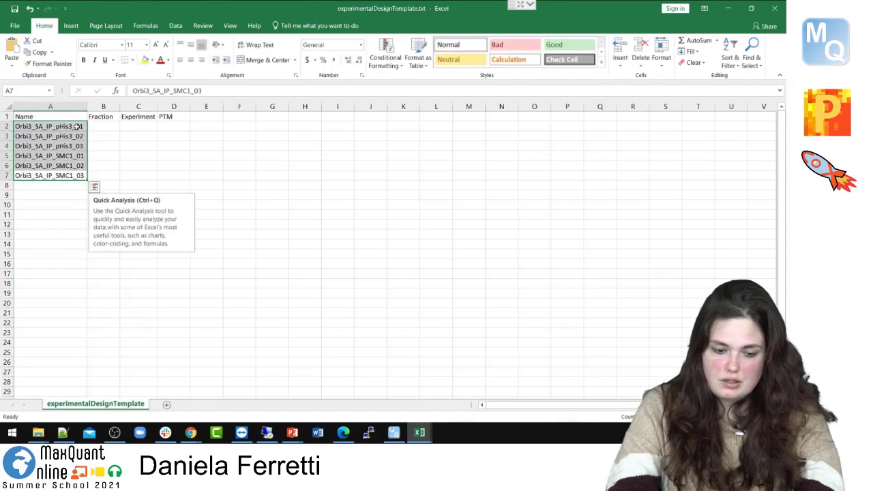
pyautogui.hotkey('ctrl', 'c')
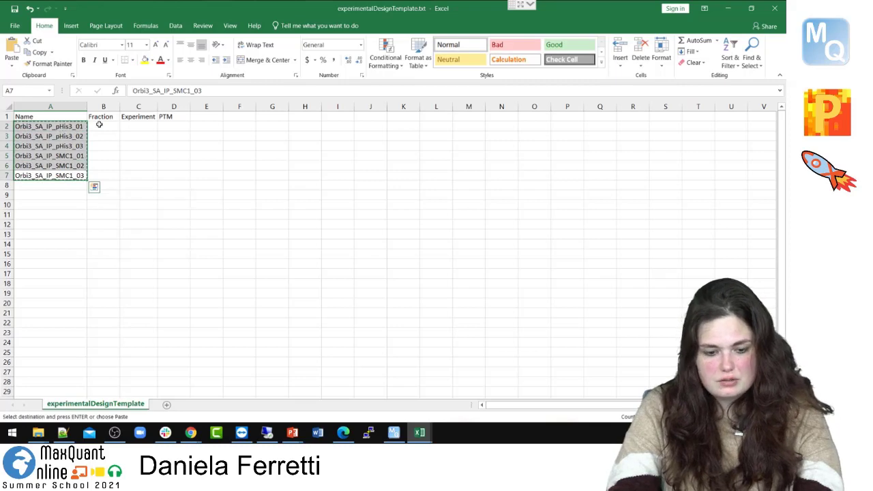
pyautogui.click(133, 128)
pyautogui.hotkey('ctrl', 'v')
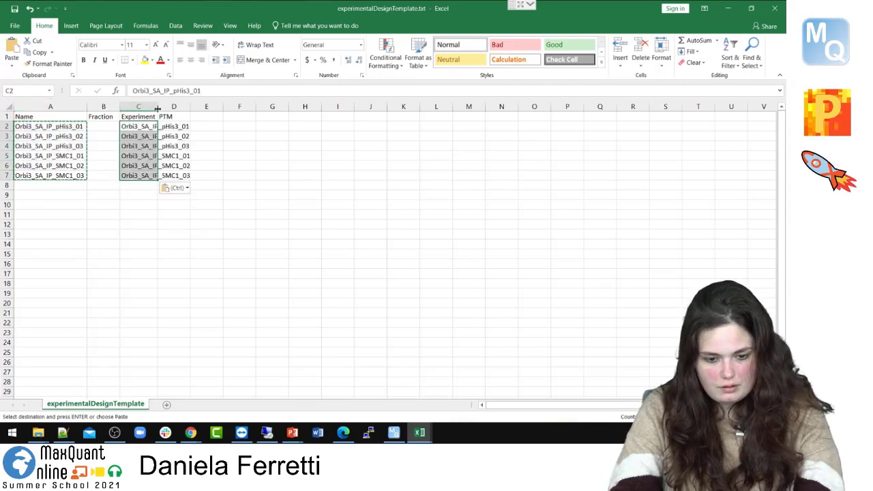
# - Fit the Experiment column to its contents and shorten C2:C4 to IP_pHis3_01, IP_pHis3_02 and IP_pHis3_03
pyautogui.doubleClick(157, 112)
pyautogui.doubleClick(141, 126)
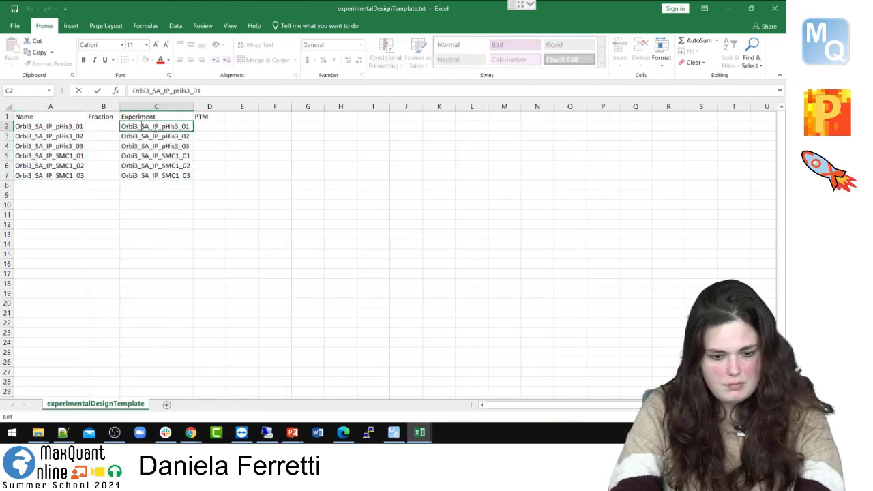
pyautogui.moveTo(150, 127); pyautogui.dragTo(121, 127)
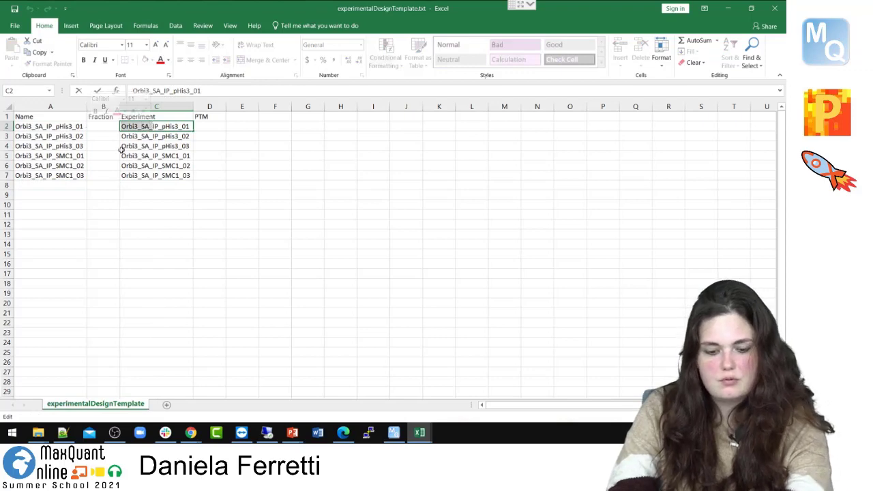
pyautogui.press('BackSpace')
pyautogui.click(152, 137)
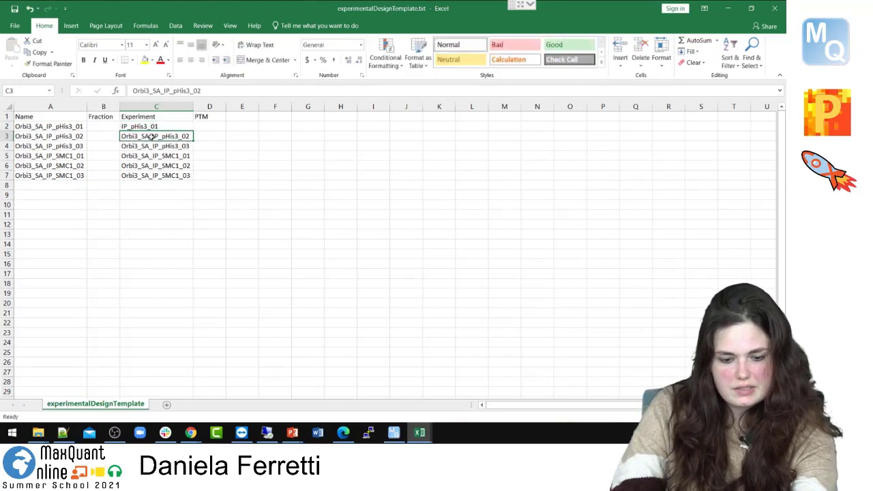
pyautogui.doubleClick(151, 136)
pyautogui.moveTo(151, 137); pyautogui.dragTo(122, 137)
pyautogui.press('BackSpace')
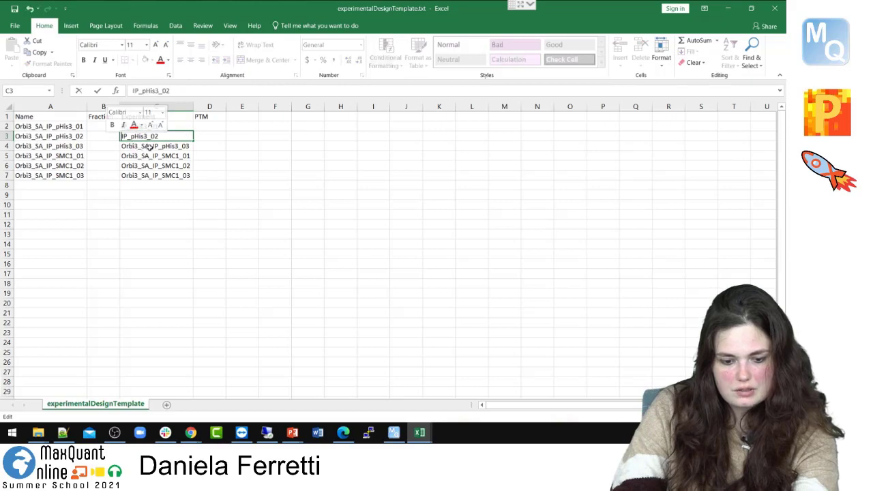
pyautogui.click(148, 146)
pyautogui.doubleClick(149, 146)
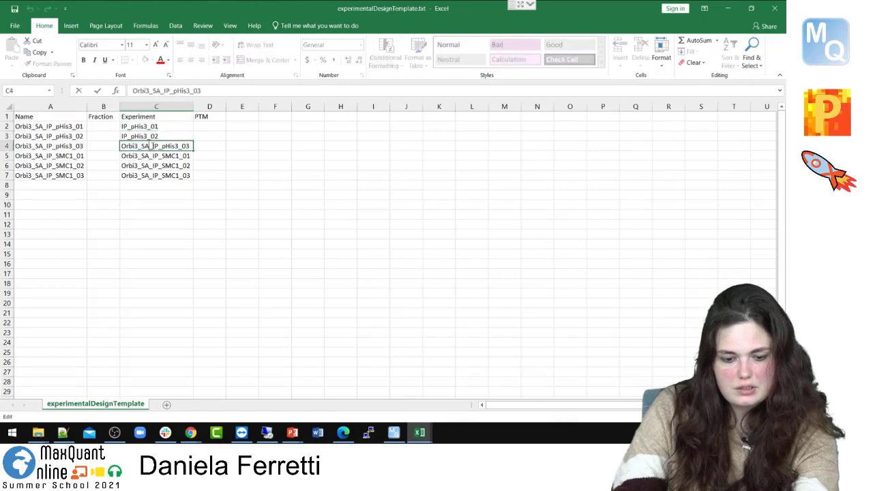
pyautogui.moveTo(151, 146); pyautogui.dragTo(114, 176)
pyautogui.press('BackSpace')
# - Shorten the experiment names in C5:C7 to IP_SMC1_01, IP_SMC1_02 and IP_SMC1_03 by removing the Orbi3_SA_ prefix
pyautogui.click(151, 155)
pyautogui.doubleClick(152, 155)
pyautogui.press('BackSpace')
pyautogui.click(148, 165)
pyautogui.doubleClick(149, 165)
pyautogui.press('BackSpace')
pyautogui.click(149, 175)
pyautogui.doubleClick(149, 175)
pyautogui.press('BackSpace')
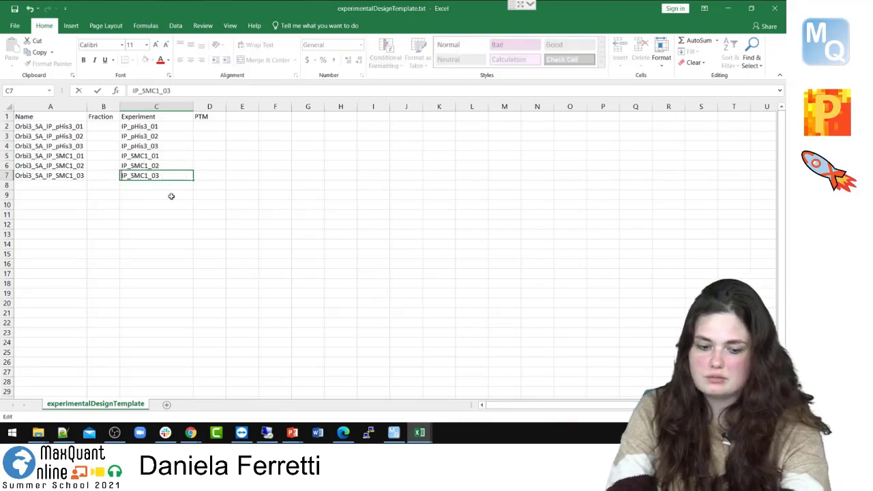
pyautogui.click(174, 208)
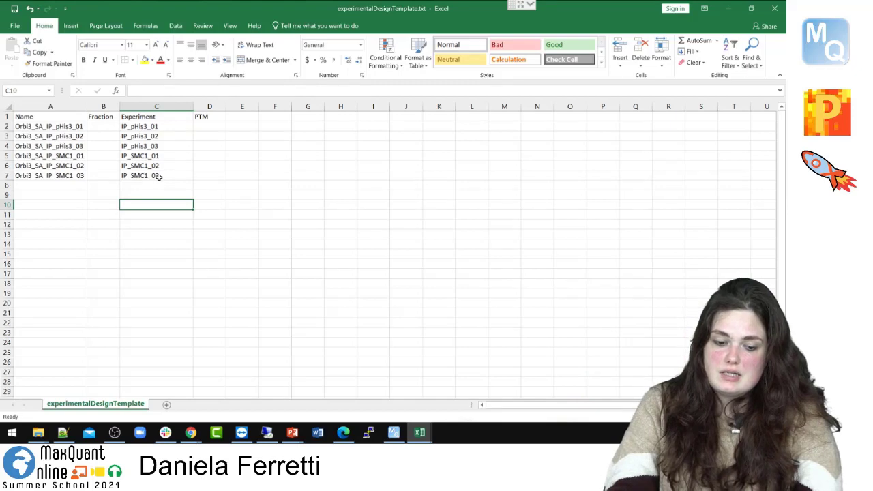
pyautogui.click(158, 177)
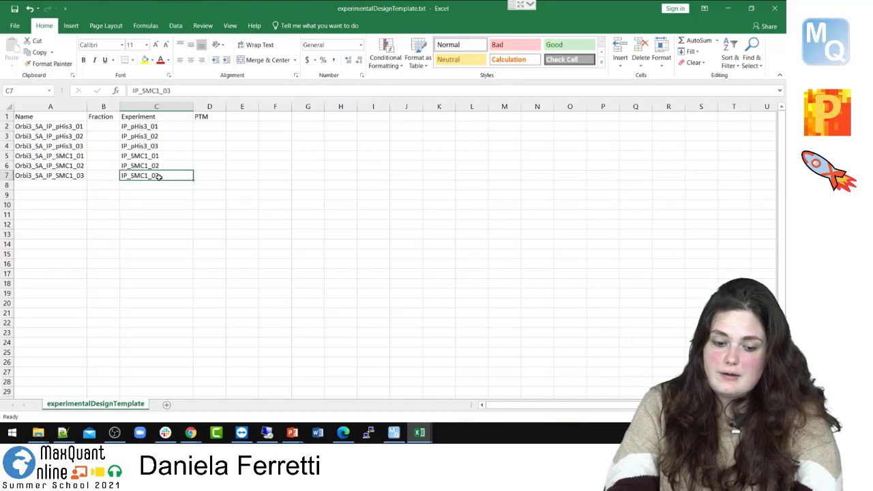
pyautogui.click(154, 127)
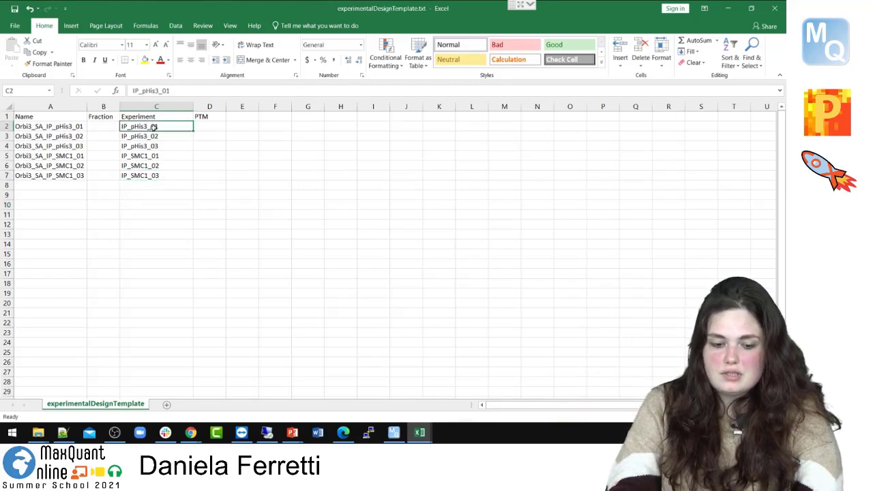
pyautogui.click(157, 136)
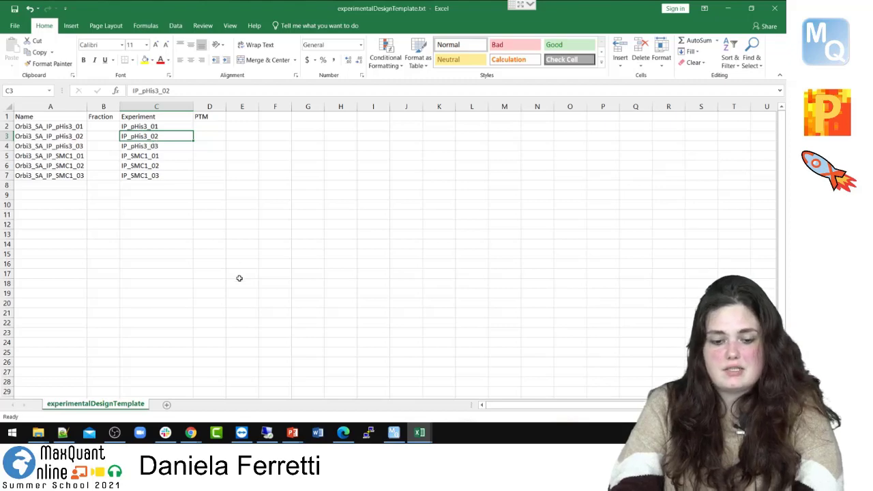
pyautogui.click(148, 194)
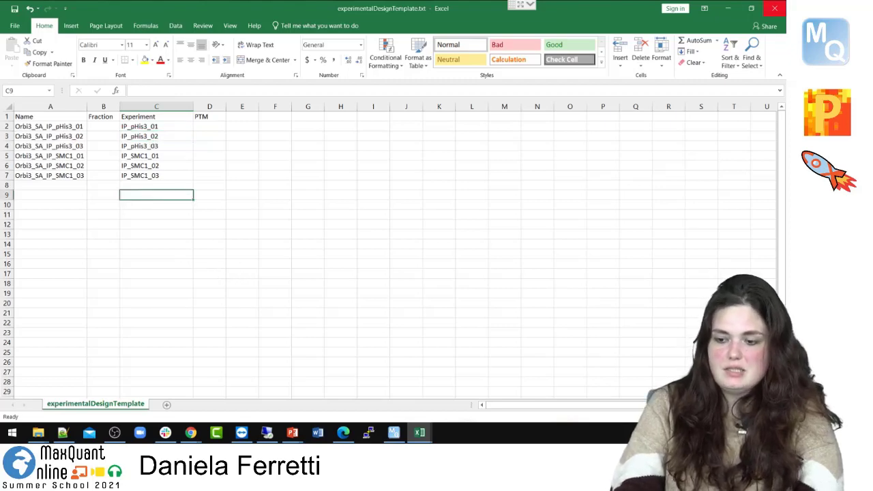
# - Close the template with its changes saved, return to MaxQuant and read the experimental design from experimentalDesignTemplate.txt in the combined folder
pyautogui.click(772, 9)
pyautogui.click(350, 230)
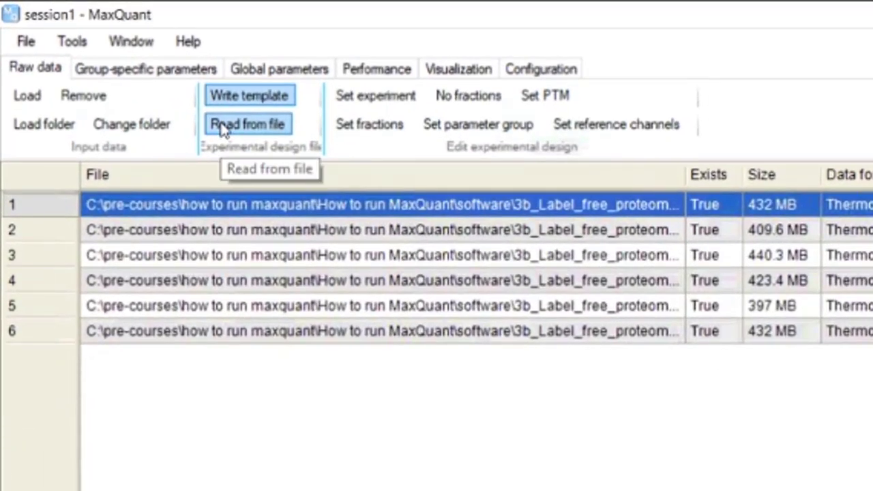
pyautogui.click(222, 130)
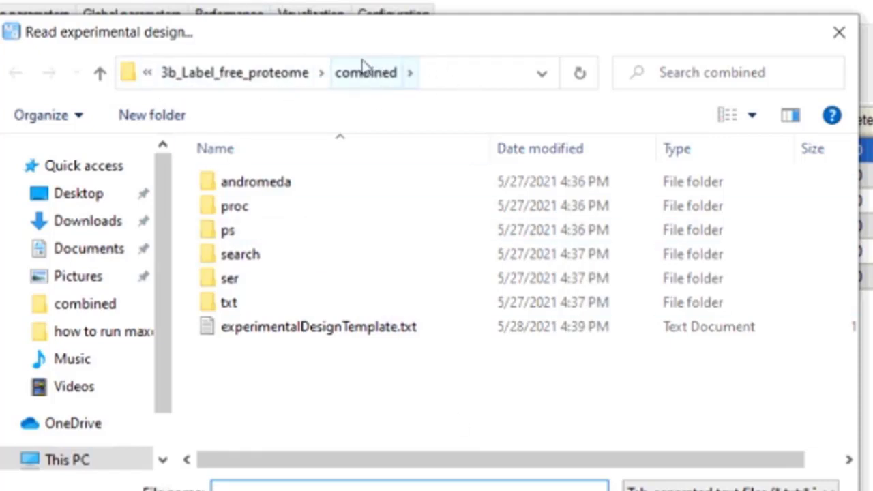
pyautogui.doubleClick(339, 315)
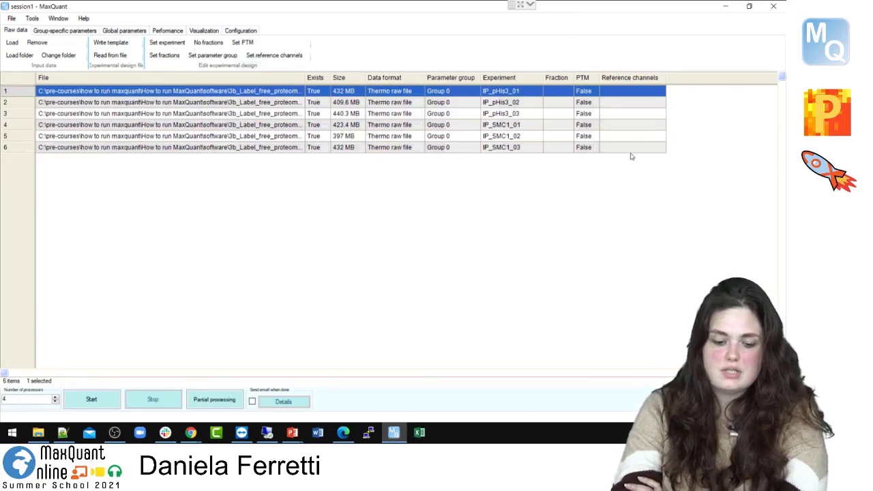
# - Review the Group 0 parameters for type, multiplicity, modifications, instrument and digestion
pyautogui.click(57, 31)
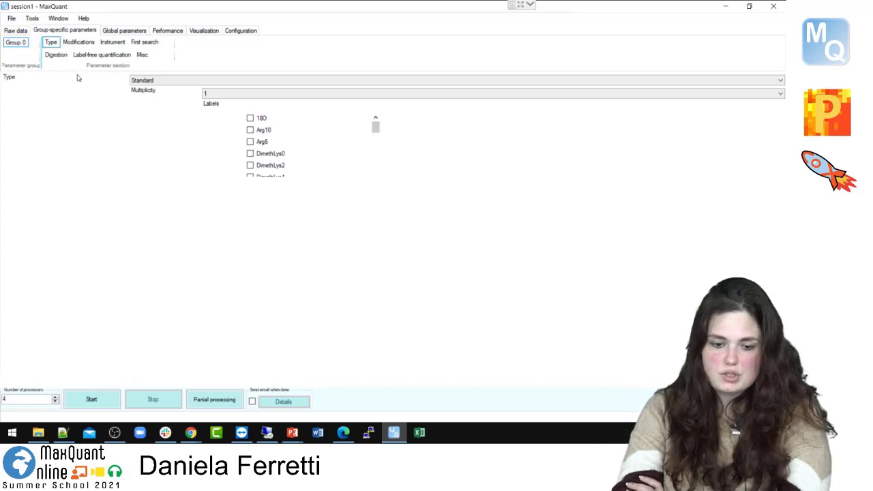
pyautogui.moveTo(80, 81)
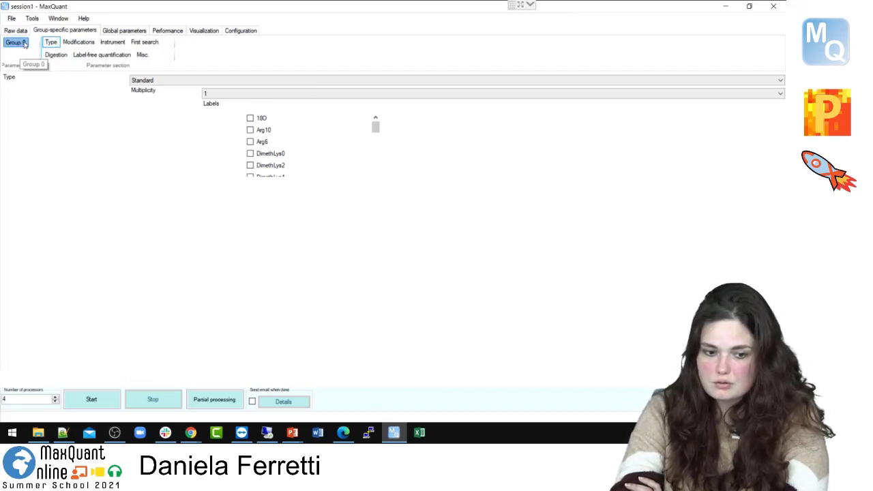
pyautogui.click(144, 81)
pyautogui.click(146, 90)
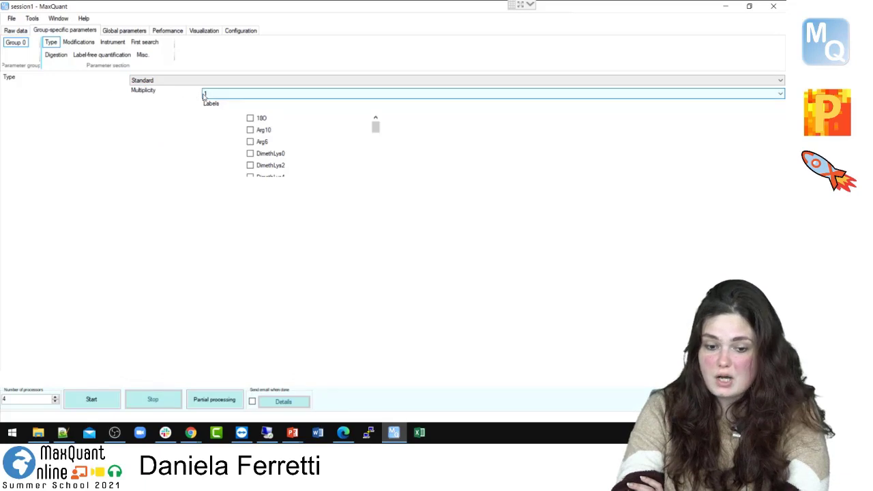
pyautogui.moveTo(182, 91)
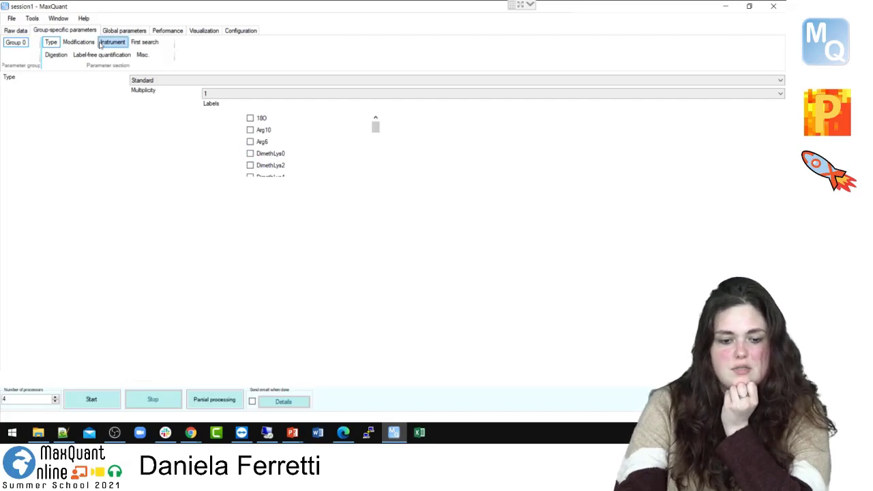
pyautogui.click(83, 42)
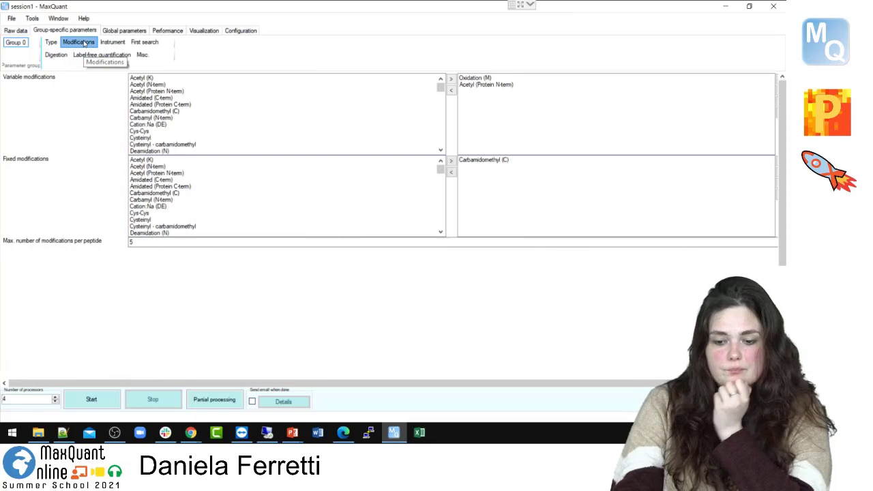
pyautogui.click(112, 42)
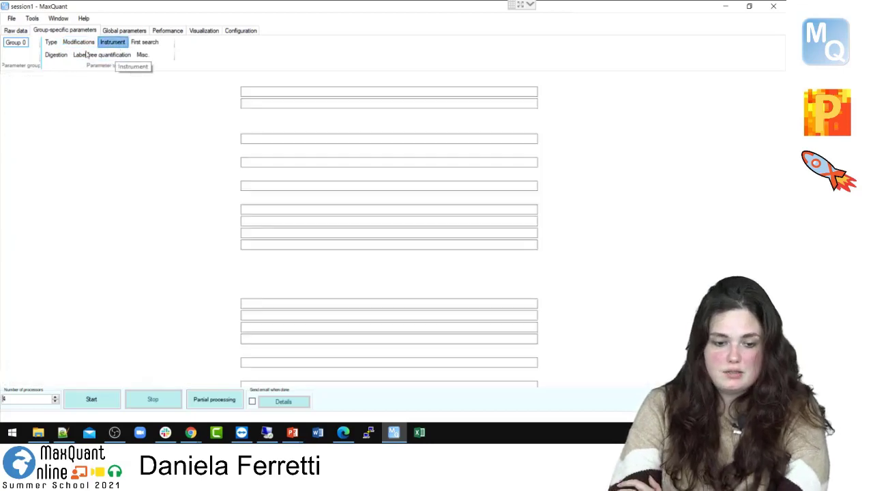
pyautogui.click(56, 55)
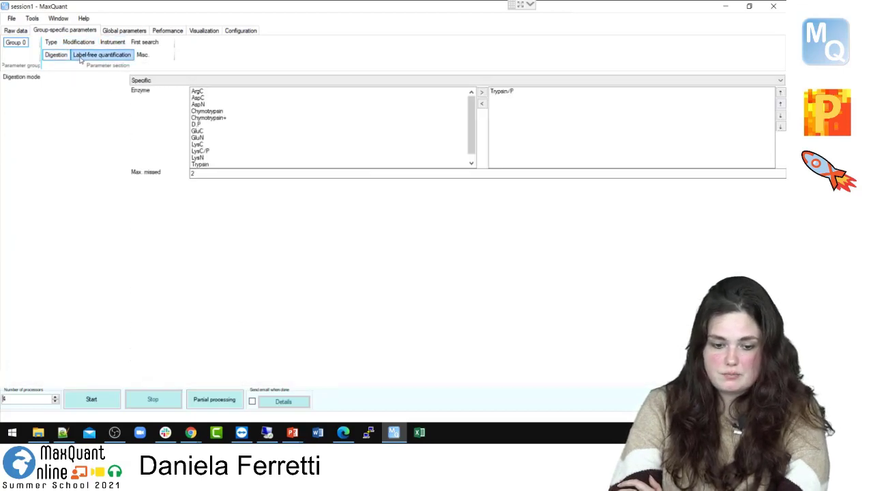
# - Set the label-free quantification of Group 0 to LFQ
pyautogui.click(80, 59)
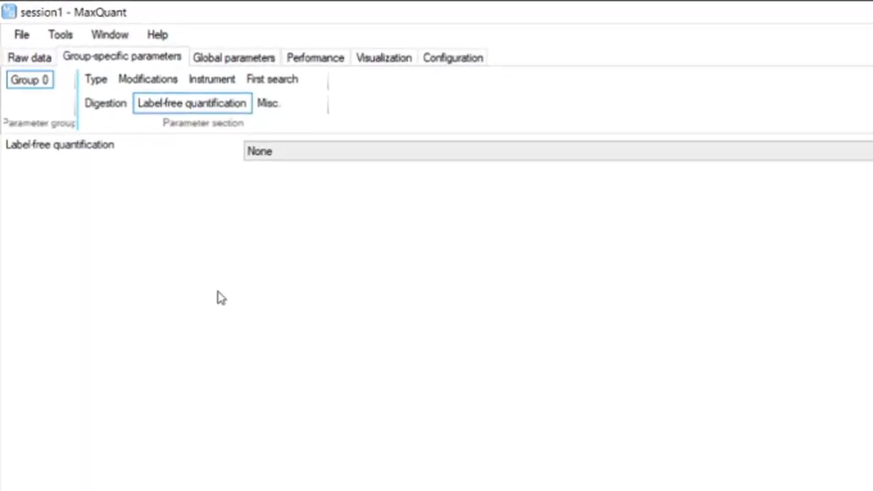
pyautogui.click(268, 156)
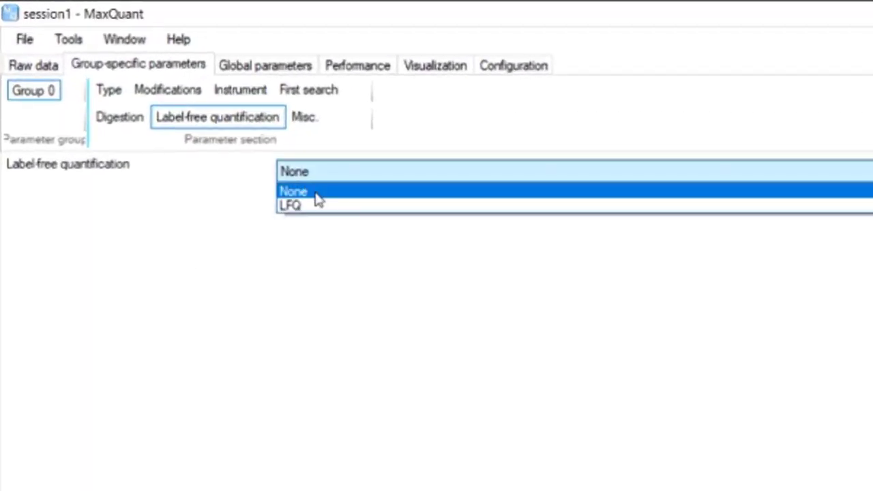
pyautogui.click(310, 208)
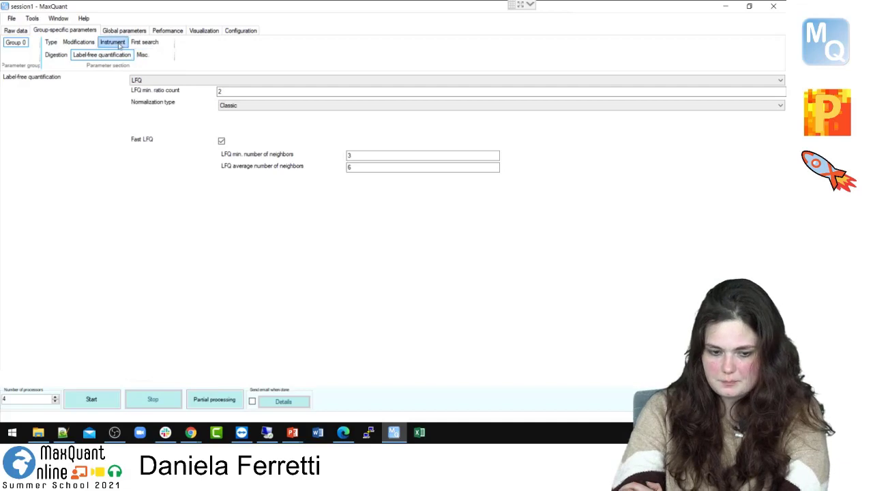
# - Review the Group 0 instrument and first search settings and the global label-free quantification settings
pyautogui.click(108, 44)
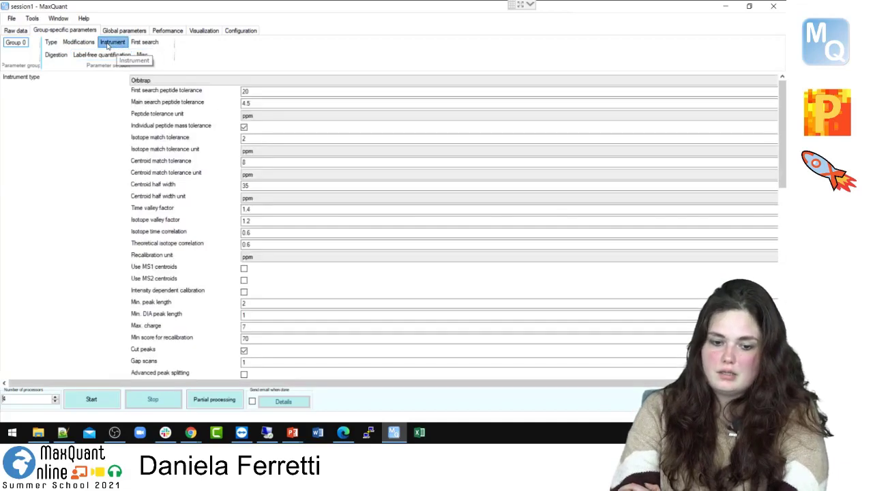
pyautogui.click(141, 43)
pyautogui.click(114, 43)
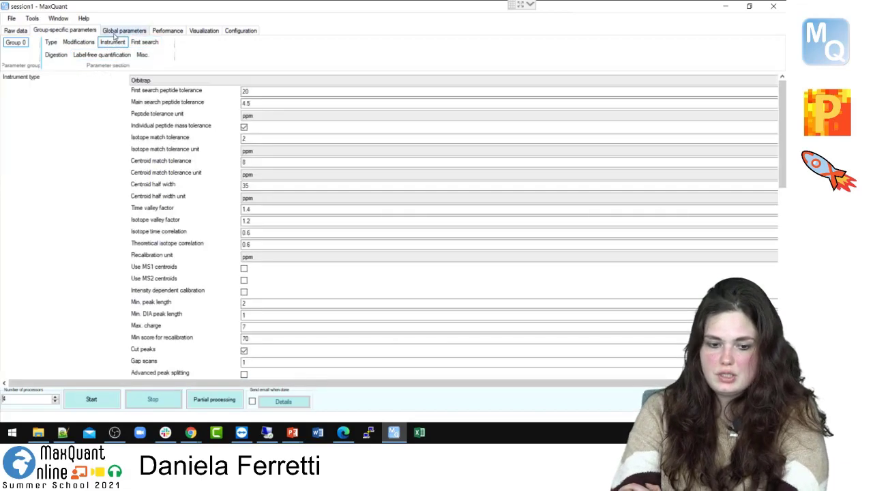
pyautogui.click(115, 33)
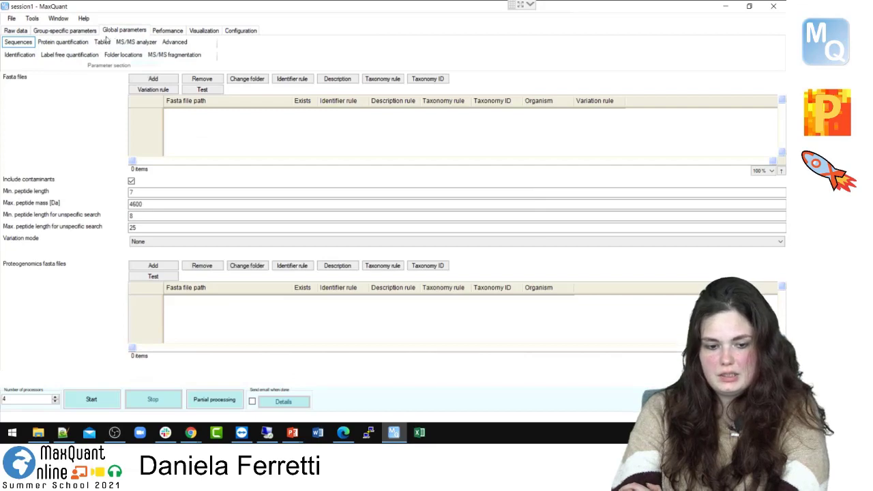
pyautogui.click(96, 56)
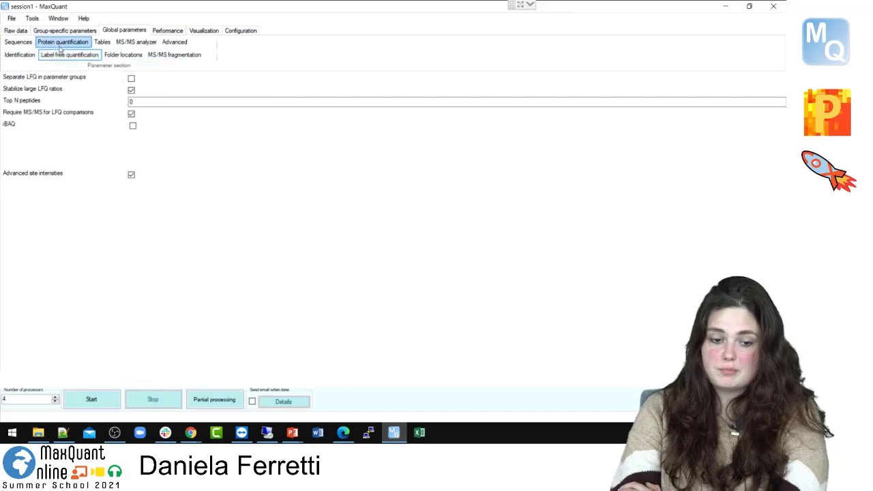
# - Enable Match between runs in the global identification parameters and read its description
pyautogui.click(14, 57)
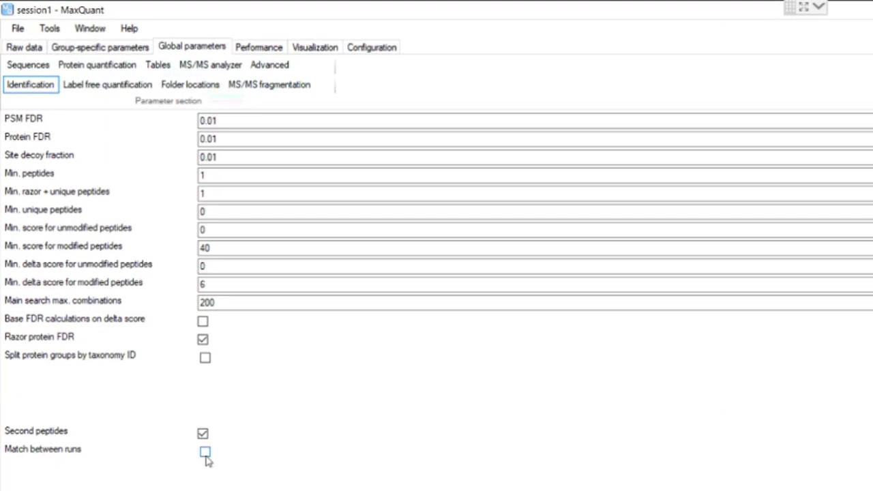
pyautogui.click(206, 453)
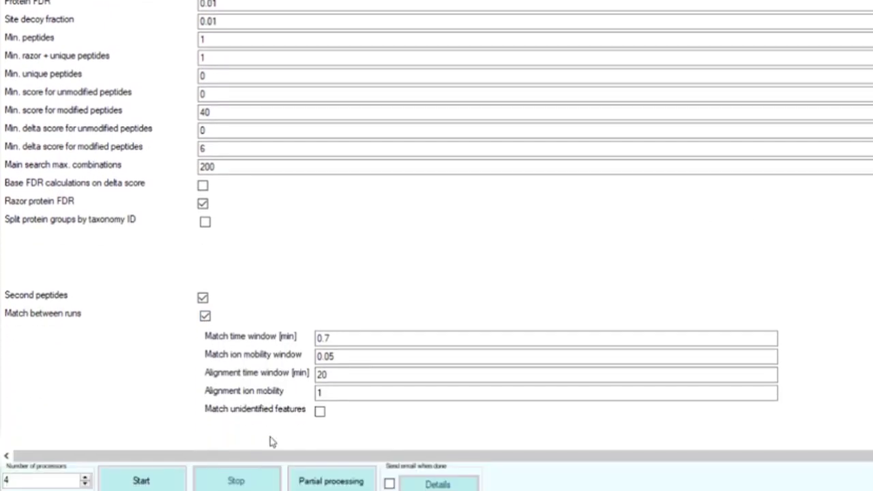
pyautogui.scroll(-5, 390, 423)
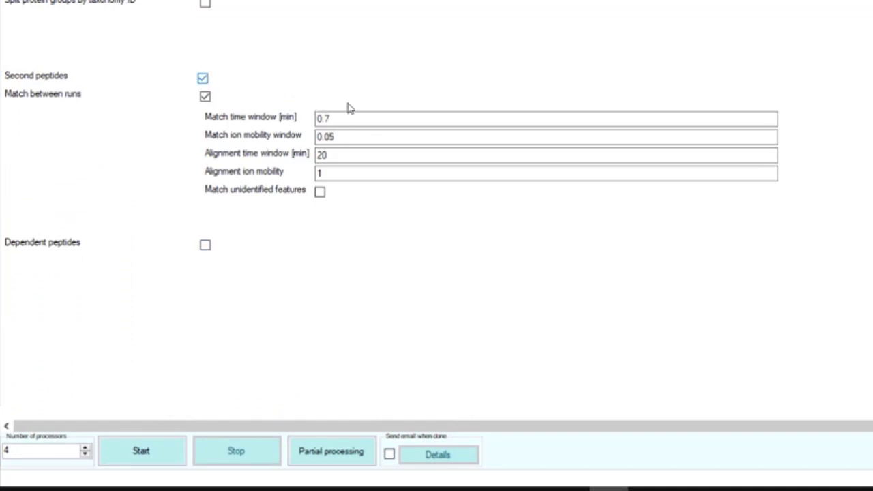
pyautogui.moveTo(31, 99)
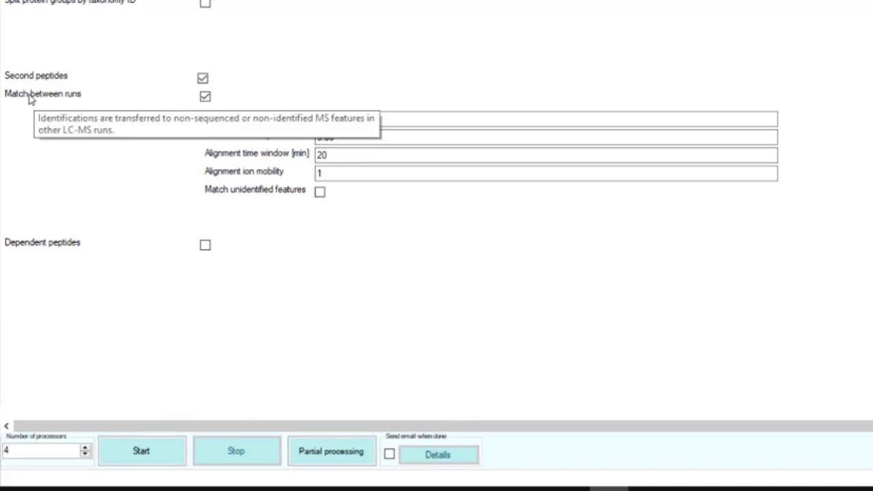
pyautogui.scroll(5, 341, 78)
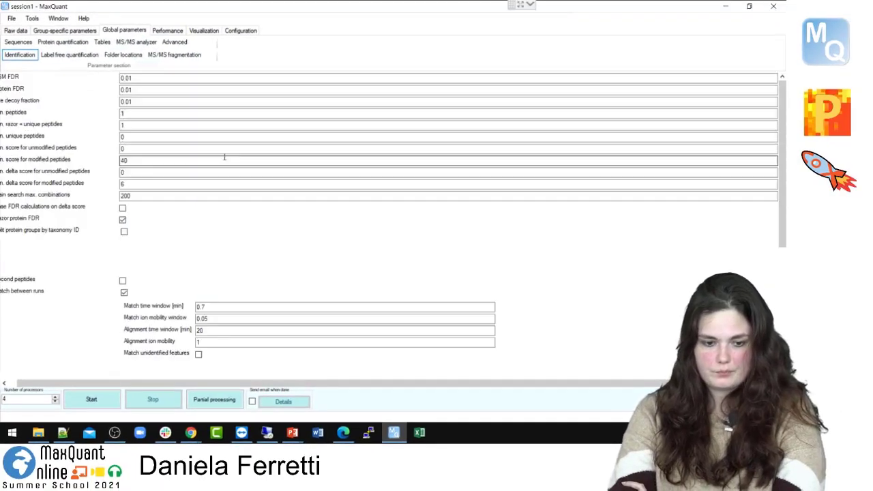
# - Add the FASTA files UP000002311_559292.fasta and UP000002311_559292_additional.fasta from the fasta\silac_lfq folder to the global sequence parameters
pyautogui.click(21, 46)
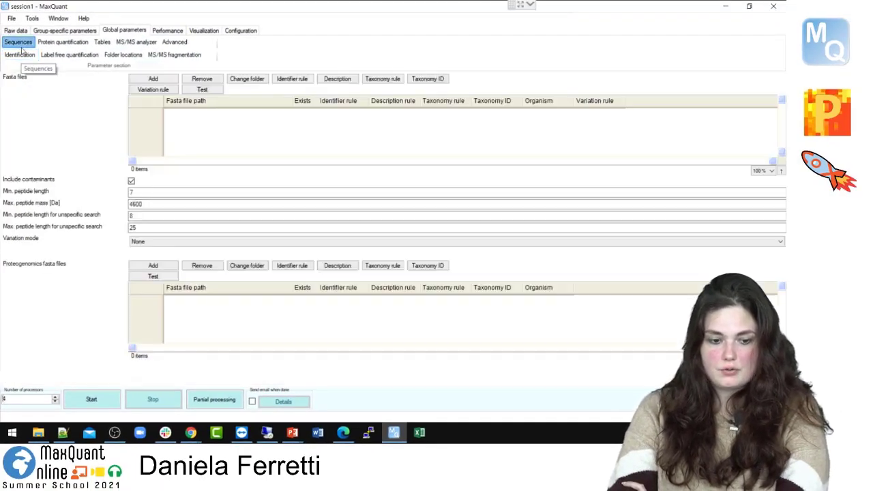
pyautogui.click(143, 79)
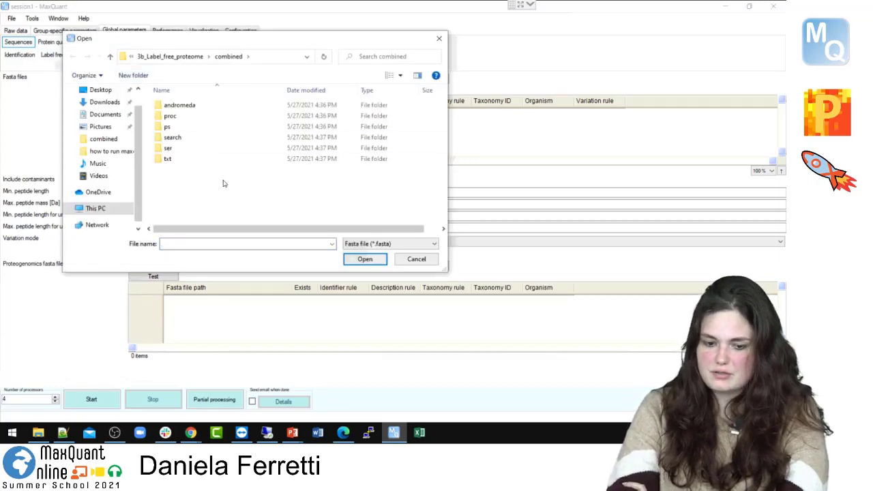
pyautogui.click(183, 60)
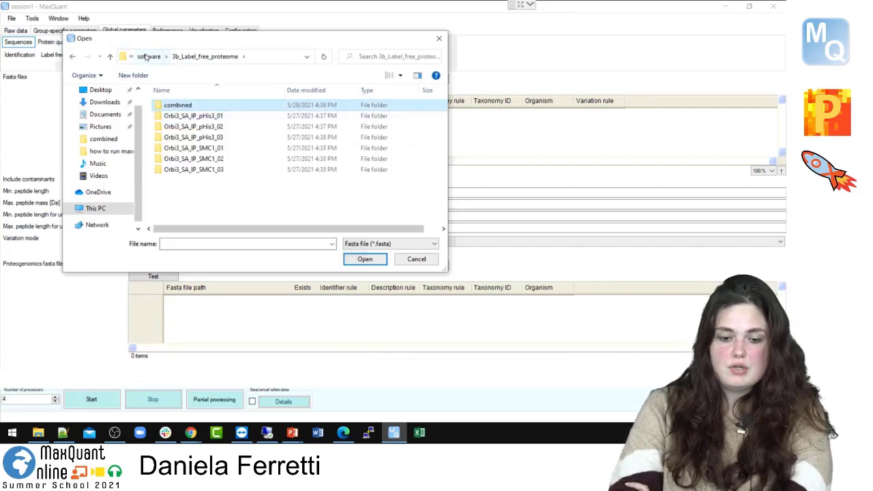
pyautogui.click(145, 57)
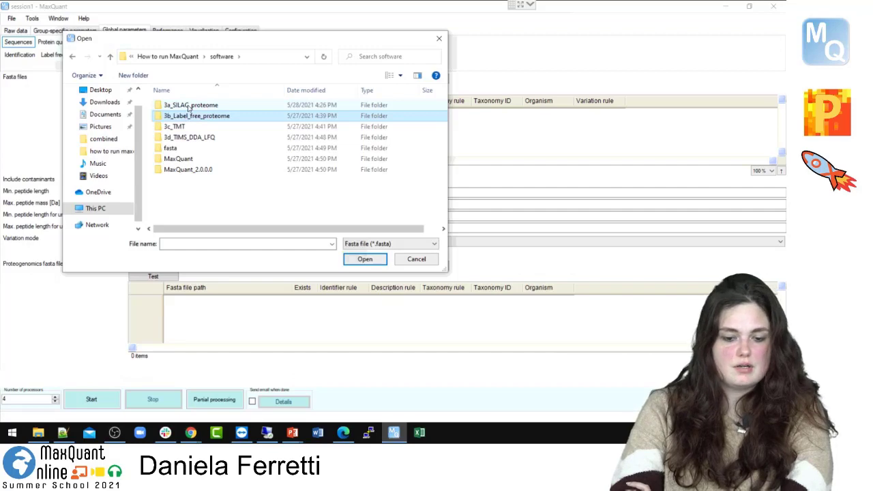
pyautogui.click(180, 148)
pyautogui.doubleClick(180, 148)
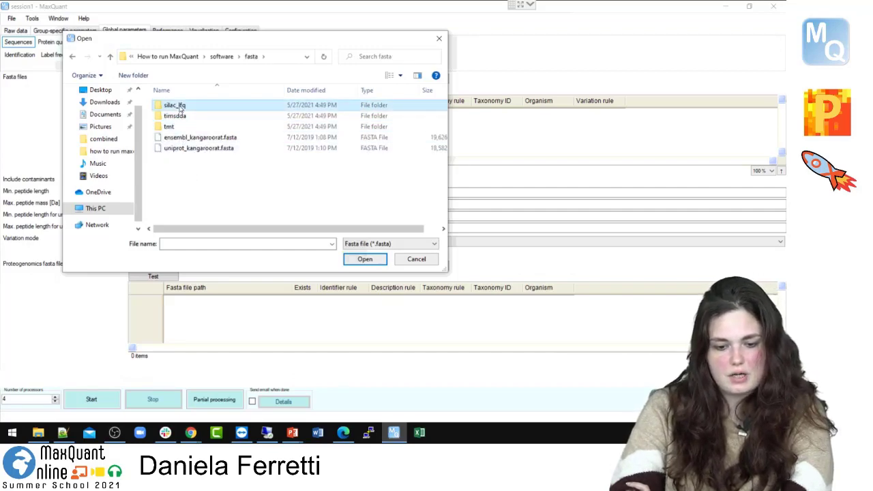
pyautogui.doubleClick(206, 105)
pyautogui.moveTo(216, 139); pyautogui.dragTo(168, 98)
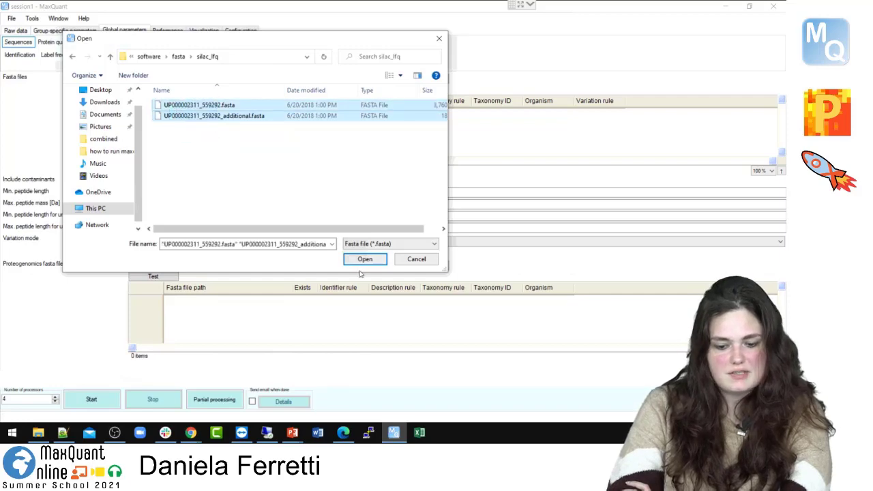
pyautogui.click(365, 259)
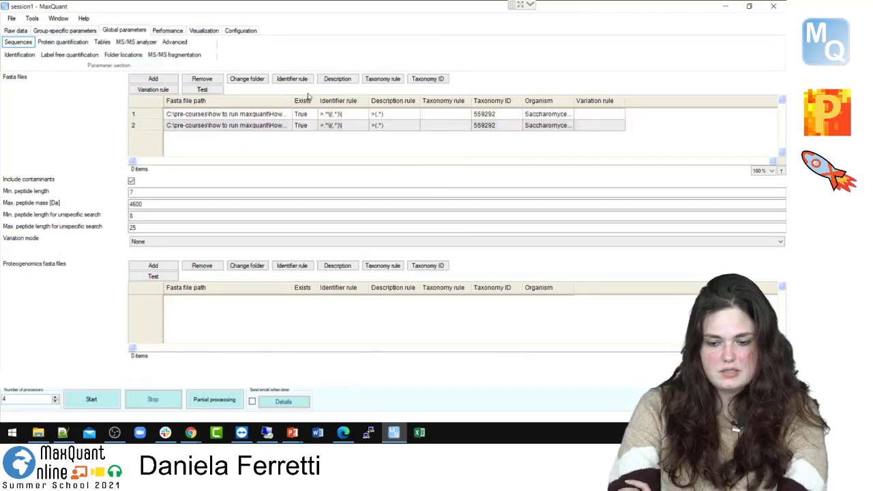
# - Check the group-specific parameters and raw data, start the label-free run, and stop its calculations
pyautogui.click(64, 32)
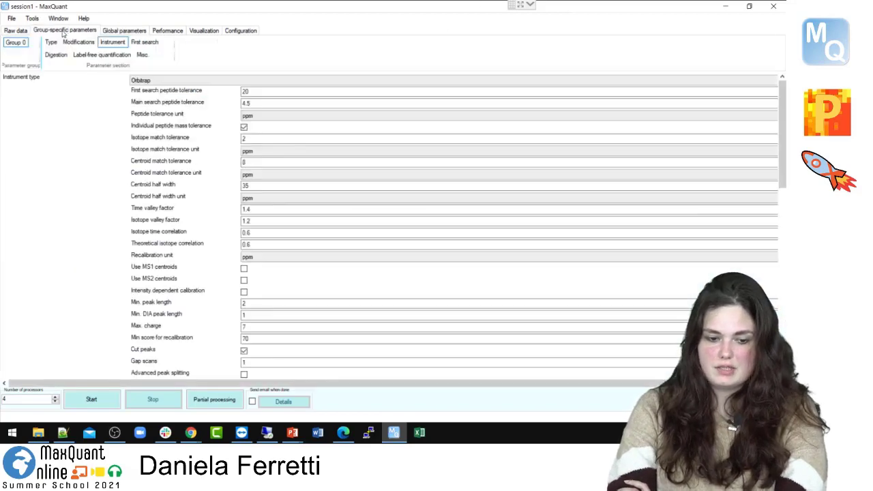
pyautogui.click(15, 32)
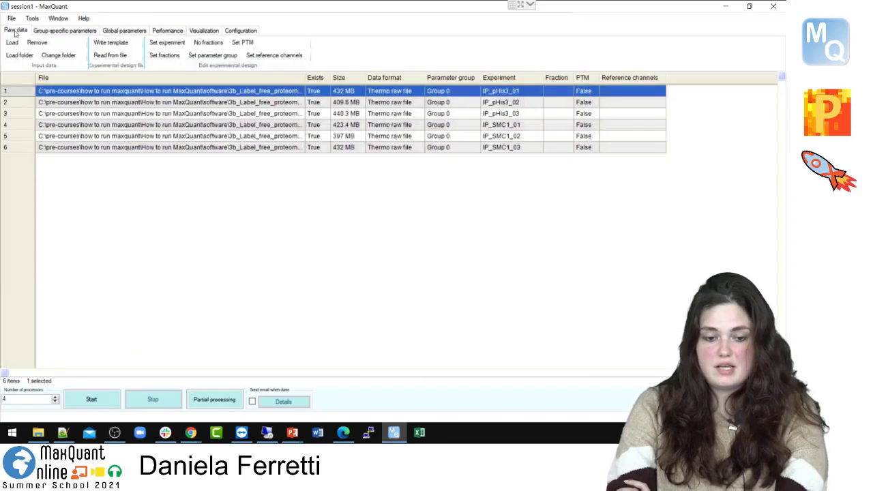
pyautogui.click(91, 399)
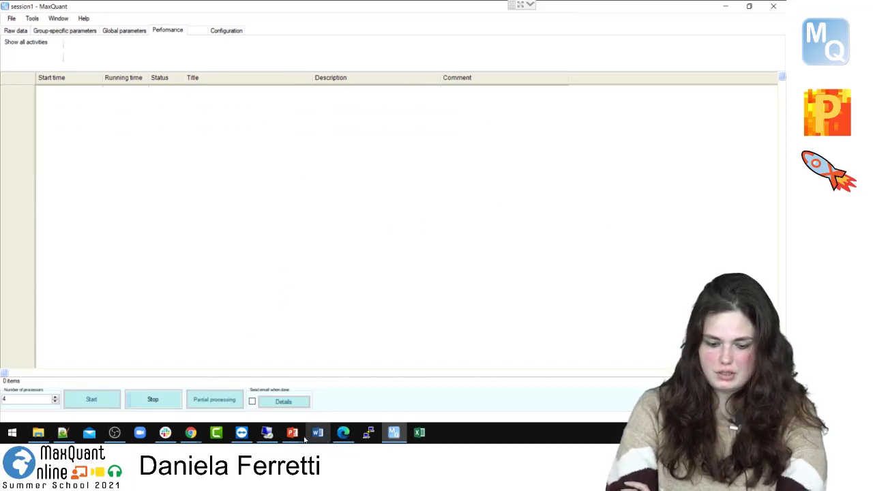
pyautogui.click(154, 400)
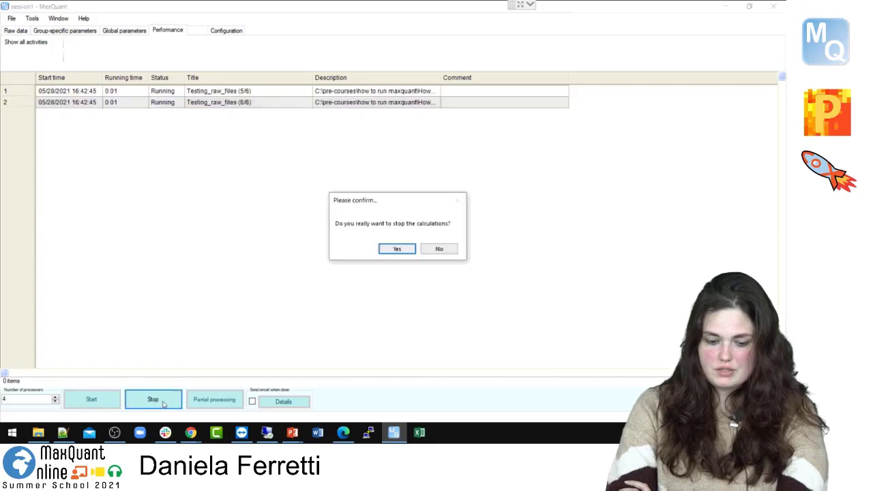
pyautogui.click(396, 250)
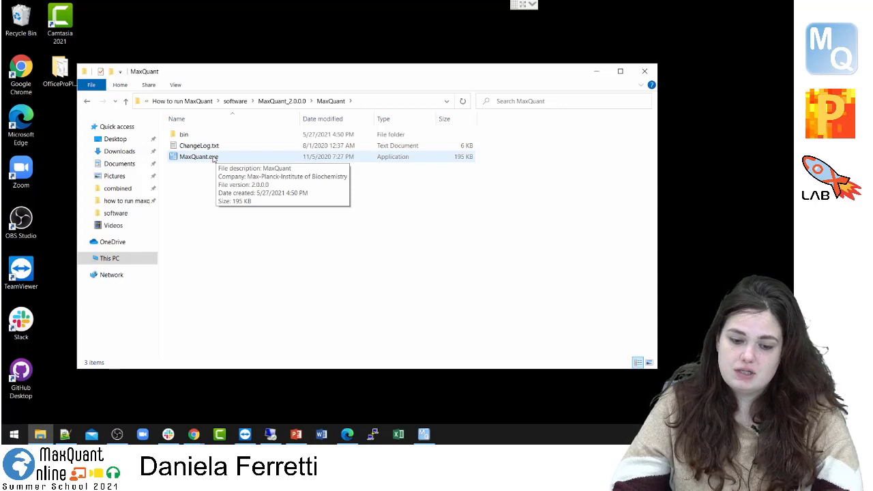
# - Launch MaxQuant.exe from the MaxQuant_2.0.0.0 folder and maximize its session window
pyautogui.doubleClick(213, 159)
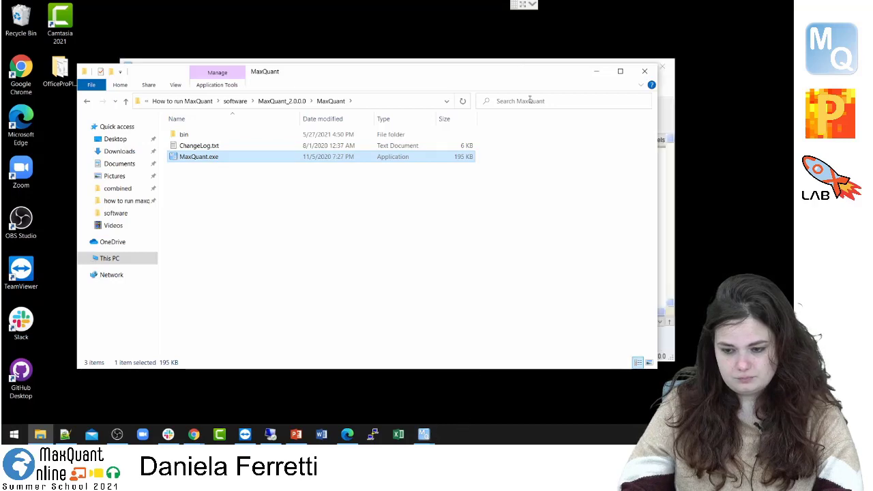
pyautogui.click(595, 71)
pyautogui.click(635, 66)
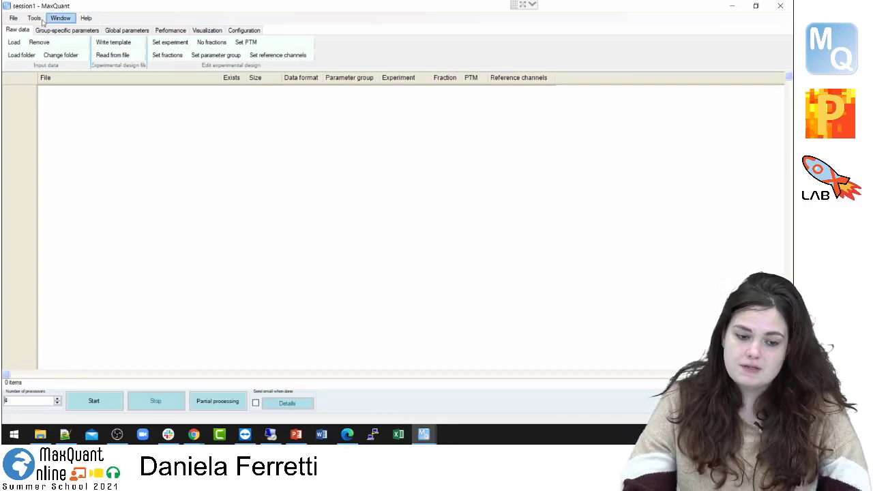
# - Load the four mouse TMT8 raw files, BR1 to BR4, from the software\3c_TMT folder
pyautogui.click(14, 43)
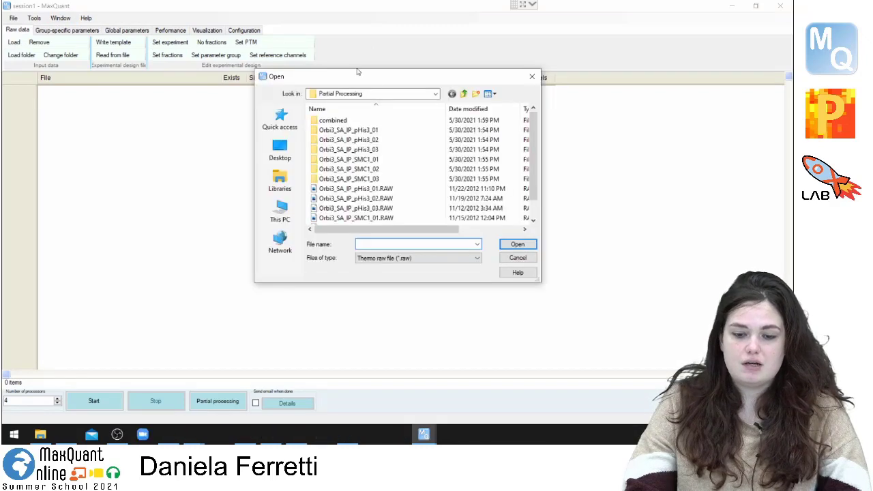
pyautogui.click(435, 95)
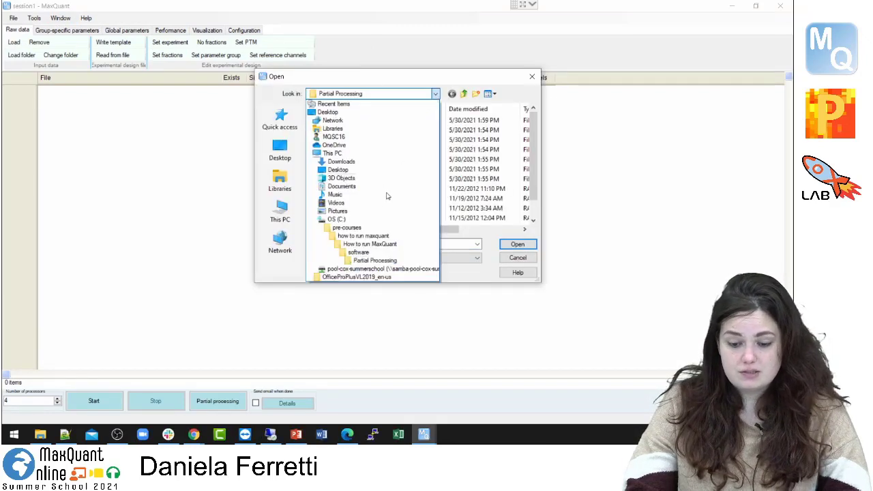
pyautogui.click(372, 171)
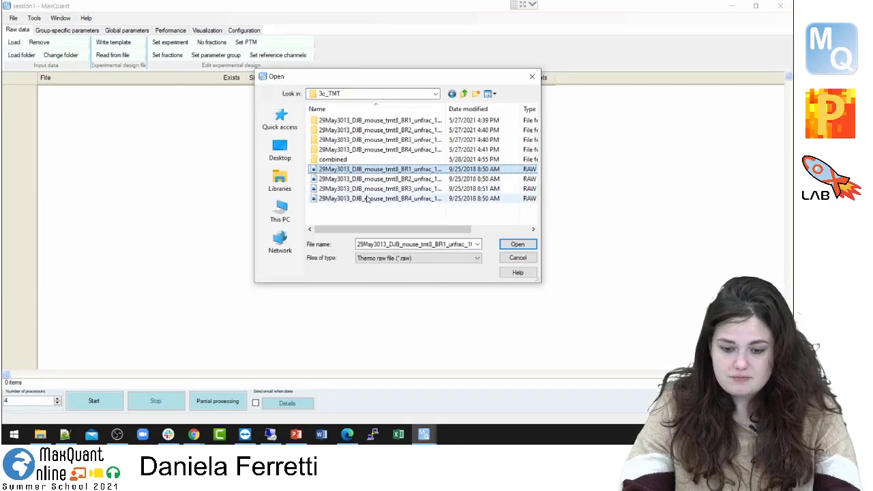
pyautogui.keyDown('shift'); pyautogui.click(368, 199); pyautogui.keyUp('shift')
pyautogui.click(515, 245)
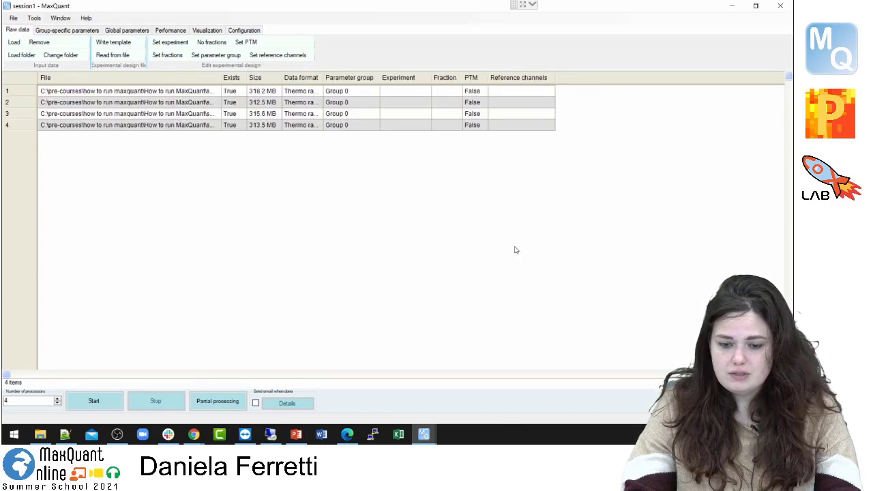
# - Adjust the raw data table's column widths so the raw file names are readable
pyautogui.moveTo(222, 81); pyautogui.dragTo(234, 82)
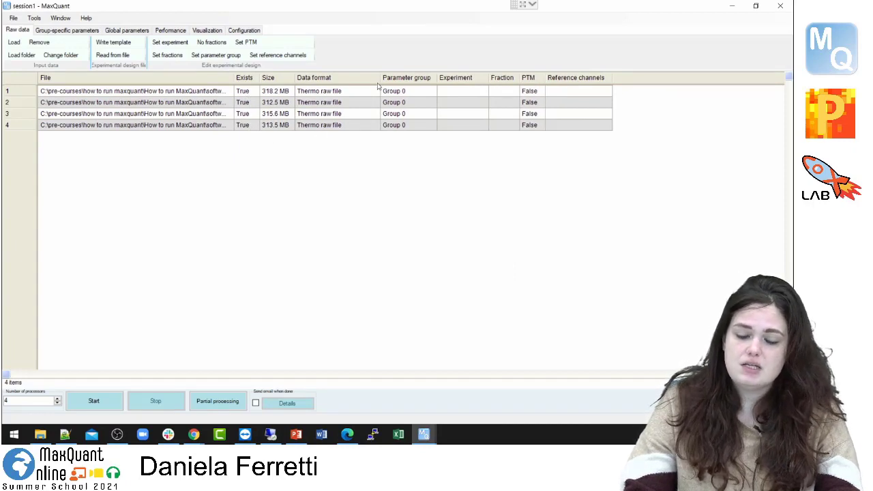
pyautogui.moveTo(379, 77); pyautogui.dragTo(353, 81)
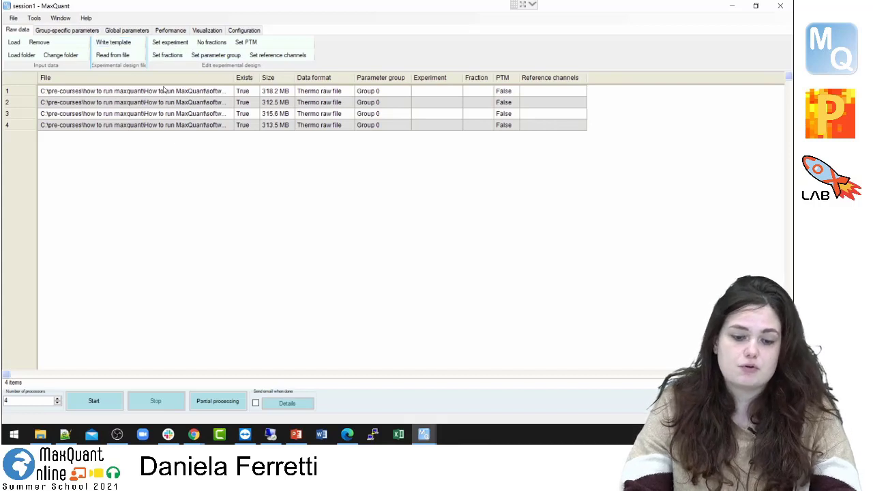
pyautogui.click(427, 93)
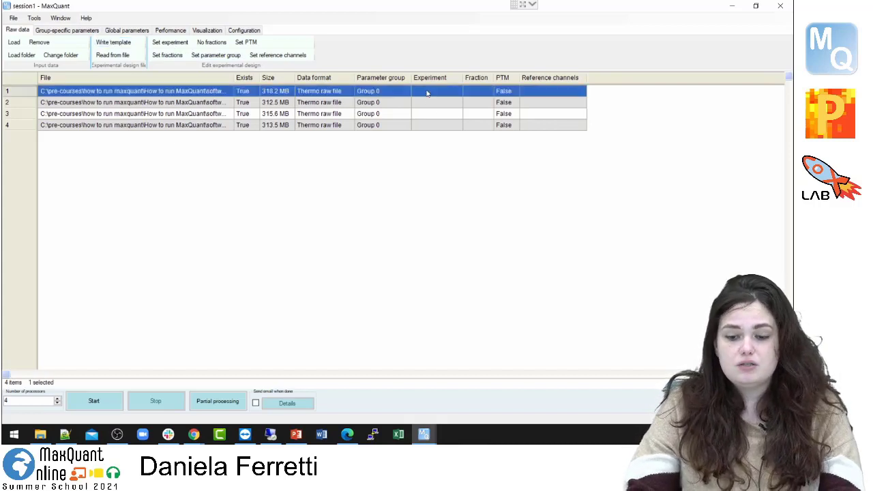
pyautogui.moveTo(234, 78); pyautogui.dragTo(467, 82)
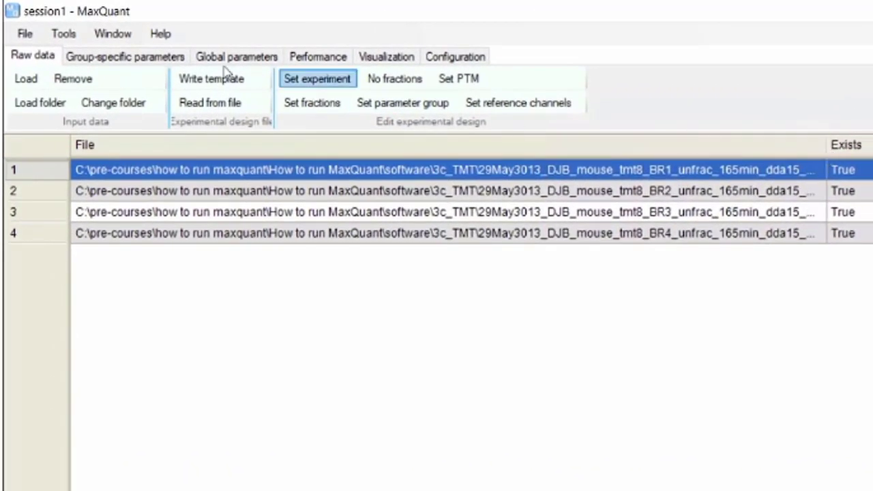
# - Assign the experiment names Set 1, Set 2, Set 3 and Set 4 to the four raw files in order
pyautogui.click(316, 79)
pyautogui.moveTo(195, 157); pyautogui.dragTo(263, 156)
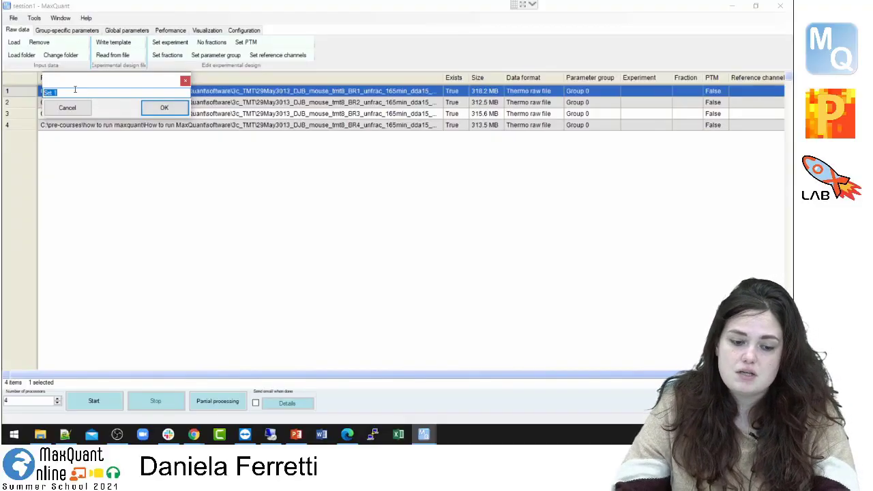
pyautogui.click(163, 108)
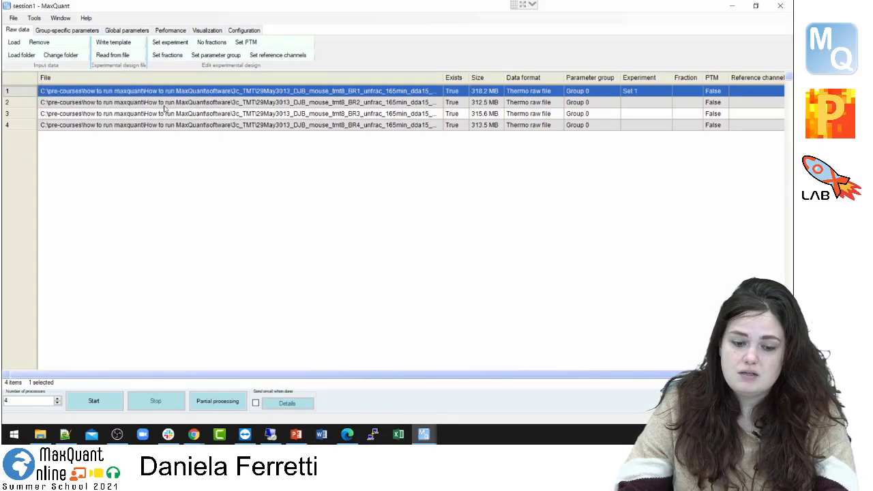
pyautogui.click(163, 103)
pyautogui.click(170, 42)
pyautogui.write('Set 1')
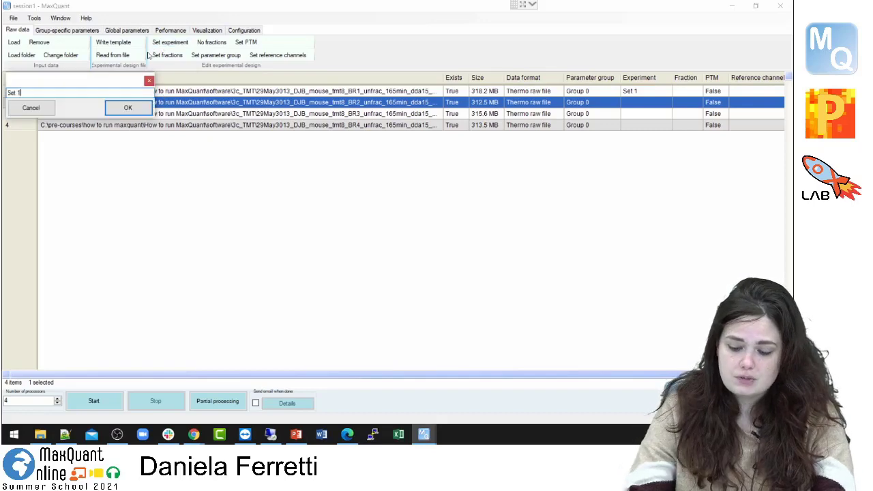
pyautogui.click(122, 107)
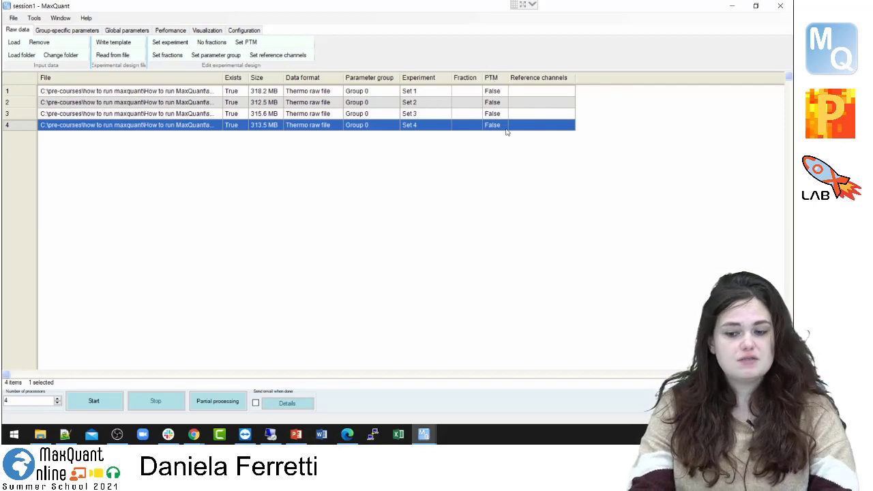
pyautogui.click(527, 94)
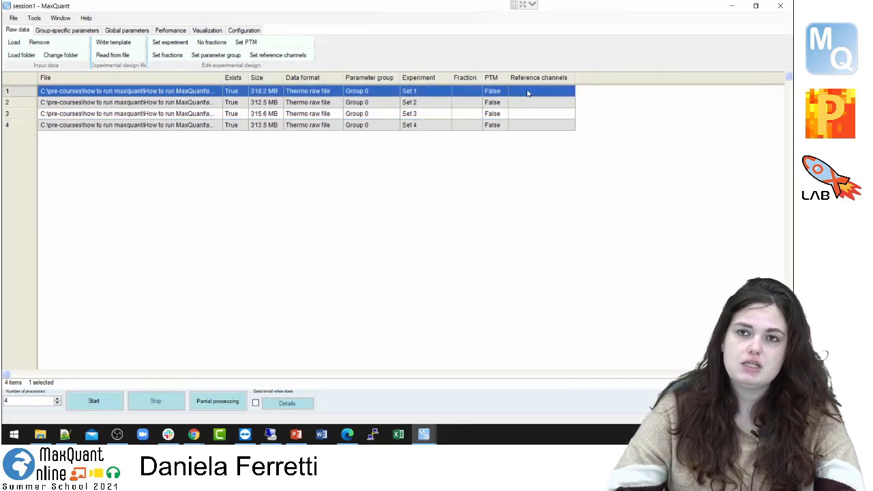
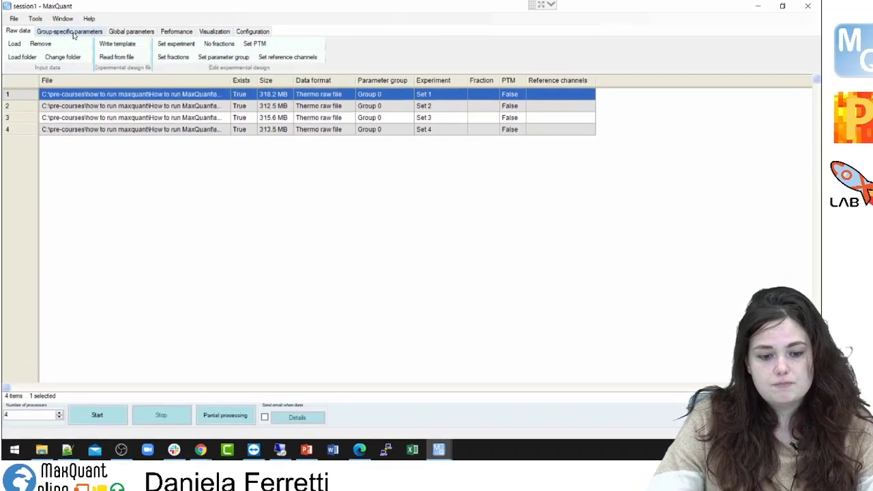
# - Set the Group 0 type to Reporter ion MS2 and add the 8plex TMT isobaric labels
pyautogui.click(72, 32)
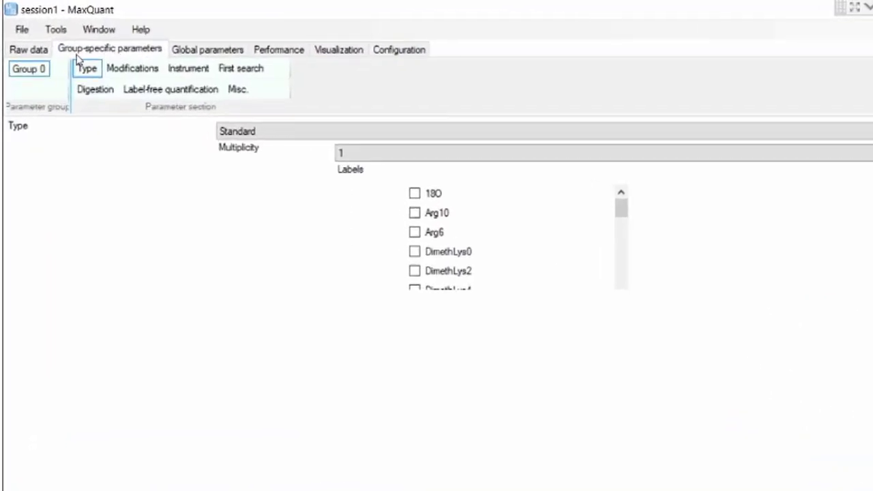
pyautogui.click(227, 133)
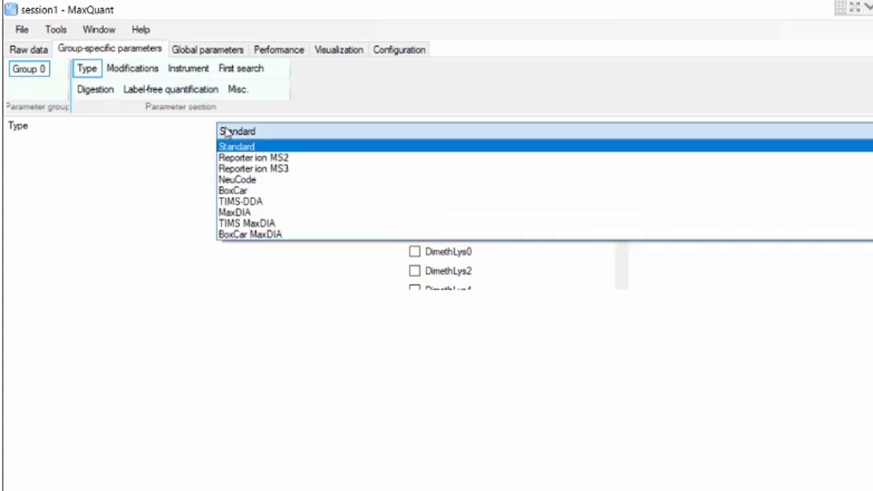
pyautogui.click(280, 158)
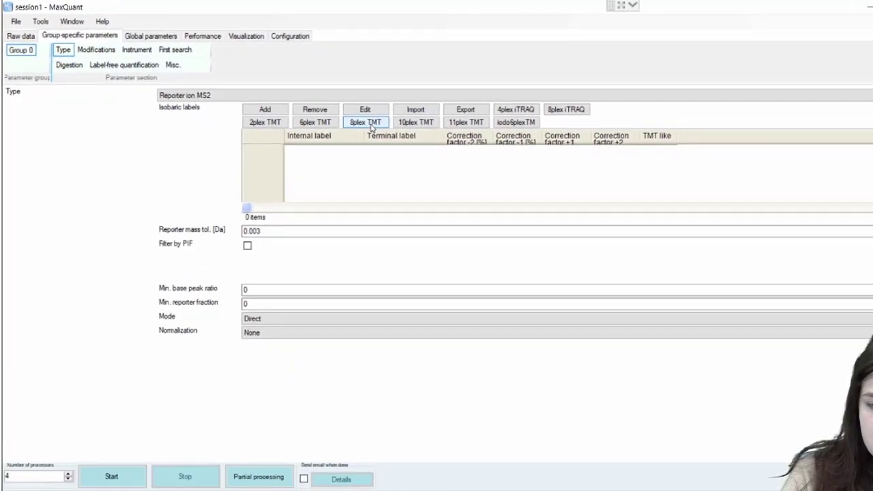
pyautogui.click(371, 127)
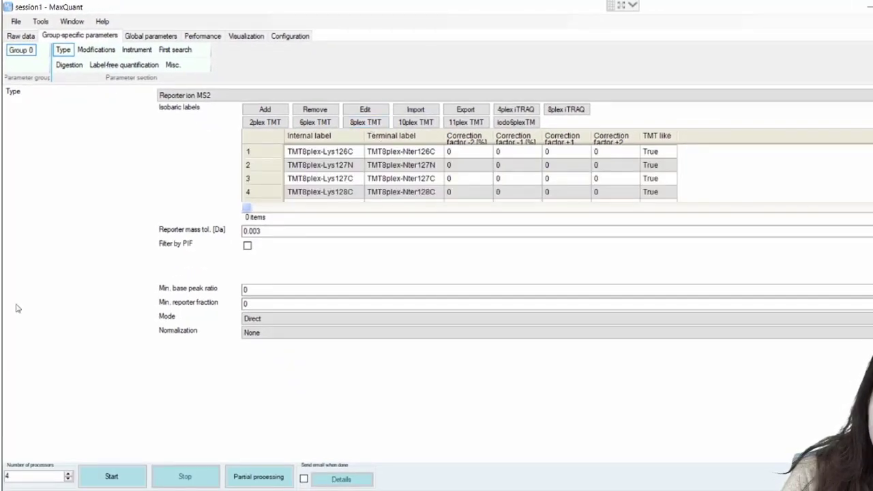
# - Enable Filter by PIF for Group 0 and read the description of the minimum reporter PIF
pyautogui.moveTo(162, 251)
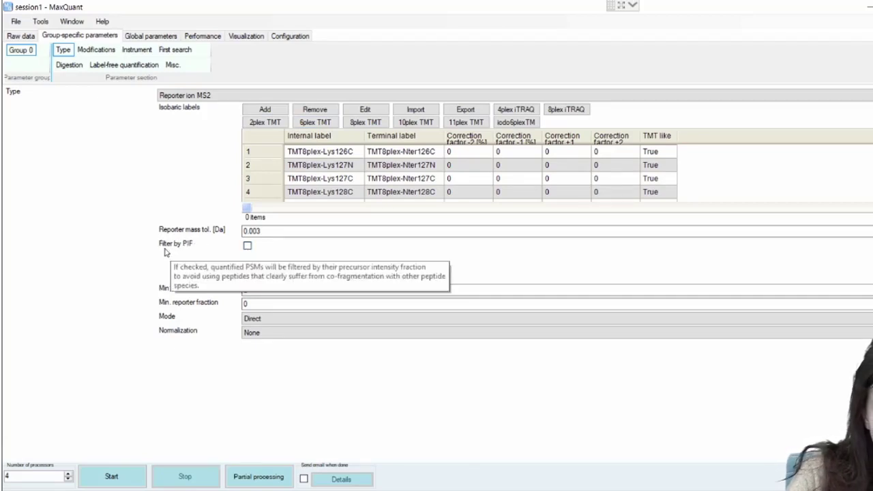
pyautogui.click(247, 246)
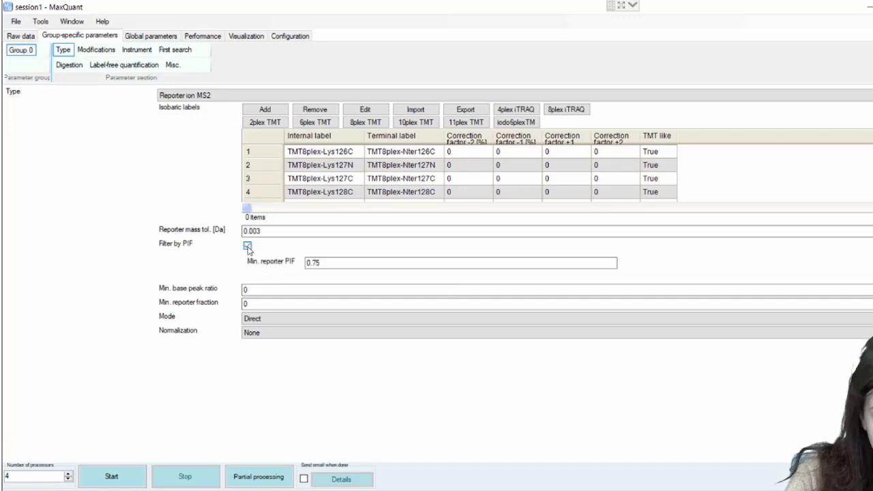
pyautogui.moveTo(270, 267)
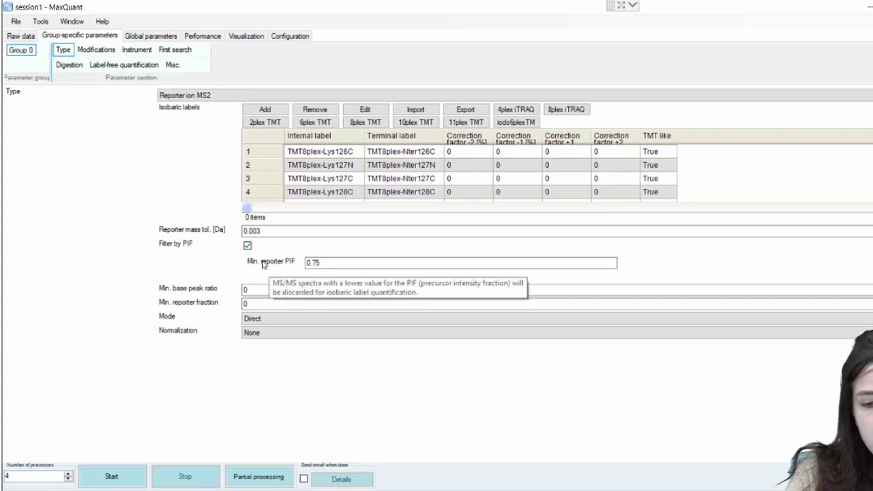
# - Review the minimum reporter PIF of 0.75 and the available normalization options for Group 0, keeping normalization at None
pyautogui.click(329, 263)
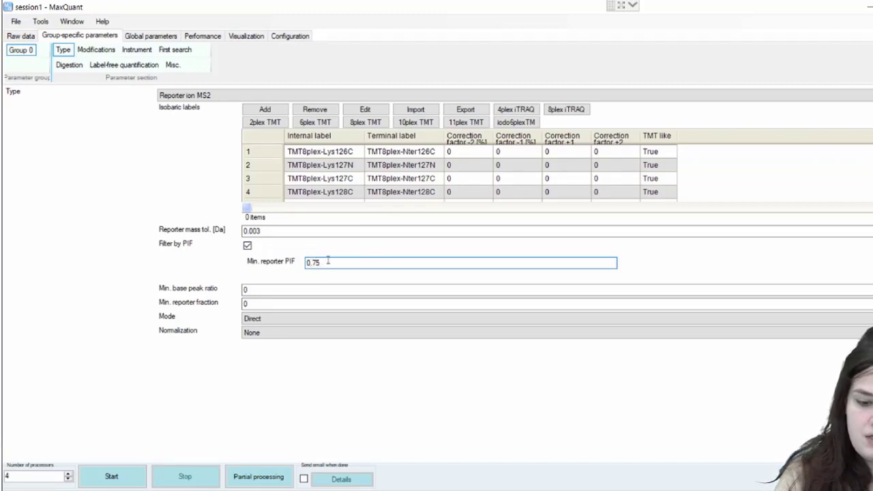
pyautogui.click(292, 209)
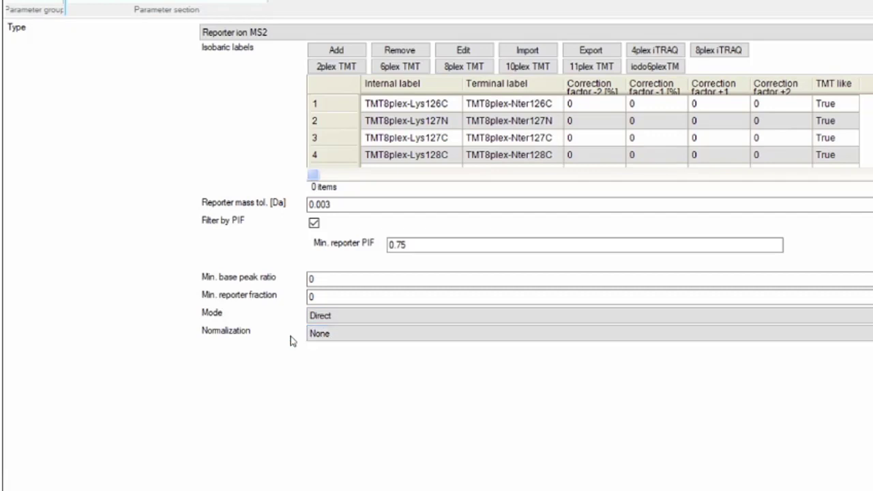
pyautogui.click(345, 336)
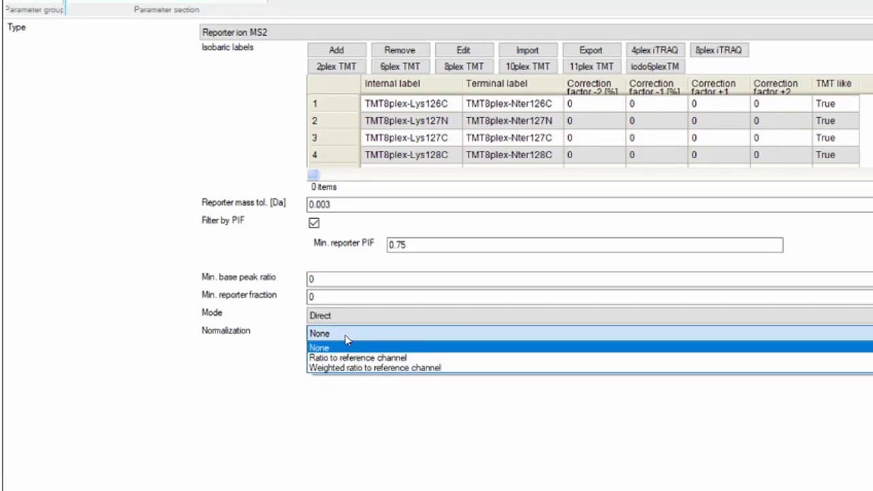
pyautogui.click(354, 337)
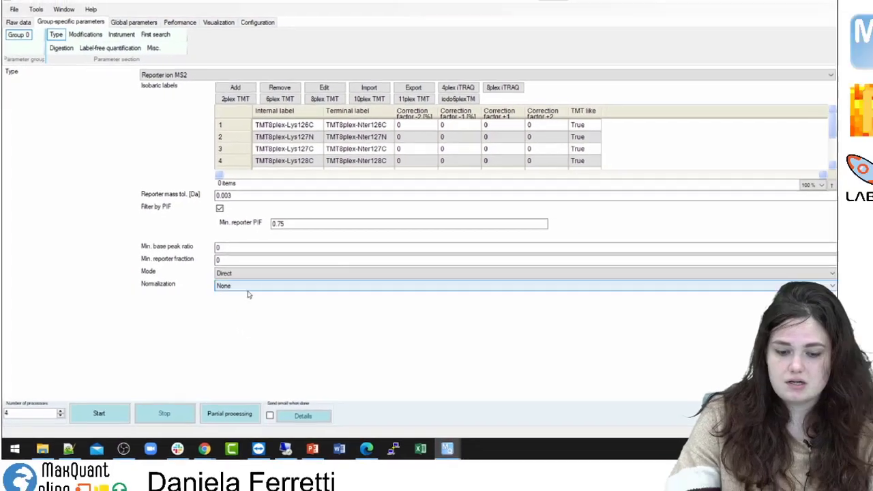
# - Review Group 0's modifications, digestion, label-free quantification, instrument and first search settings, and the miscellaneous isobaric weight exponent
pyautogui.click(85, 34)
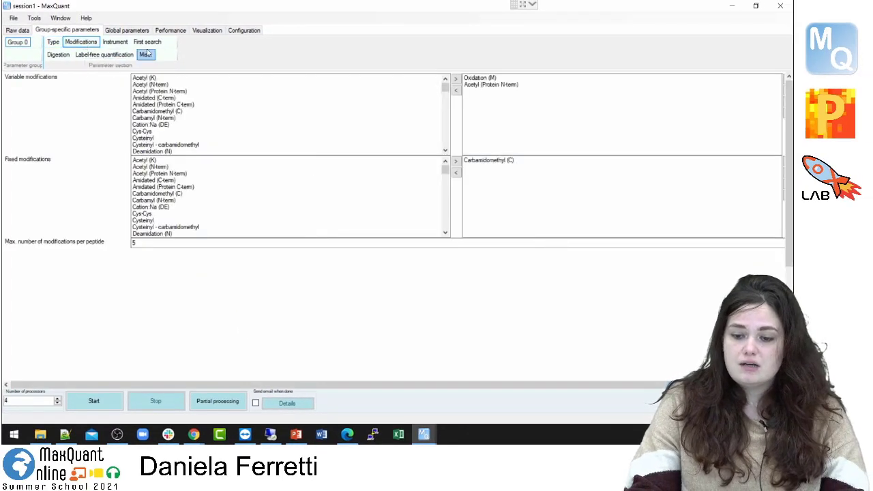
pyautogui.click(58, 55)
pyautogui.click(101, 56)
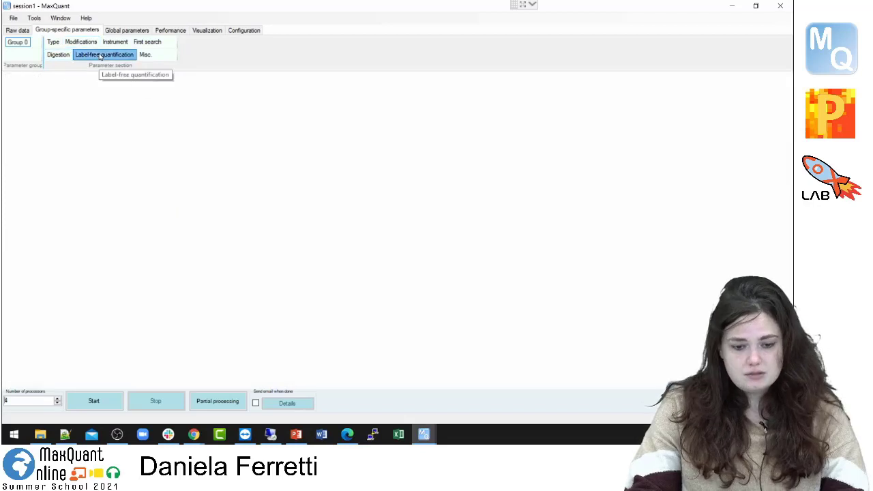
pyautogui.click(58, 55)
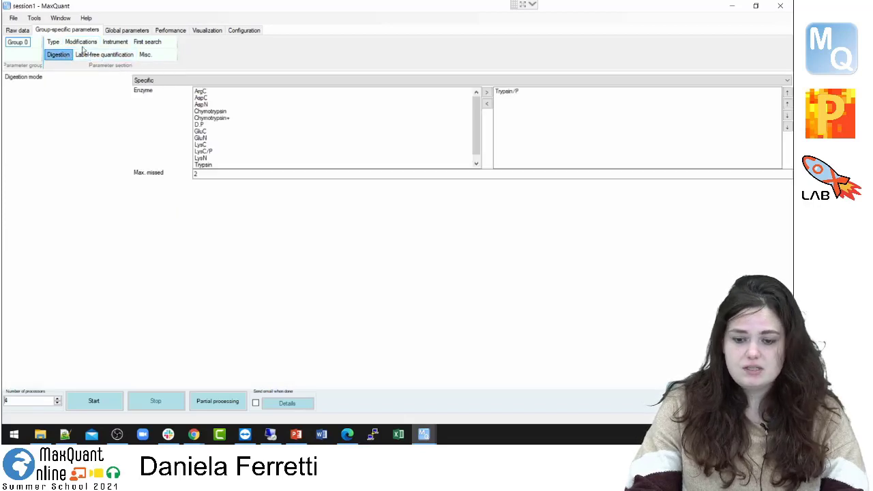
pyautogui.click(81, 42)
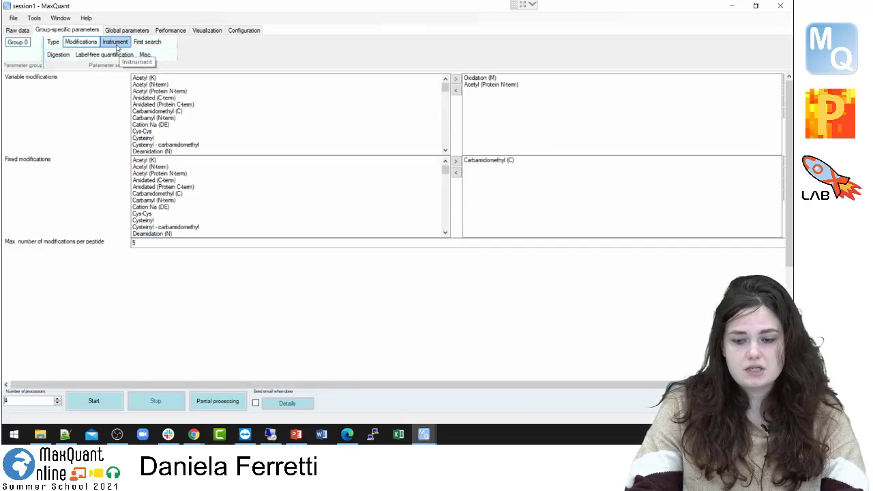
pyautogui.click(116, 43)
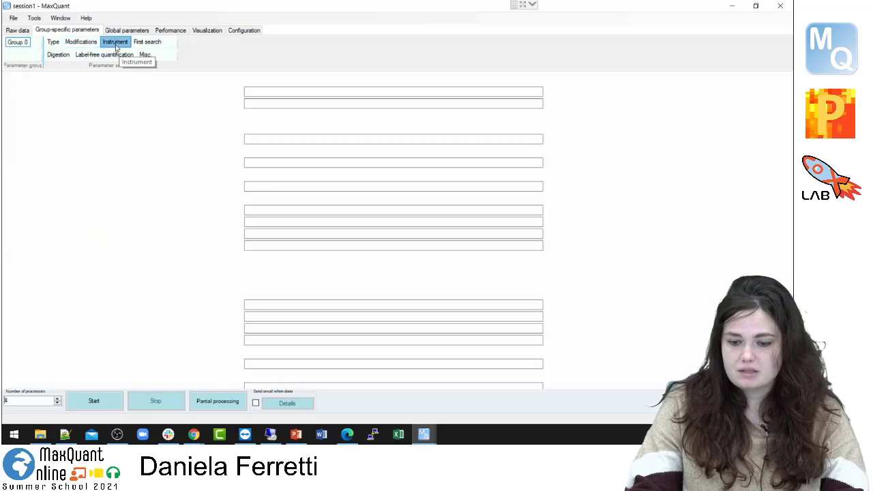
pyautogui.click(145, 42)
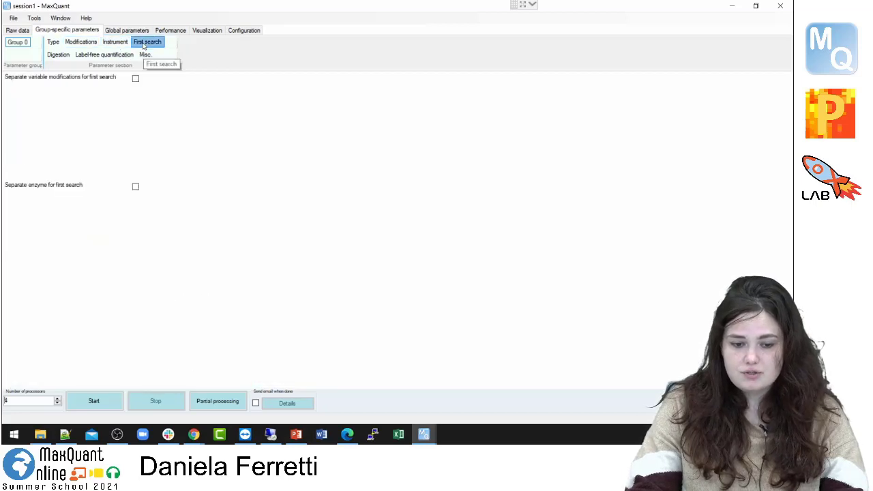
pyautogui.click(144, 54)
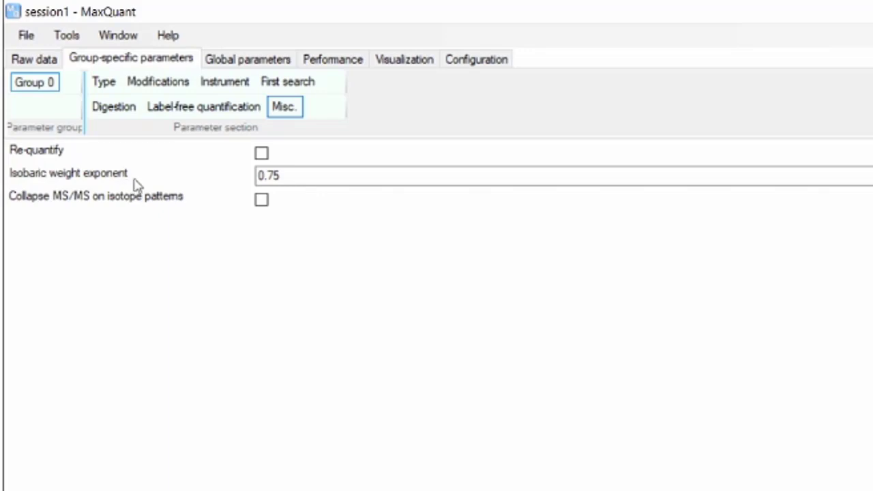
pyautogui.click(289, 177)
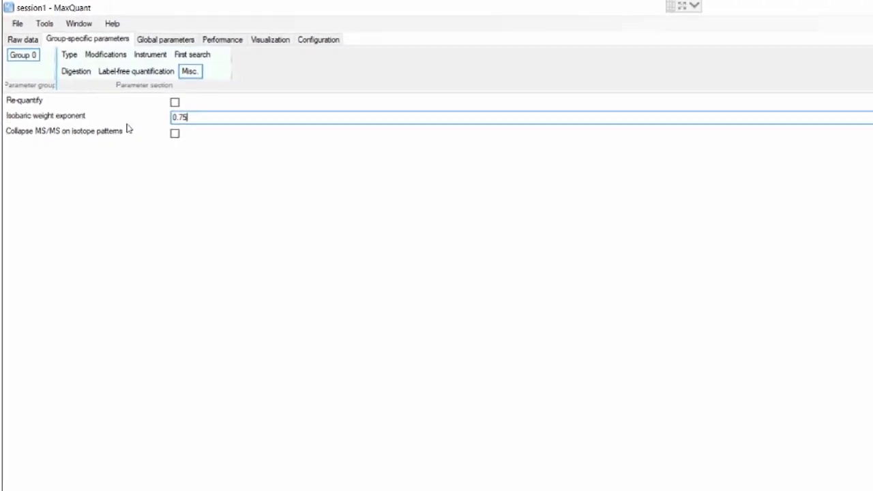
# - Add the reviewed Mus musculus UniProt FASTA file from the tmt folder to the global sequences and widen its file path column
pyautogui.click(54, 43)
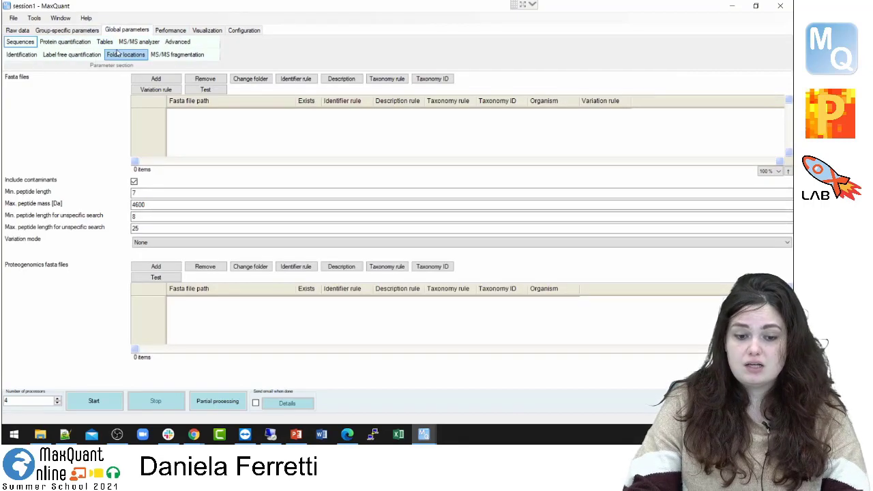
pyautogui.click(156, 79)
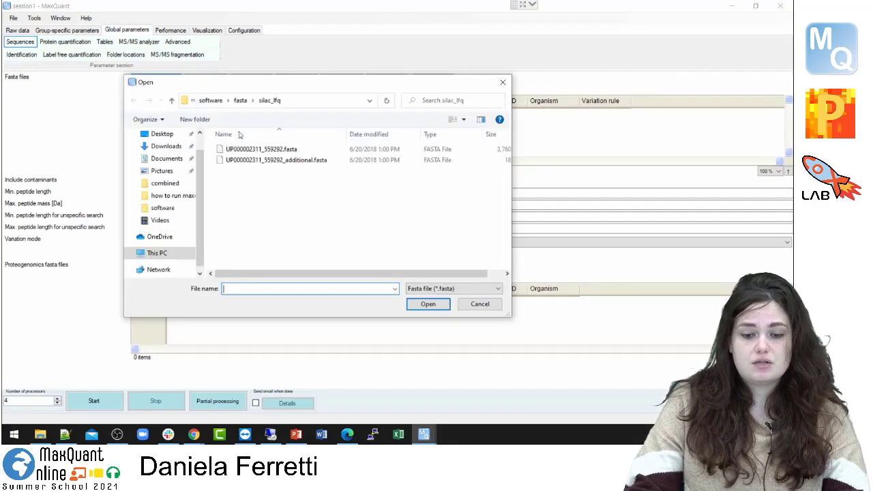
pyautogui.click(239, 102)
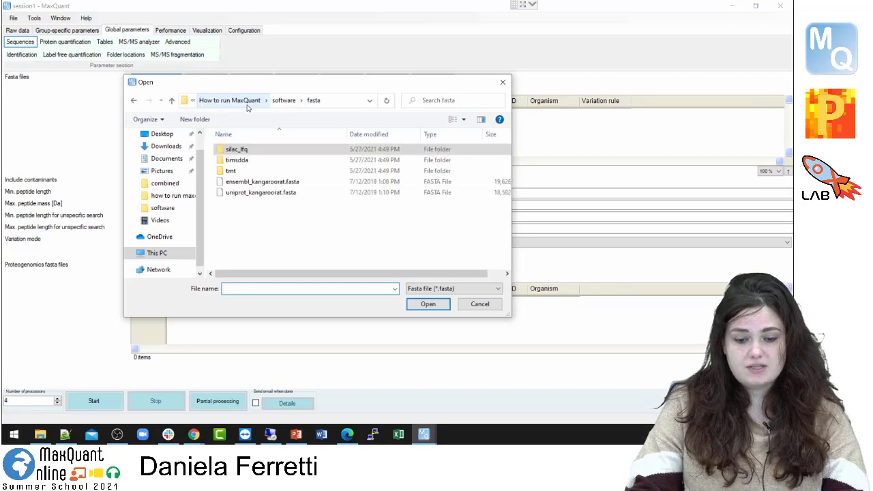
pyautogui.doubleClick(237, 171)
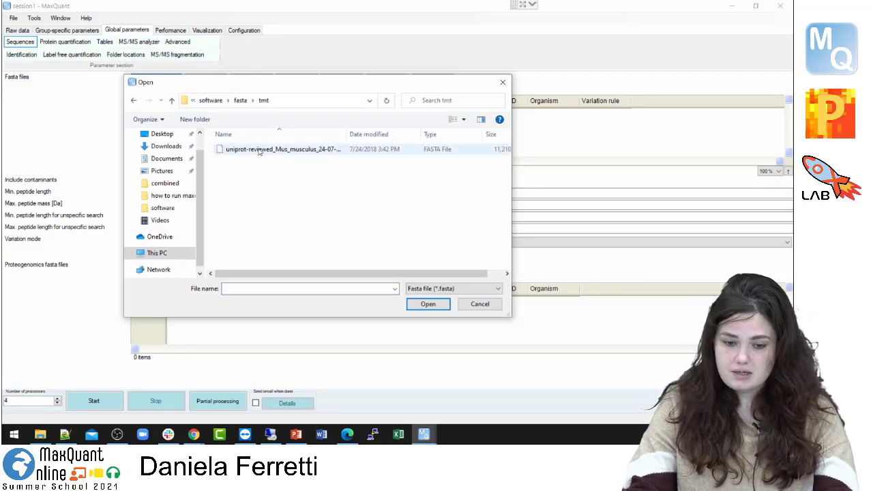
pyautogui.doubleClick(259, 149)
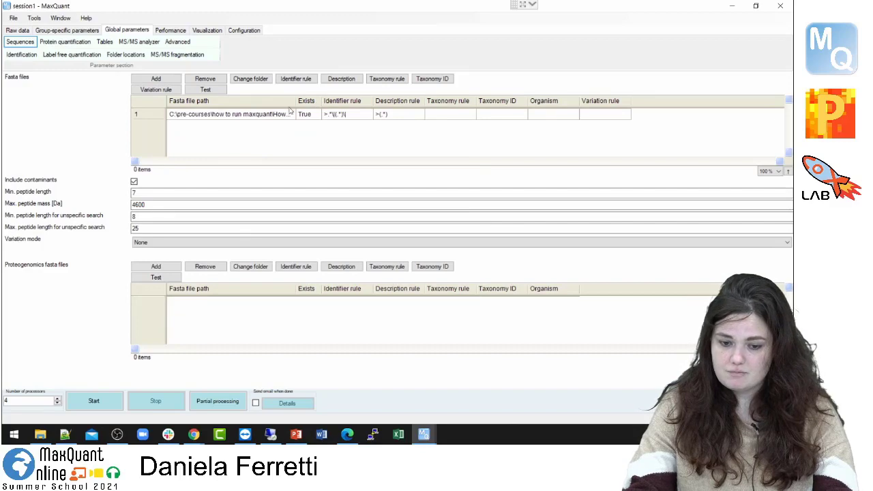
pyautogui.moveTo(294, 104); pyautogui.dragTo(401, 106)
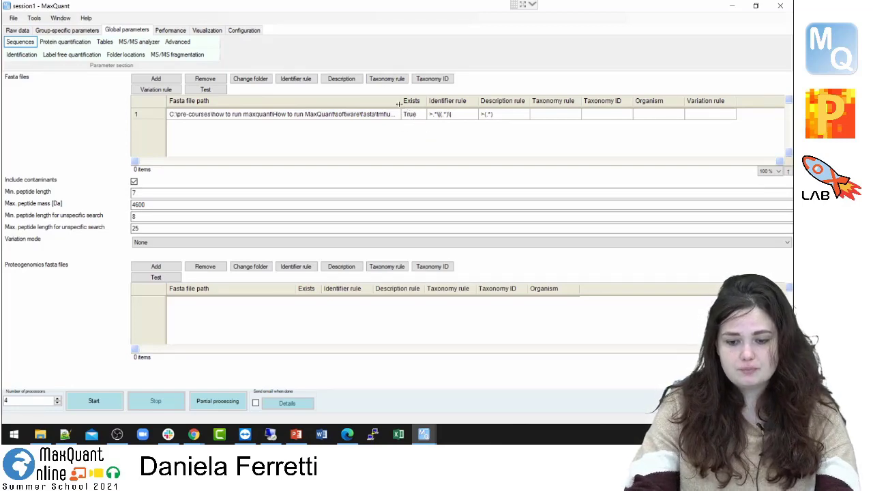
pyautogui.moveTo(401, 102); pyautogui.dragTo(345, 103)
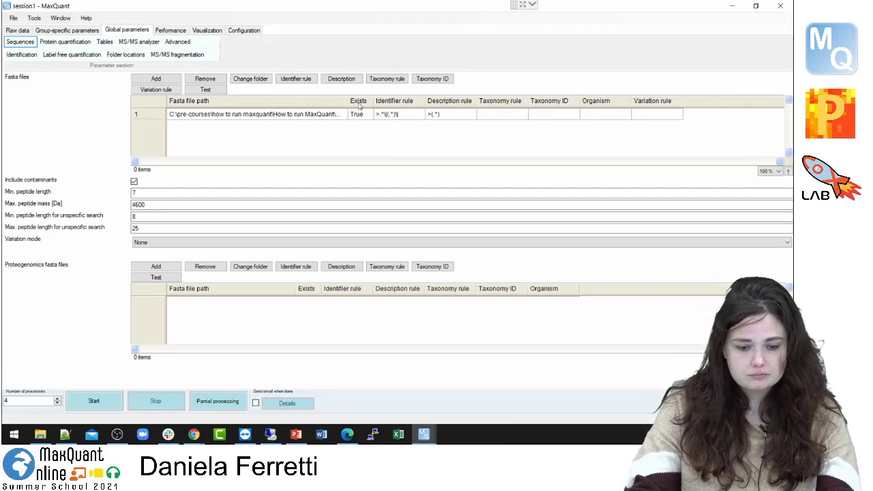
# - Review the global protein quantification, identification, label-free quantification, folder location, output table and MS/MS analyzer settings
pyautogui.click(63, 43)
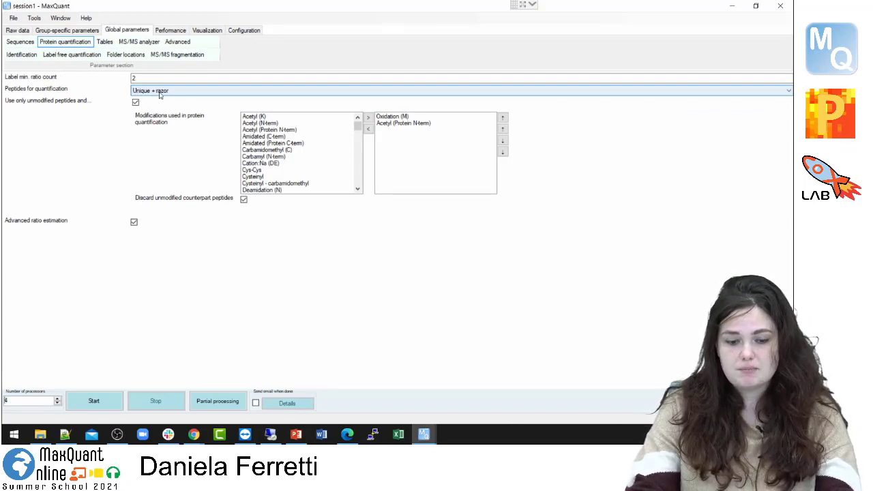
pyautogui.click(21, 55)
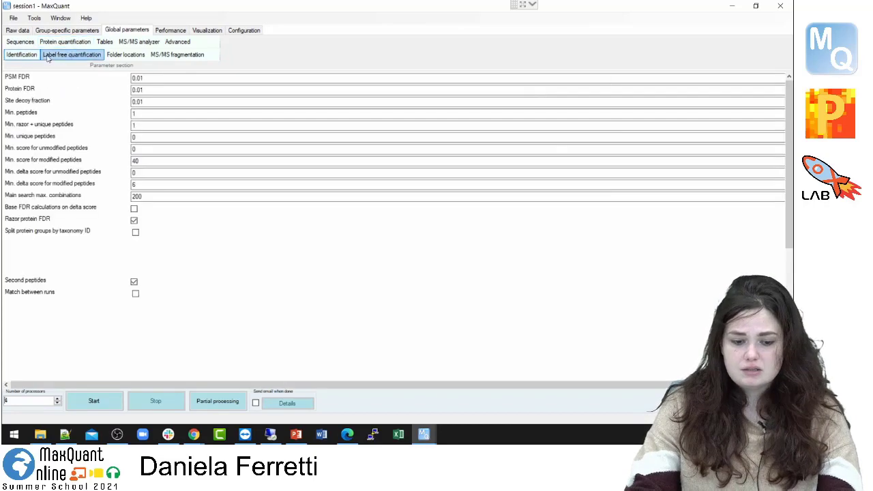
pyautogui.click(49, 58)
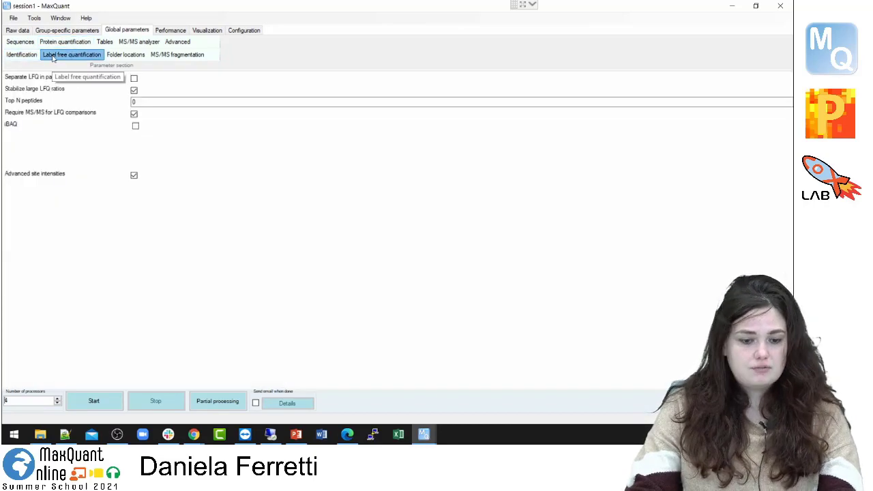
pyautogui.click(109, 59)
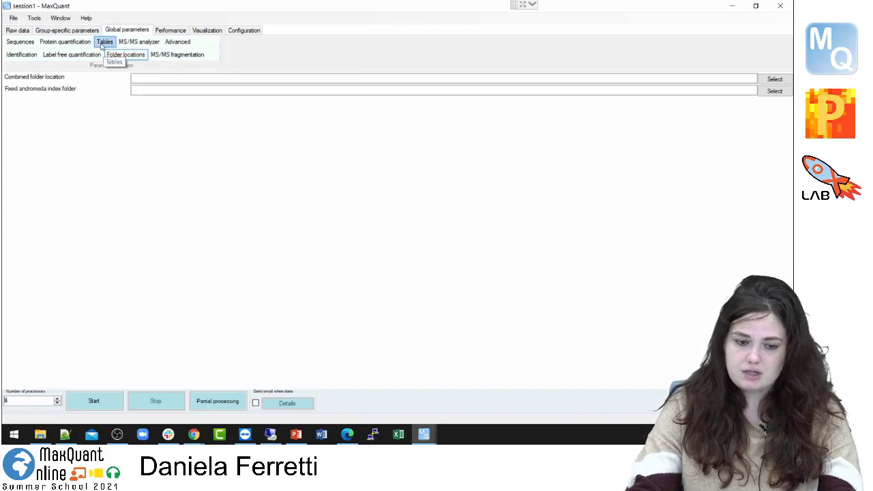
pyautogui.click(103, 43)
pyautogui.click(138, 42)
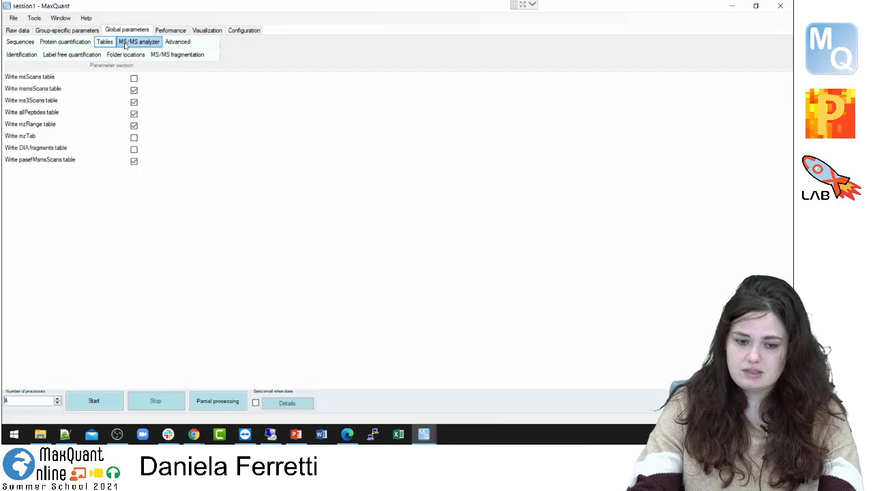
# - Return to the global sequence settings and start the TMT run with 4 processors
pyautogui.click(20, 41)
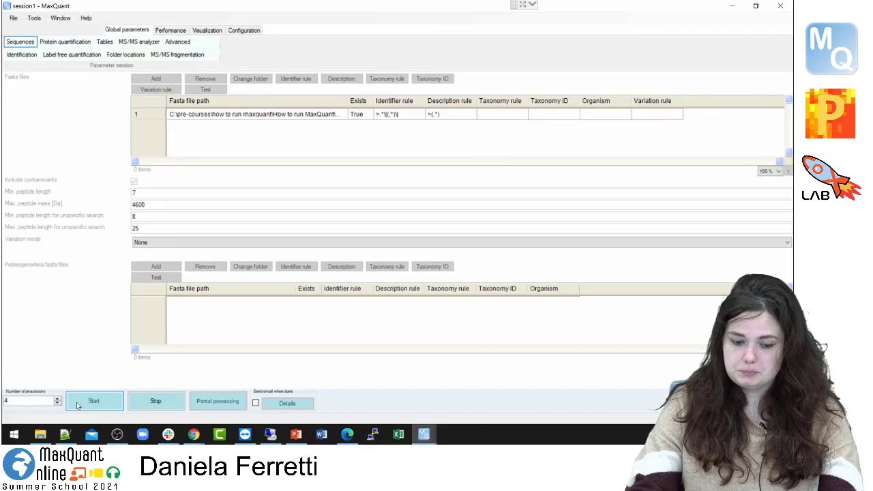
pyautogui.click(103, 376)
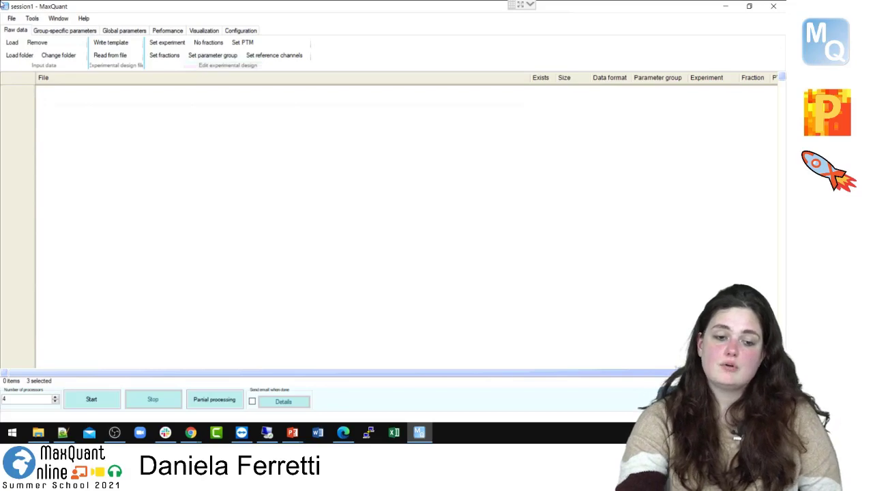
# - Load the raw data from the 3d_TIMS_DDA_LFQ folder under C:\pre-courses\how to run maxquant\How to run MaxQuant\software
pyautogui.click(19, 56)
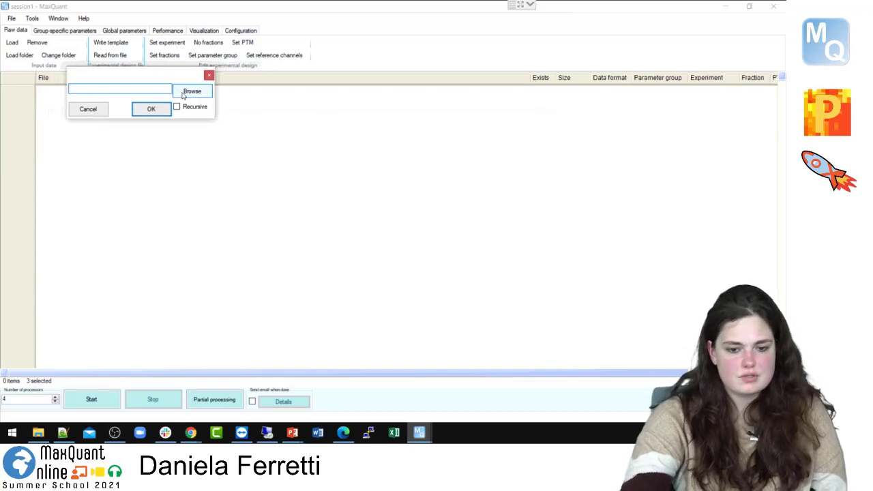
pyautogui.click(191, 91)
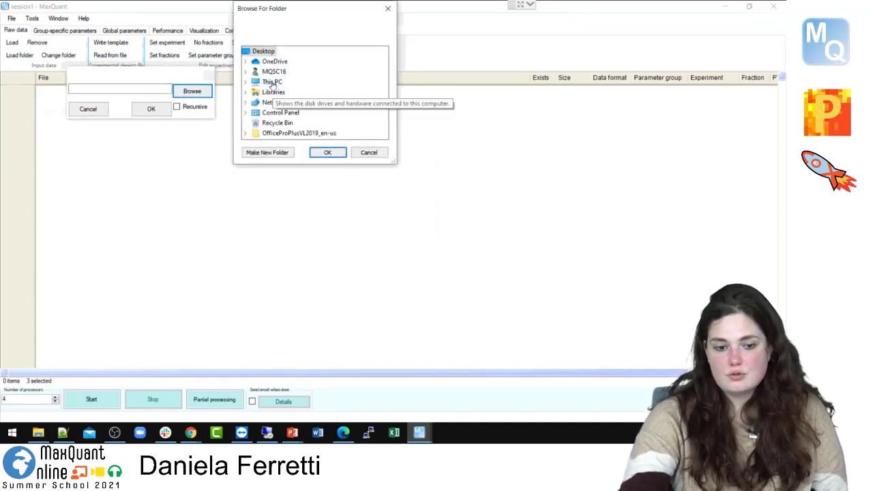
pyautogui.doubleClick(272, 82)
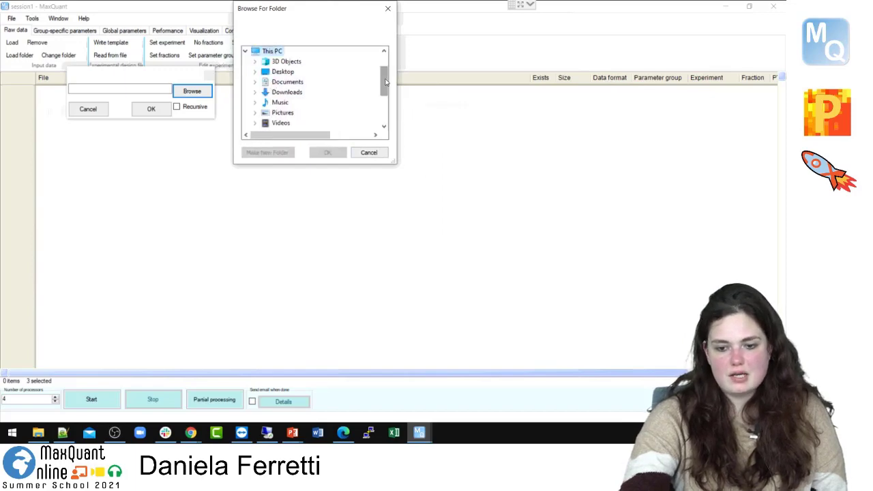
pyautogui.moveTo(384, 79); pyautogui.dragTo(384, 89)
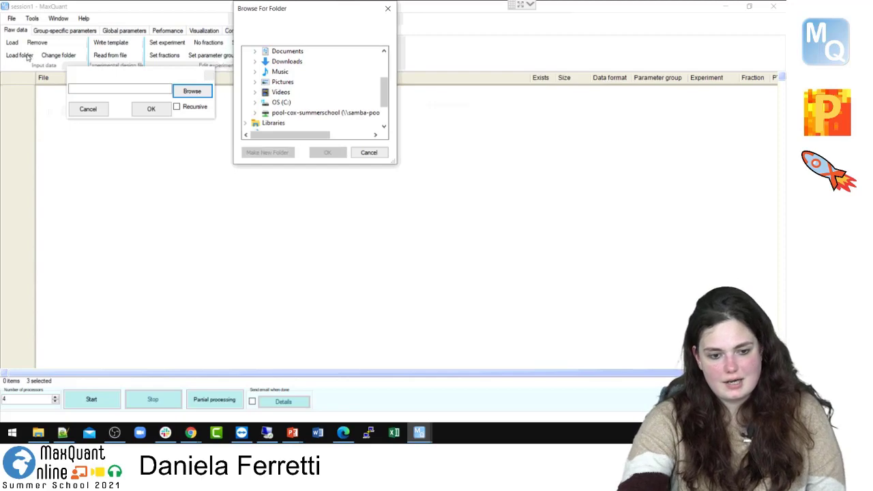
pyautogui.doubleClick(280, 102)
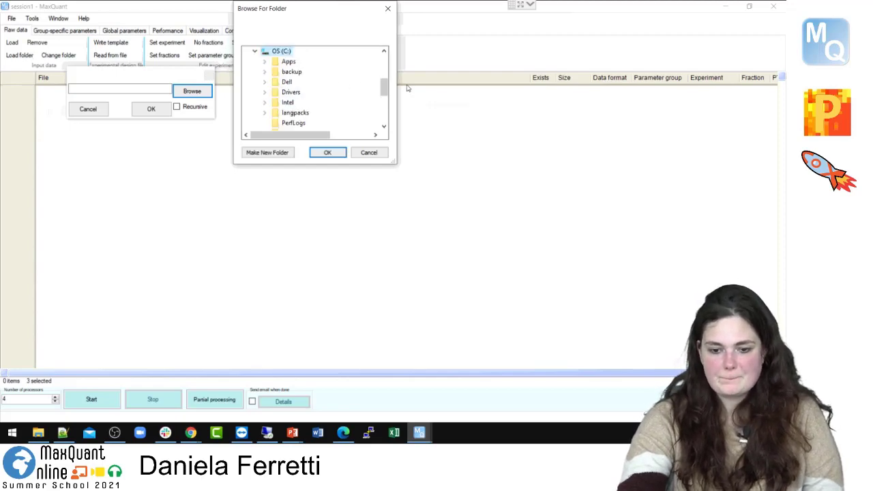
pyautogui.moveTo(383, 85); pyautogui.dragTo(385, 94)
pyautogui.doubleClick(297, 102)
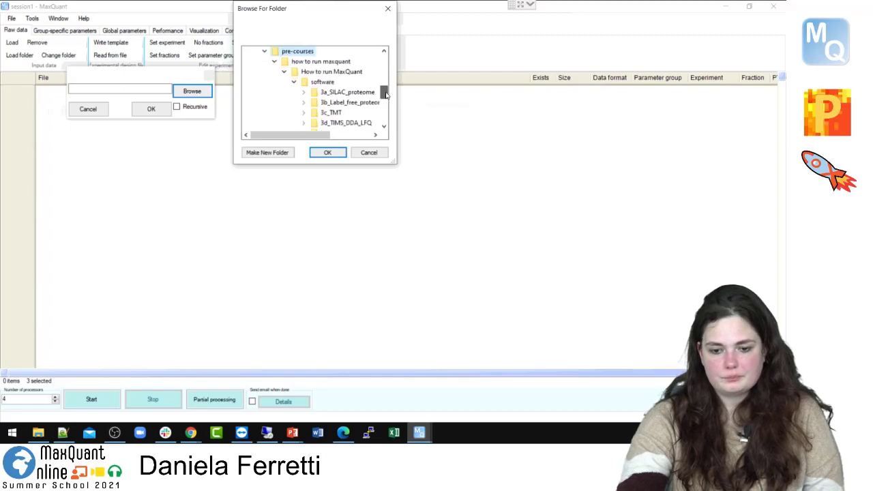
pyautogui.doubleClick(346, 123)
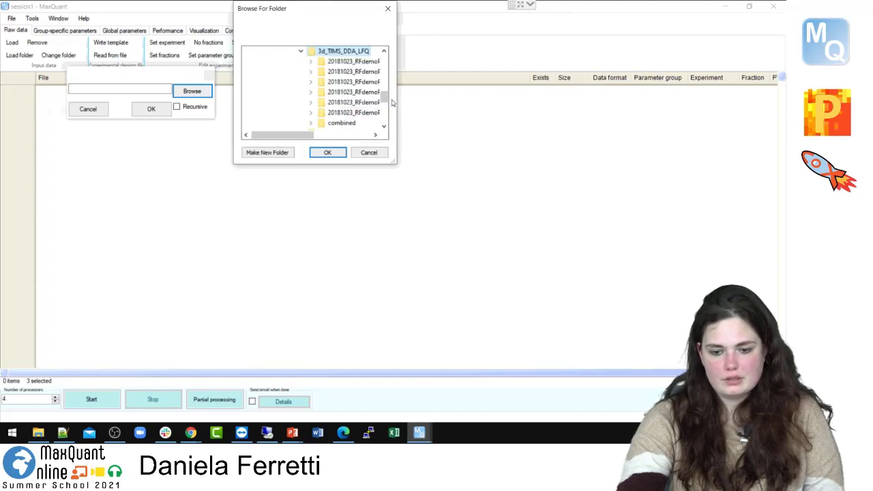
pyautogui.scroll(-1, 383, 100)
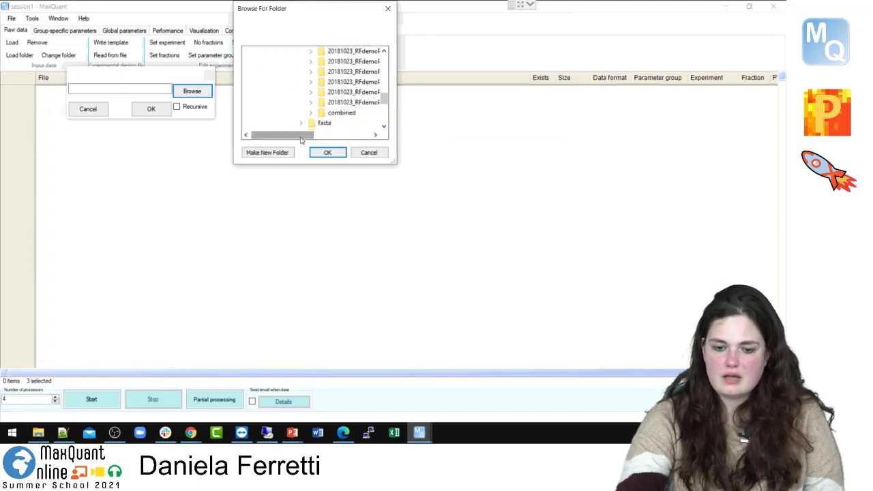
pyautogui.moveTo(301, 136); pyautogui.dragTo(329, 143)
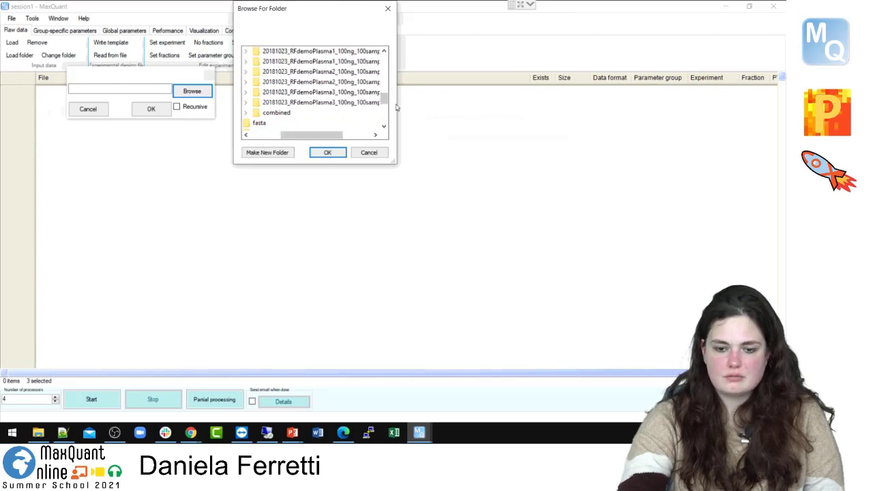
pyautogui.moveTo(385, 101); pyautogui.dragTo(385, 92)
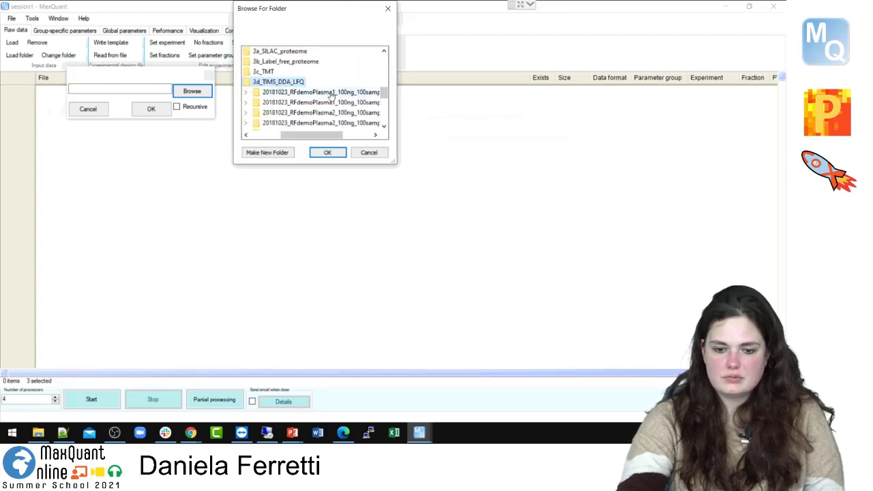
pyautogui.click(332, 156)
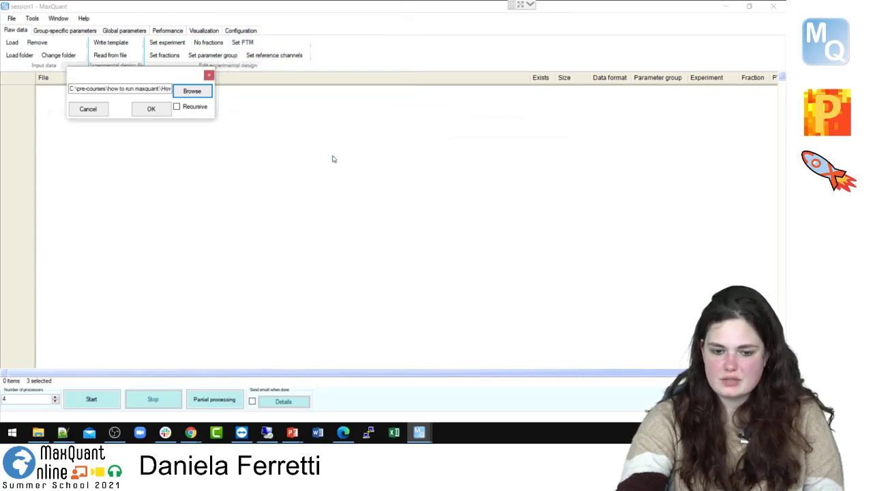
pyautogui.click(153, 110)
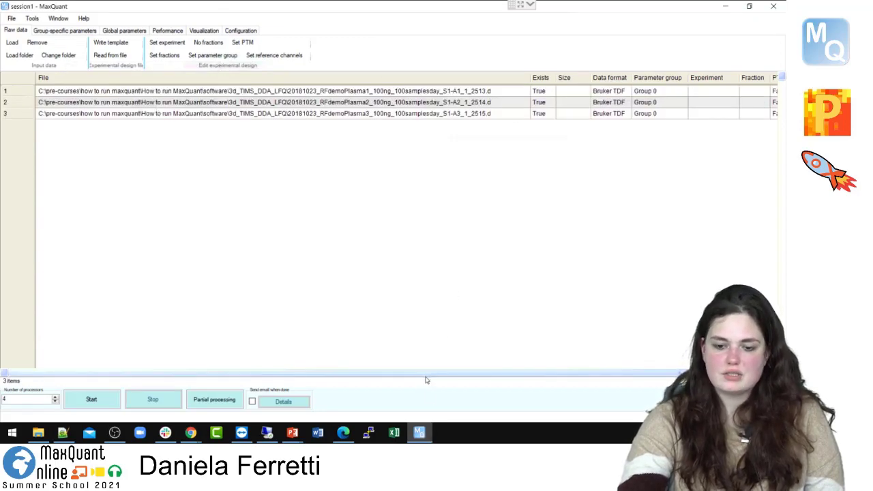
# - Narrow the File column of the raw data table until the columns through Reference channels fit in view
pyautogui.moveTo(425, 377); pyautogui.dragTo(380, 384)
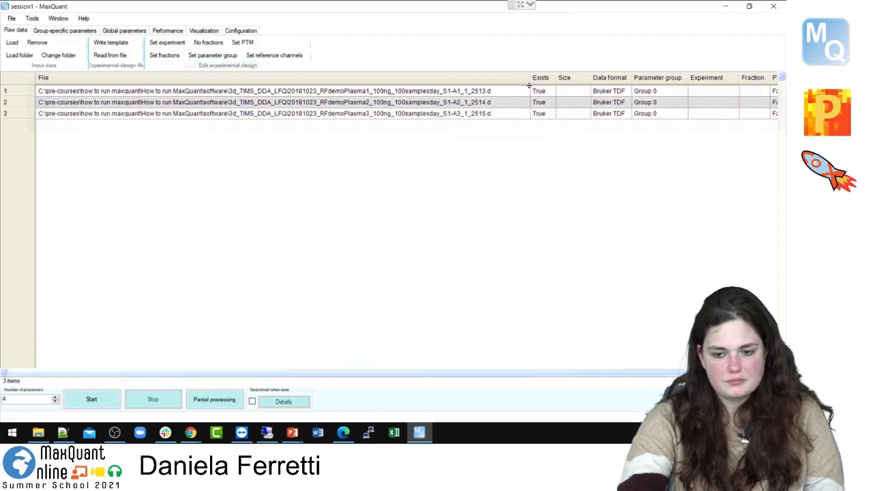
pyautogui.moveTo(525, 83); pyautogui.dragTo(522, 87)
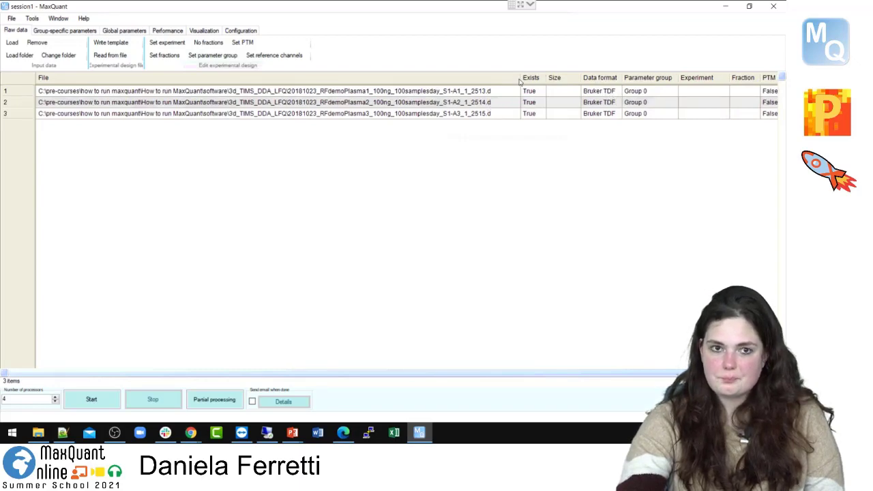
pyautogui.moveTo(520, 81); pyautogui.dragTo(394, 81)
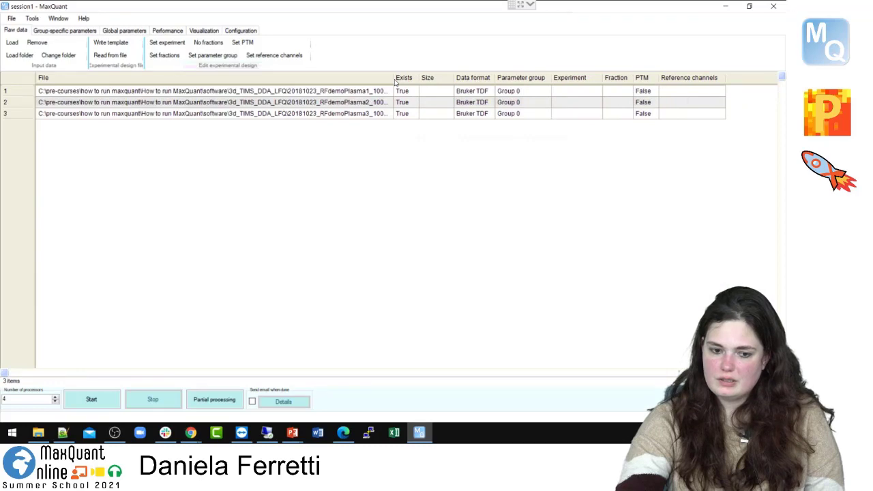
# - Assign experiments Set 1, Set 2 and Set 3 to the three Bruker raw files in order, and narrow the Experiment column
pyautogui.click(354, 93)
pyautogui.click(167, 42)
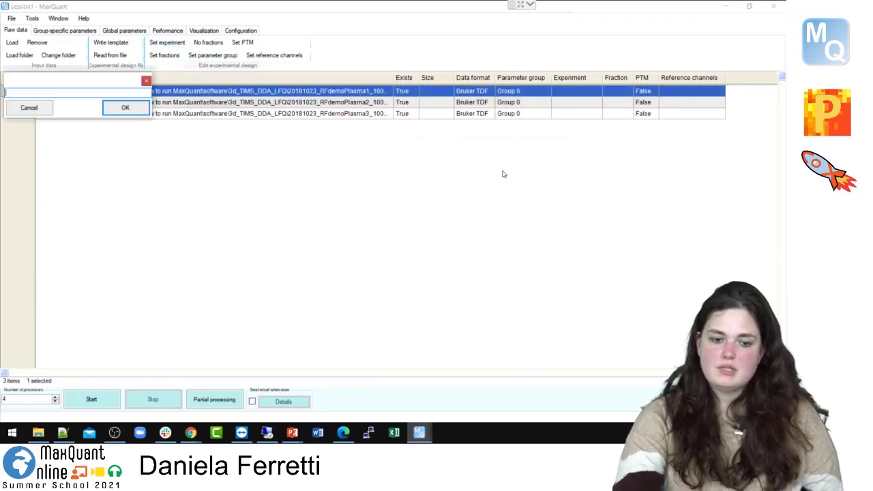
pyautogui.write('Se')
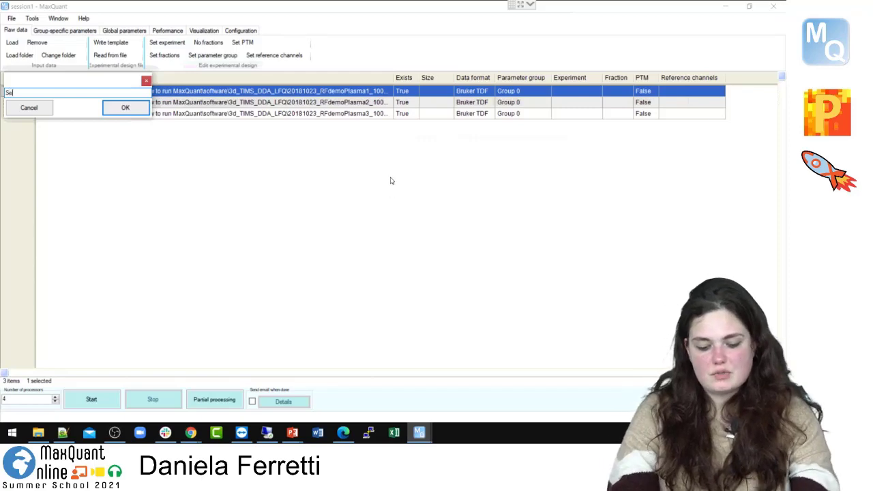
pyautogui.write('t 1')
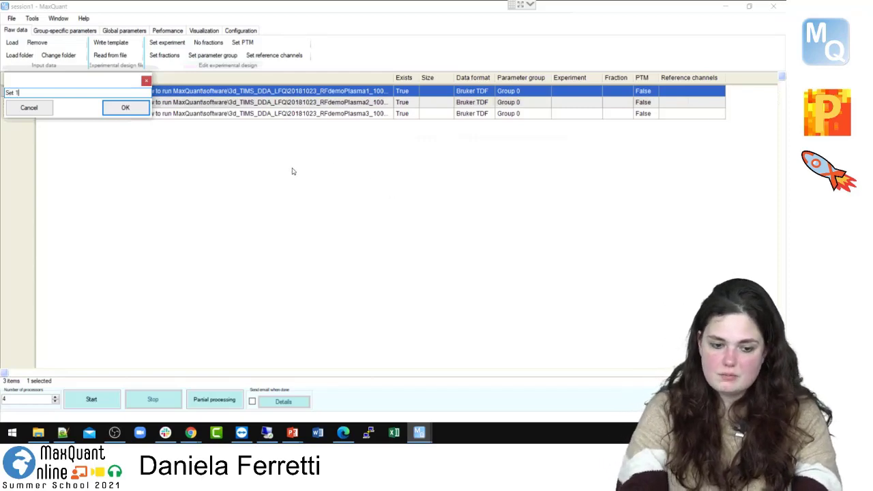
pyautogui.click(123, 107)
pyautogui.click(523, 113)
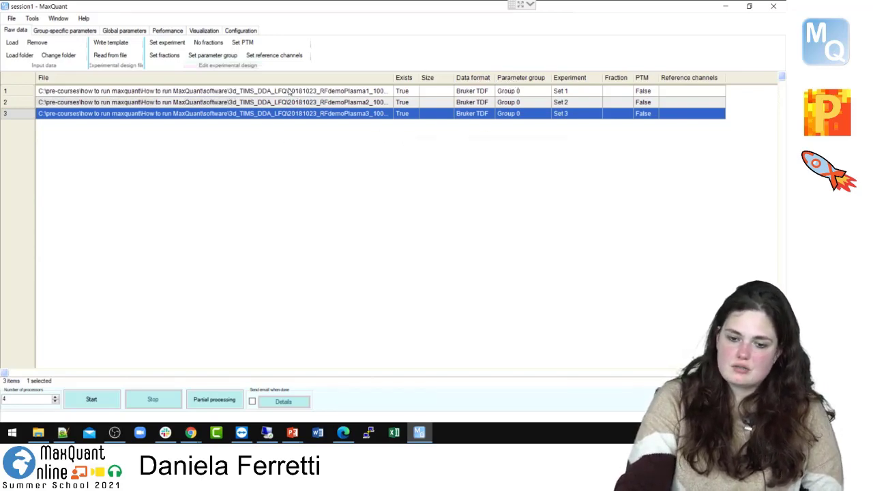
pyautogui.moveTo(602, 77); pyautogui.dragTo(588, 77)
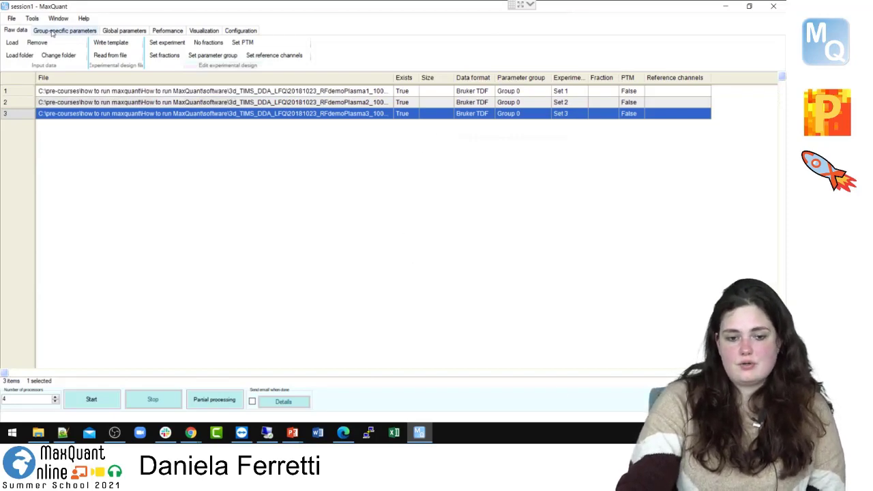
# - Select TIMS-DDA as the type for Group 0 in the group-specific parameters
pyautogui.click(50, 33)
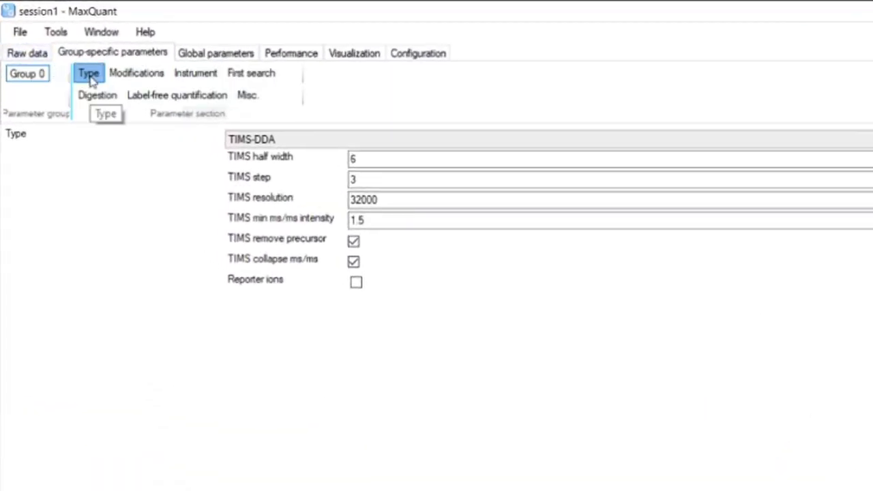
pyautogui.click(246, 143)
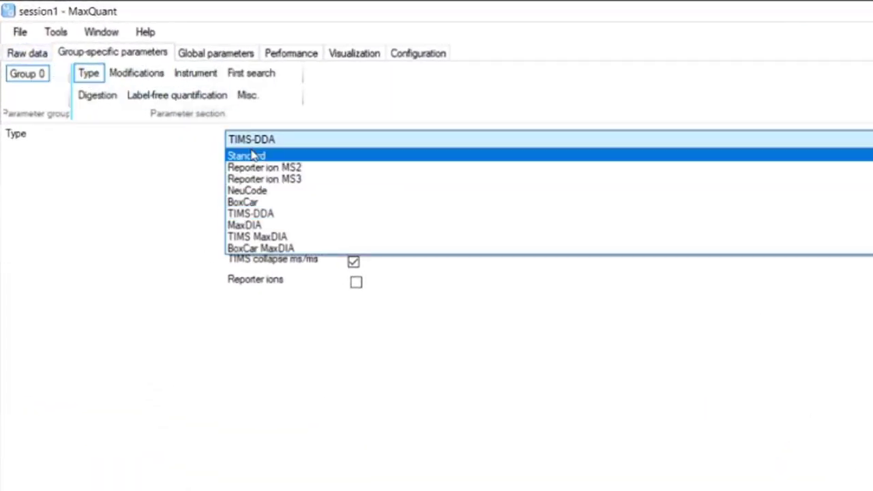
pyautogui.click(252, 214)
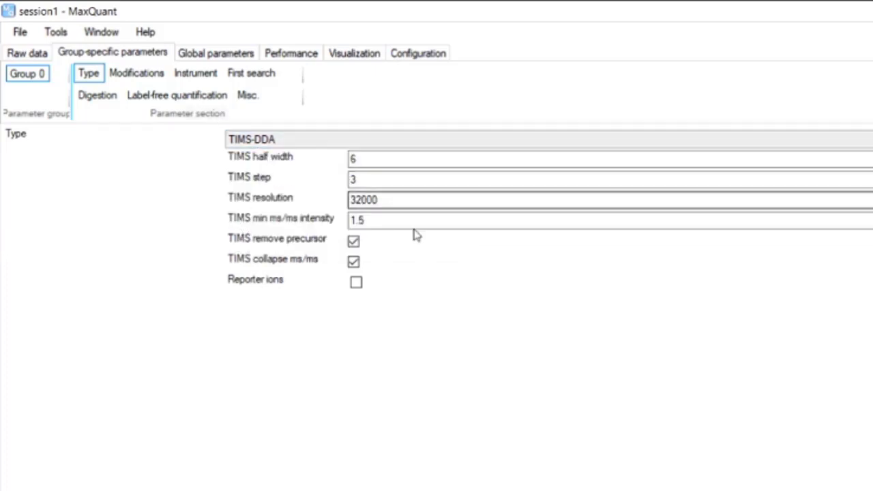
# - Check Group 0's modifications and set its label-free quantification to LFQ, returning to the type settings
pyautogui.click(133, 73)
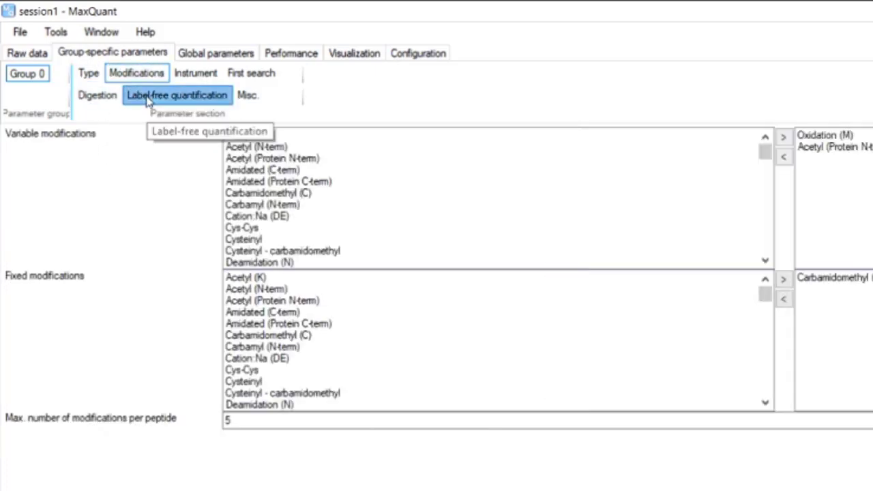
pyautogui.click(141, 94)
pyautogui.click(286, 141)
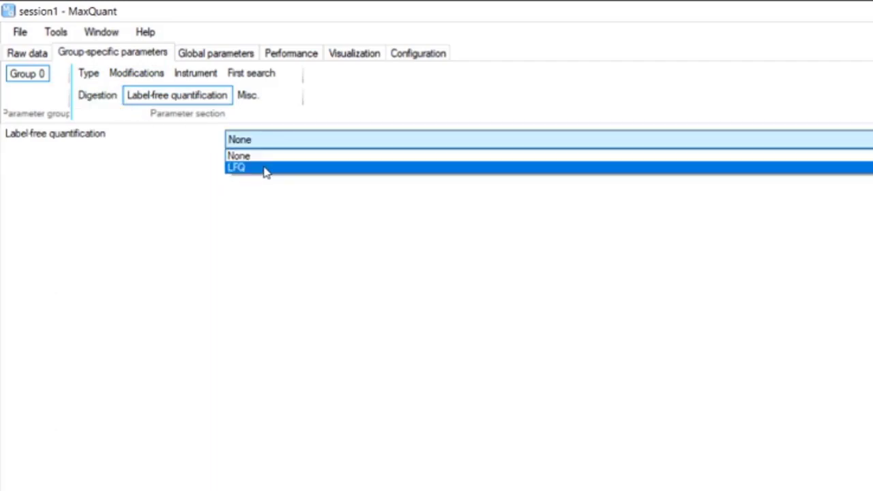
pyautogui.click(264, 169)
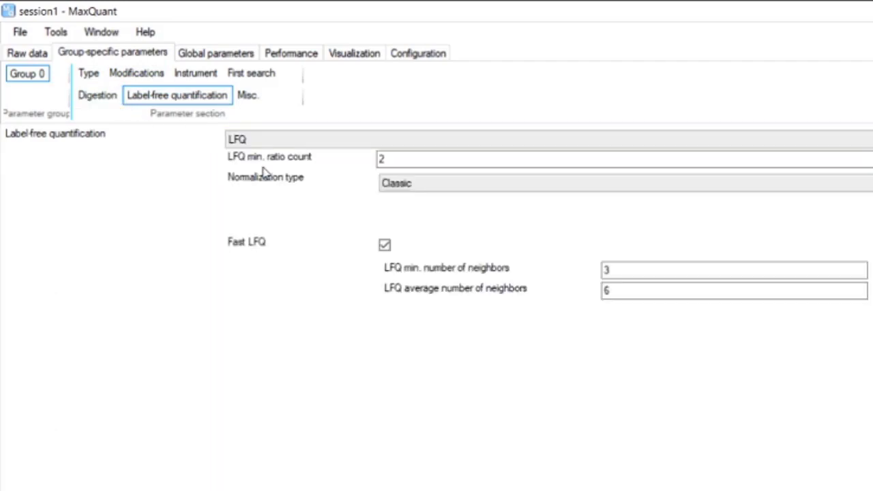
pyautogui.click(86, 76)
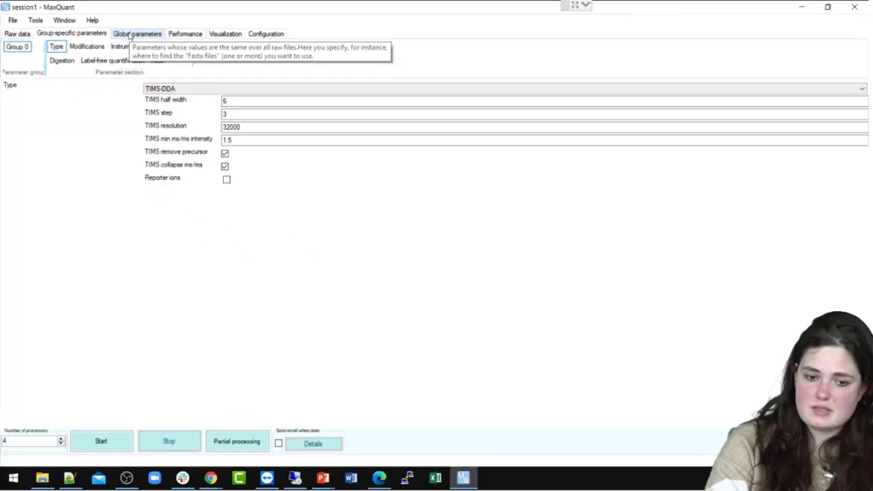
# - Add UP000005640_9606.fasta and UP000005640_9606_additional.fasta from the timsdda folder to the global sequences, and widen the FASTA file path column
pyautogui.click(204, 53)
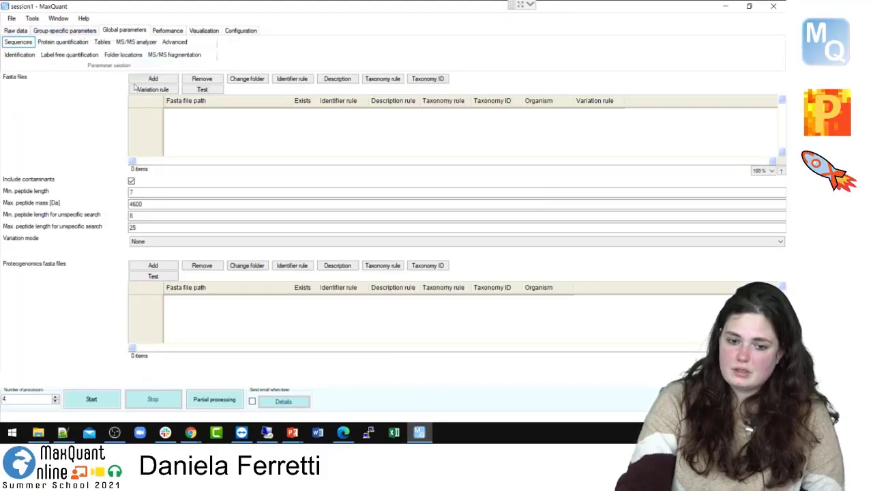
pyautogui.click(143, 80)
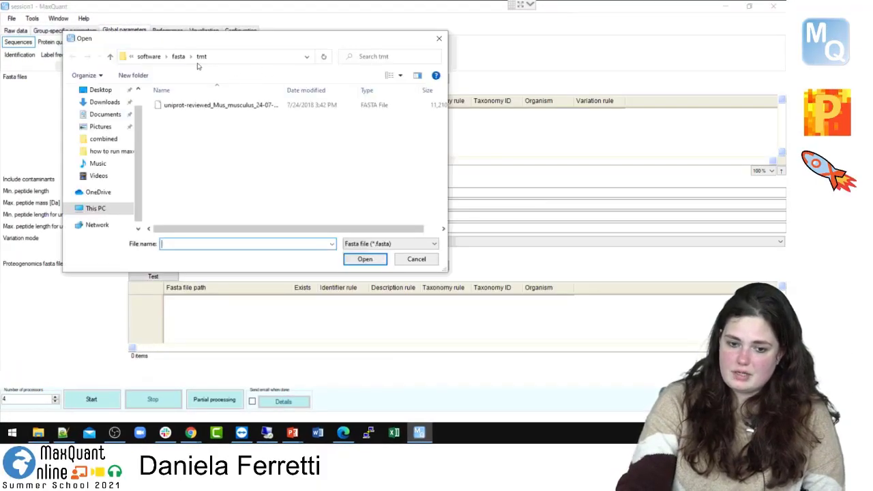
pyautogui.click(176, 60)
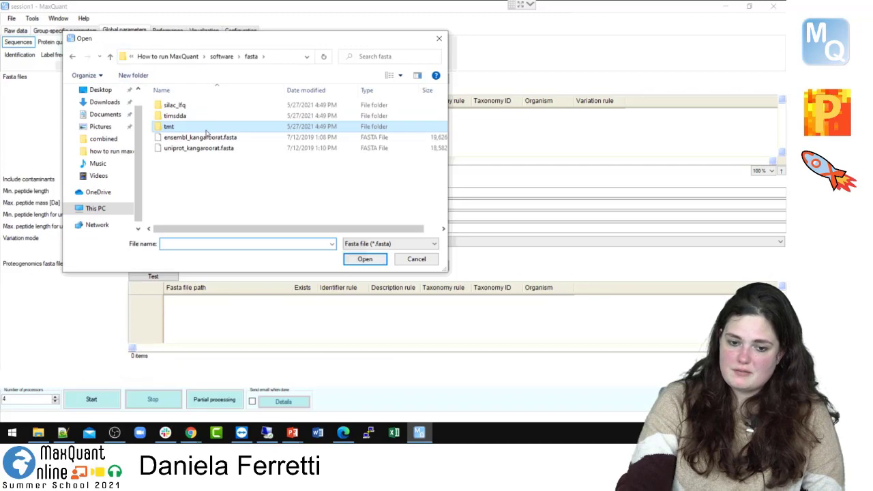
pyautogui.doubleClick(175, 117)
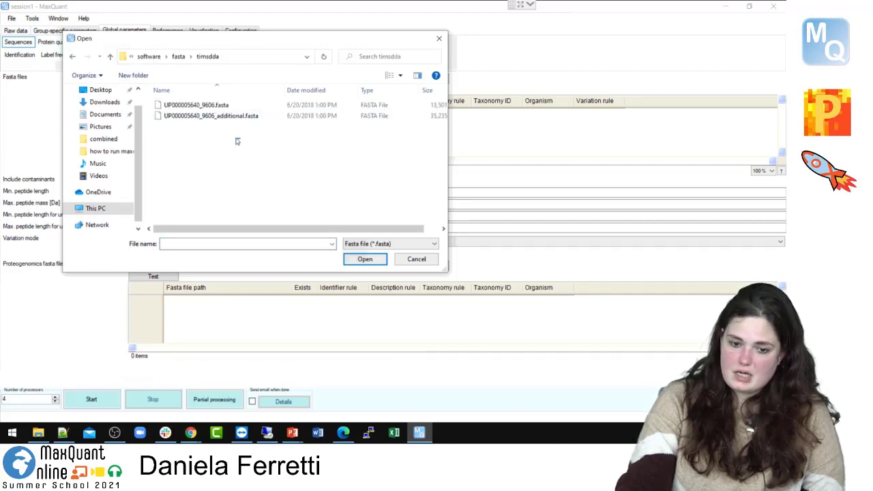
pyautogui.moveTo(240, 139); pyautogui.dragTo(198, 107)
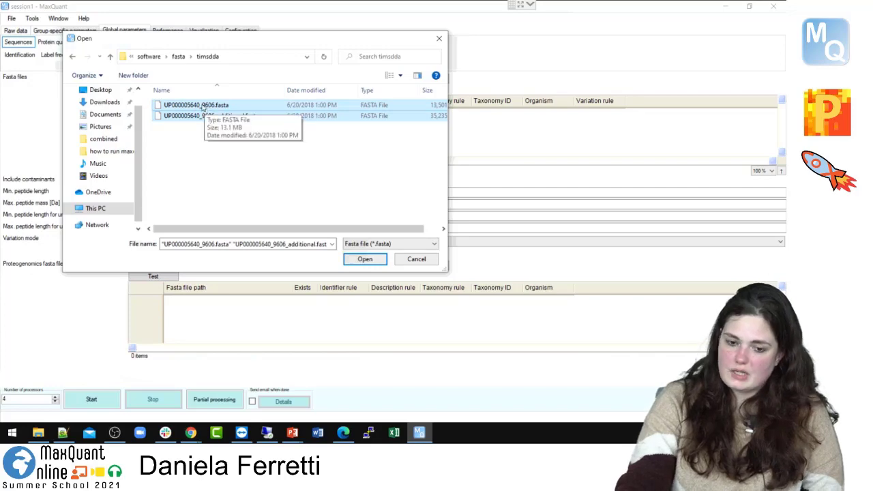
pyautogui.click(362, 260)
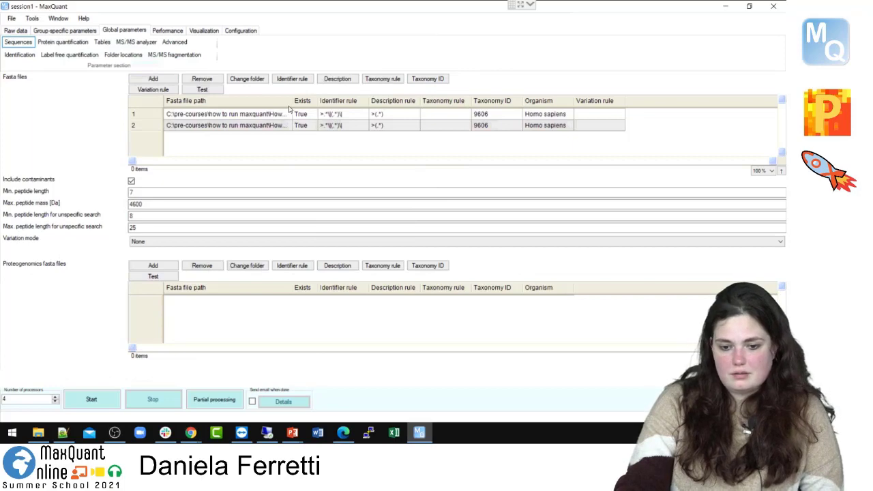
pyautogui.moveTo(292, 104); pyautogui.dragTo(355, 103)
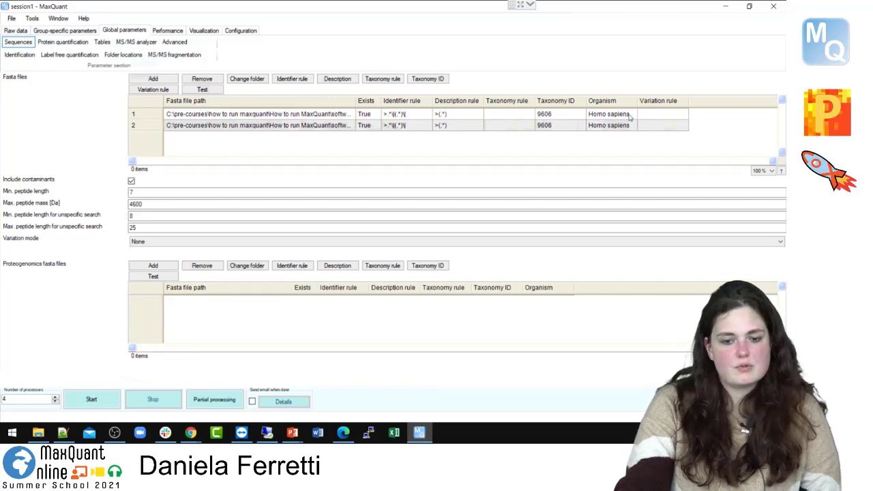
# - Review Group 0's modifications, instrument, first search, digestion and label-free quantification settings, along with the raw data list
pyautogui.click(88, 31)
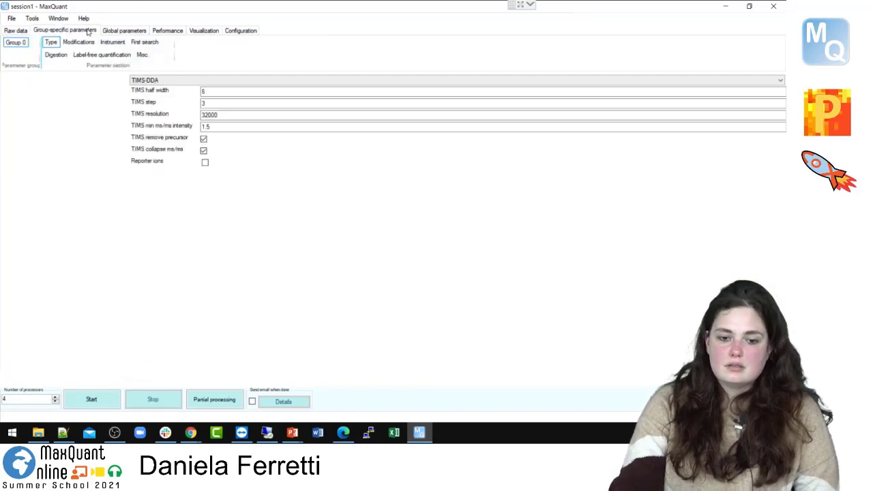
pyautogui.click(79, 43)
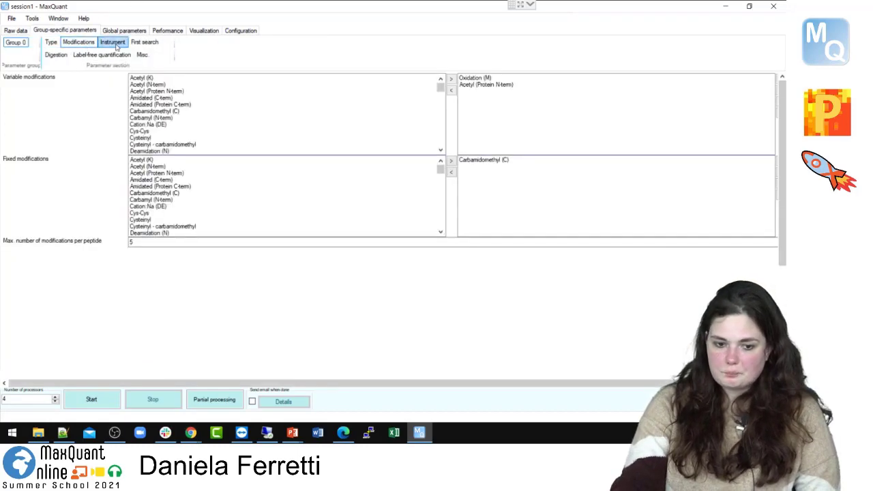
pyautogui.click(114, 43)
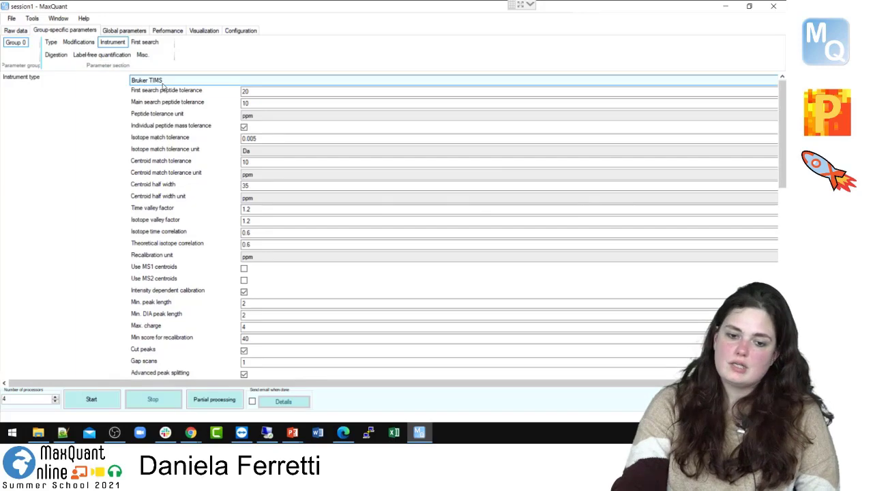
pyautogui.click(16, 31)
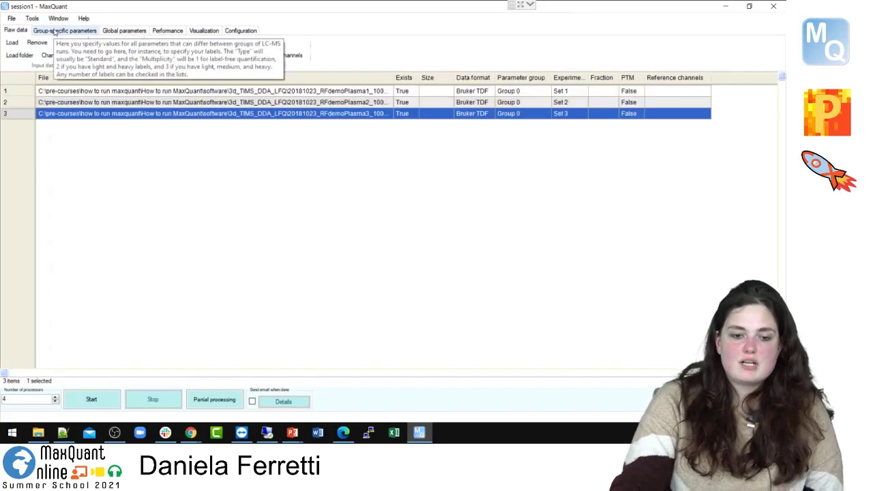
pyautogui.click(54, 32)
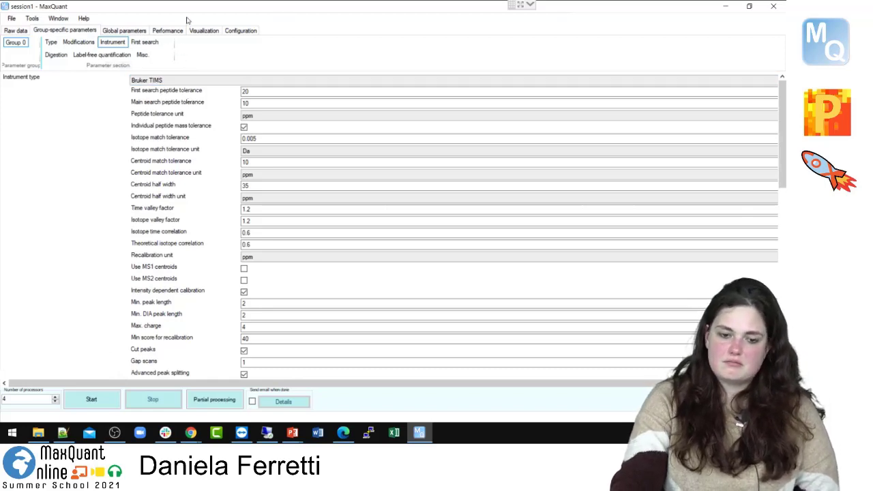
pyautogui.click(145, 42)
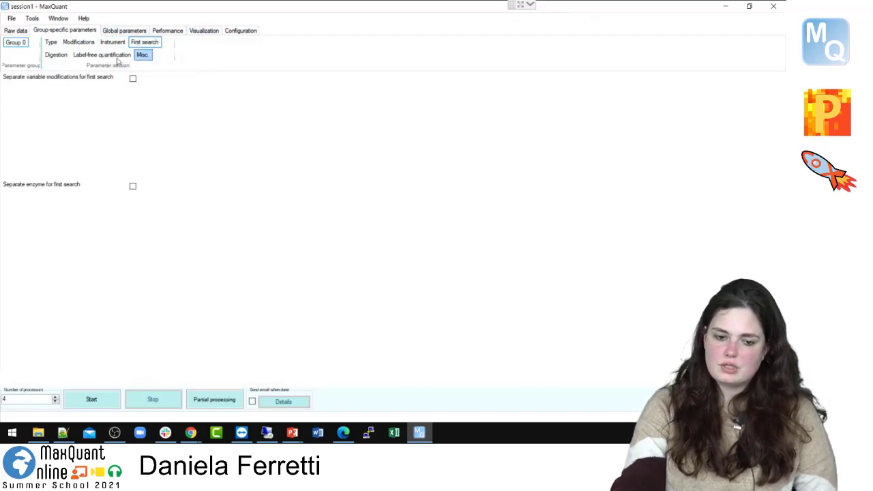
pyautogui.click(57, 55)
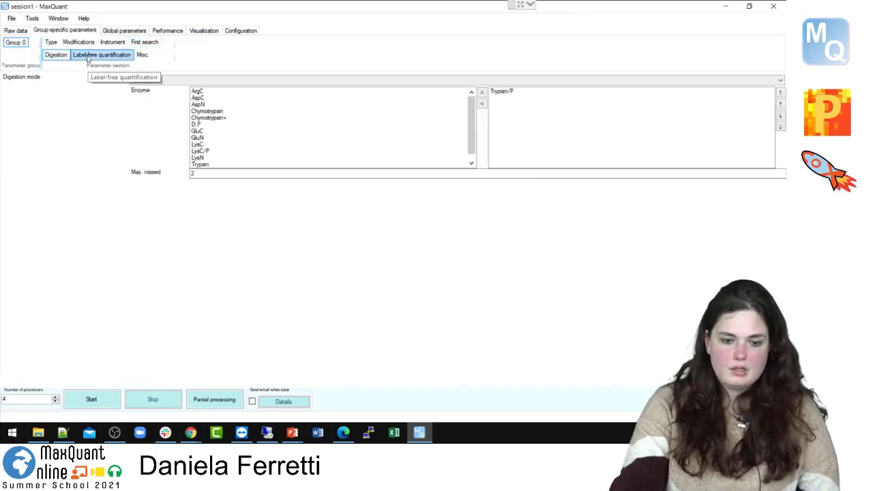
pyautogui.click(89, 57)
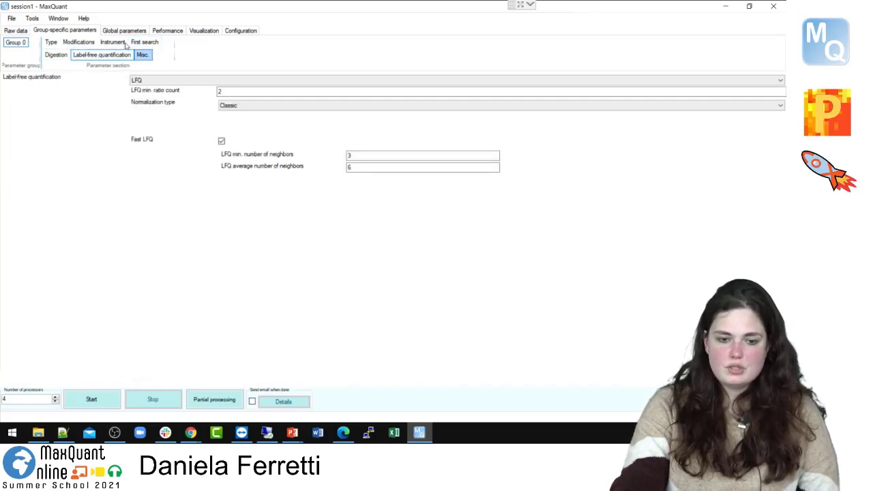
# - Review the global protein quantification and folder location settings, and start the TIMS DDA analysis from the raw data view
pyautogui.click(117, 31)
pyautogui.click(32, 56)
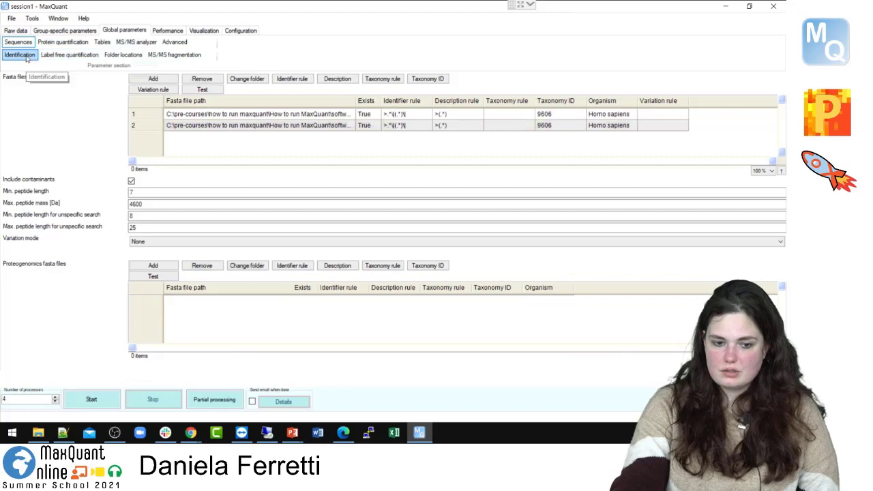
pyautogui.click(55, 55)
pyautogui.click(72, 43)
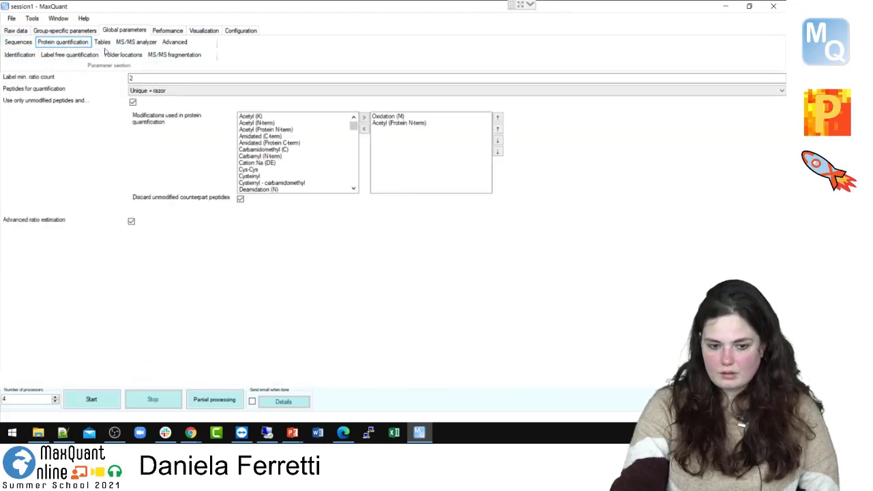
pyautogui.click(103, 42)
pyautogui.click(121, 54)
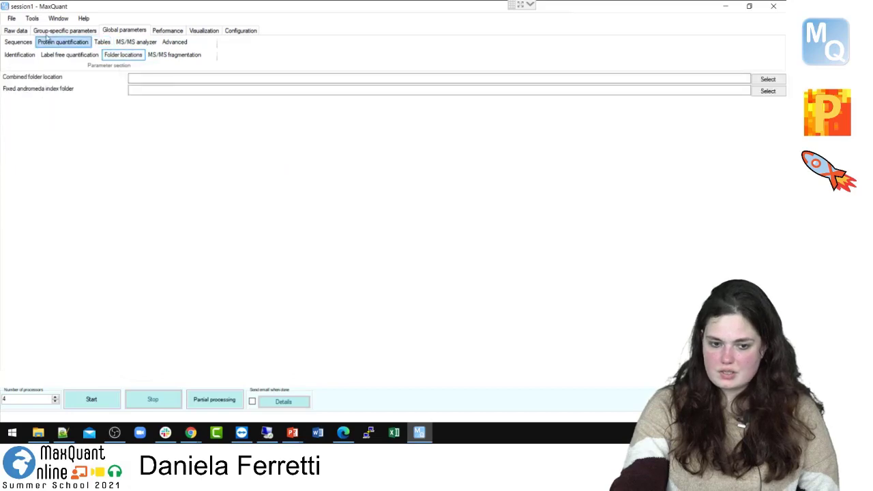
pyautogui.click(26, 31)
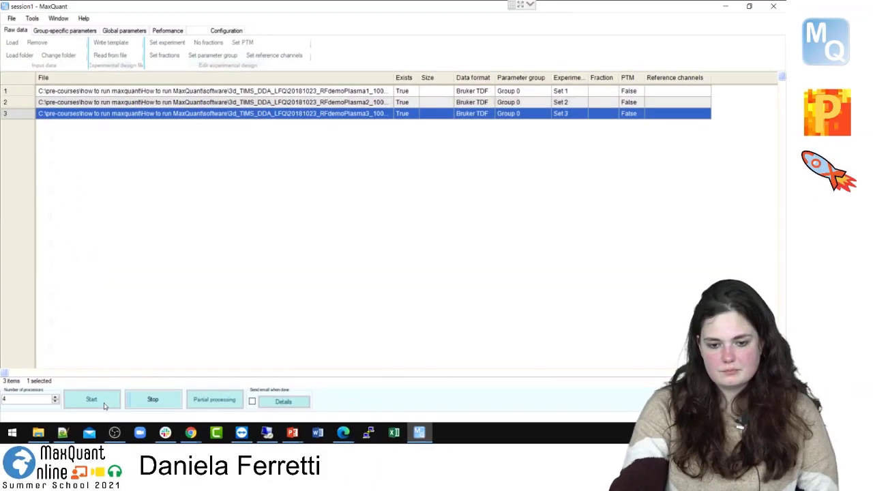
pyautogui.click(197, 332)
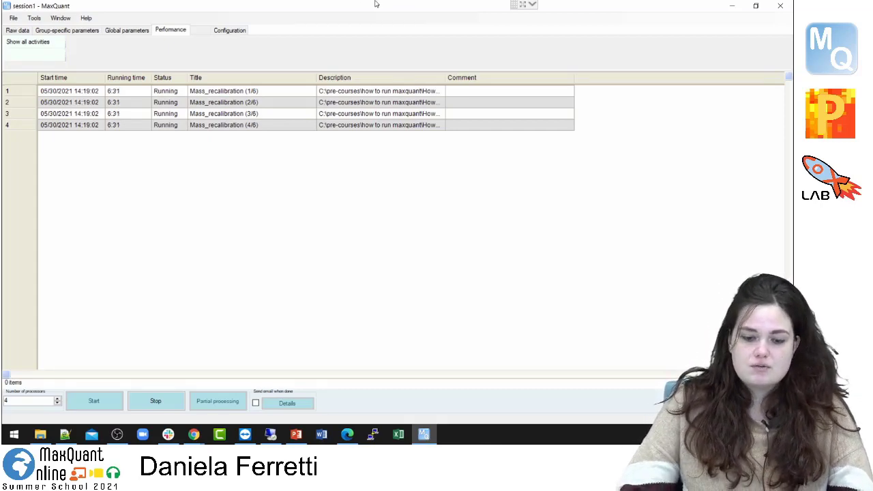
# - Stop the running calculations and close the MaxQuant session
pyautogui.click(162, 408)
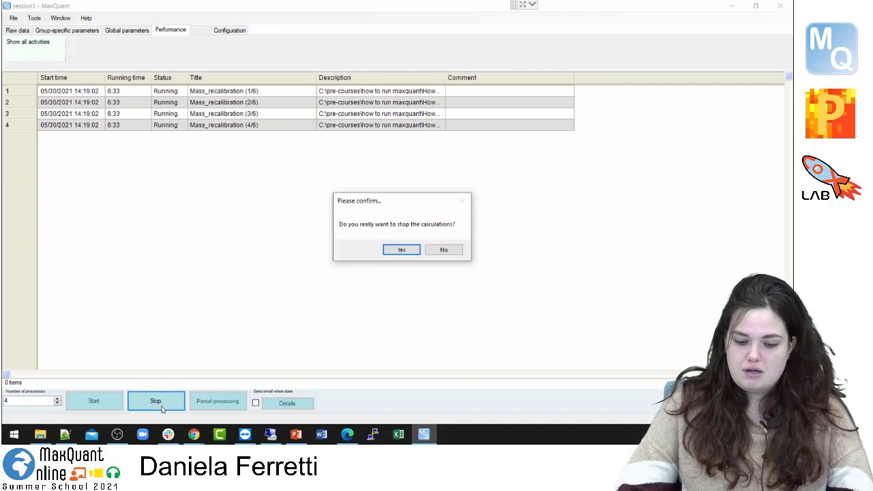
pyautogui.click(395, 250)
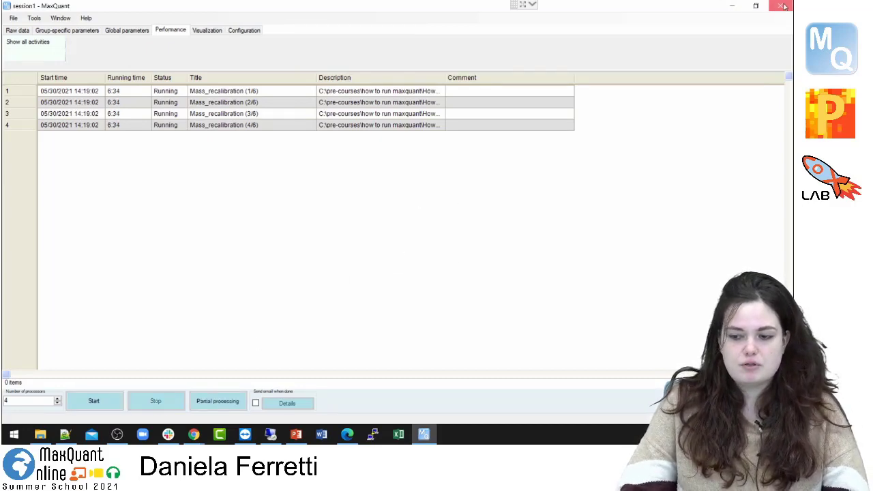
pyautogui.hotkey('alt', 'F4')
pyautogui.click(383, 249)
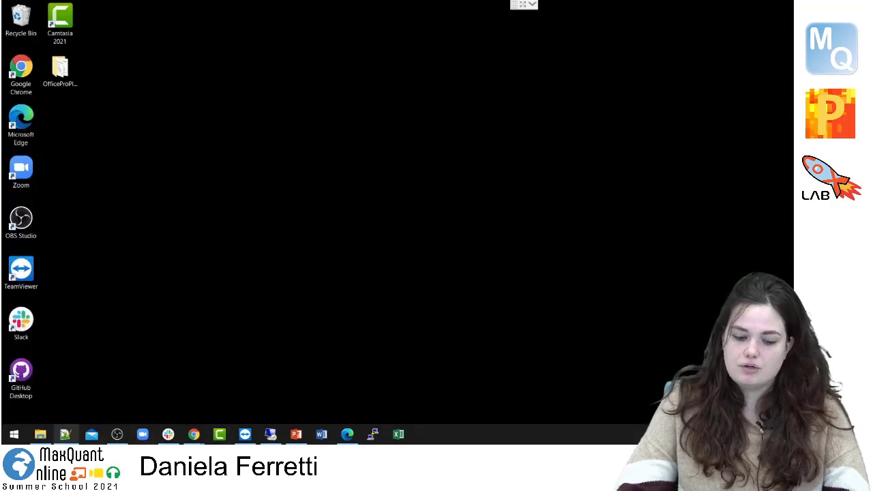
# - Switch to File Explorer, launch MaxQuant.exe from the MaxQuant_2.0.0.0 installation's MaxQuant folder, and maximize its window
pyautogui.click(40, 434)
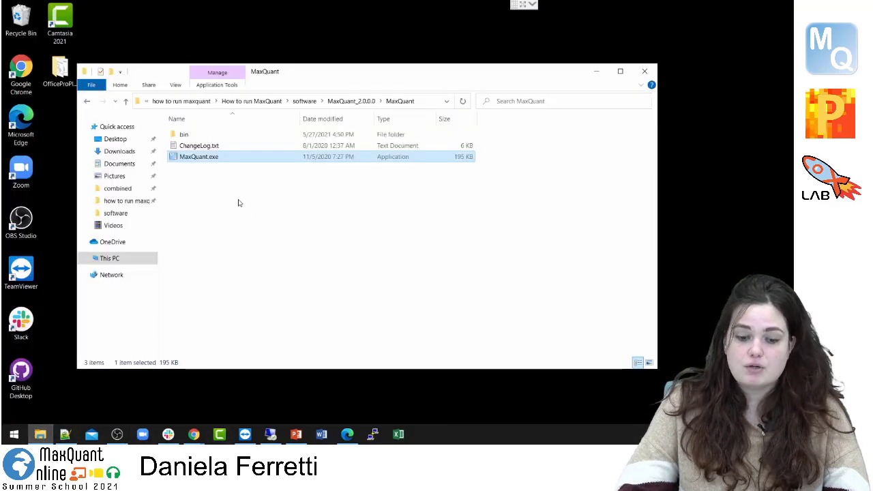
pyautogui.click(238, 203)
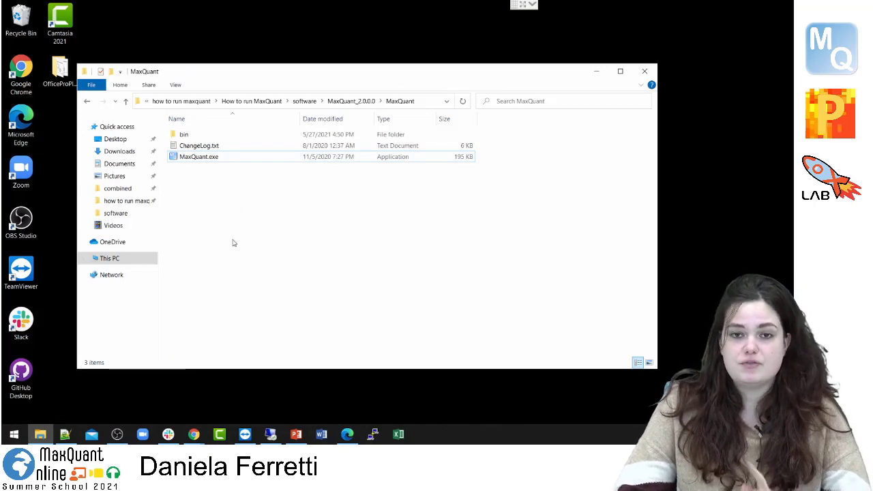
pyautogui.doubleClick(184, 159)
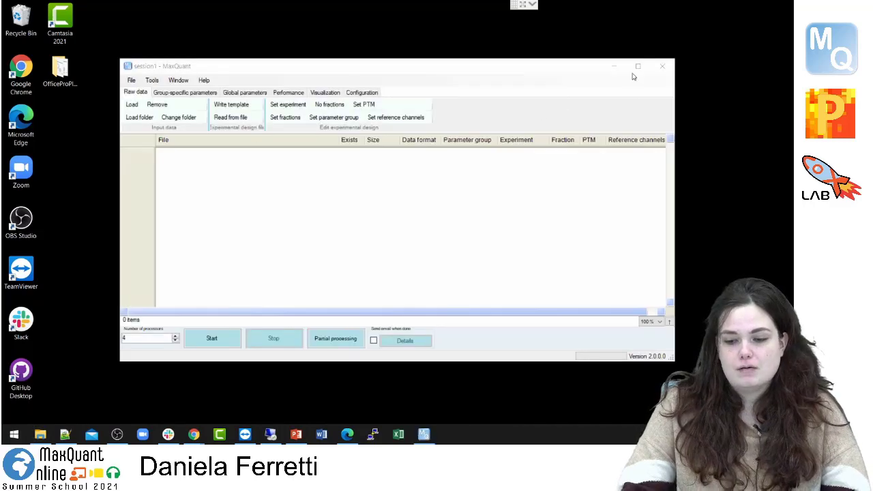
pyautogui.click(638, 66)
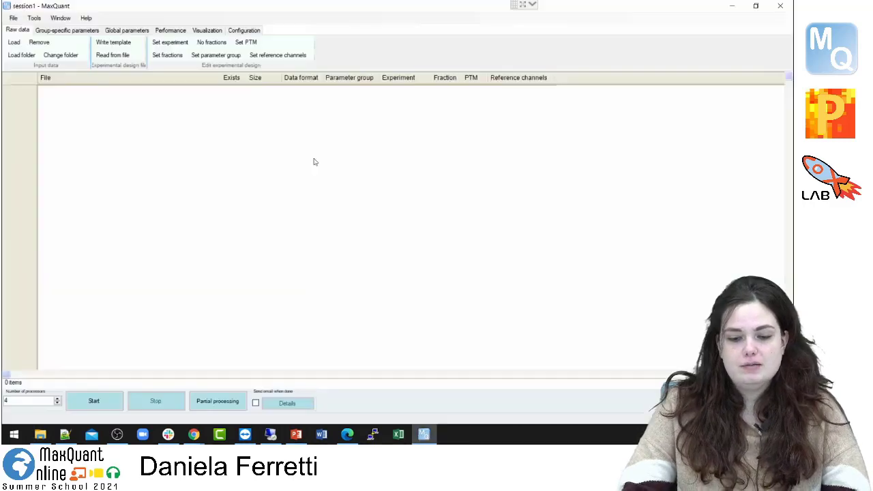
# - Load the saved parameter file mqpar.xml from the Partial Processing folder inside the software folder
pyautogui.click(13, 18)
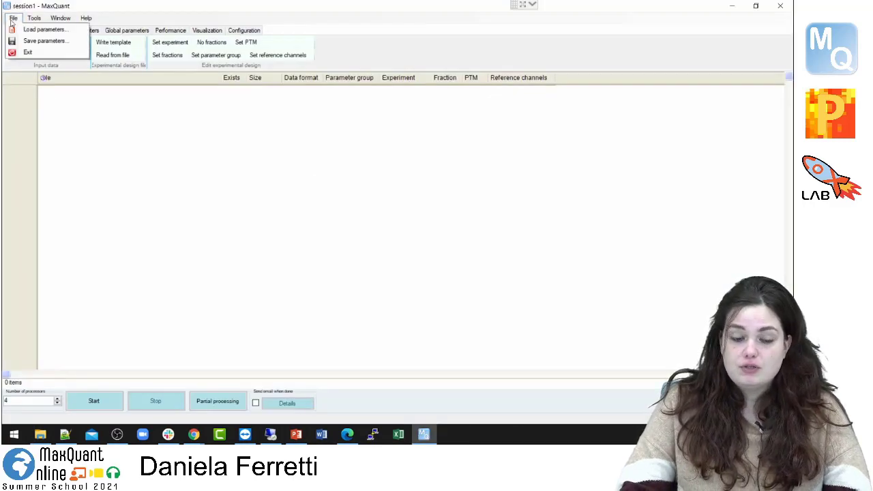
pyautogui.click(120, 5)
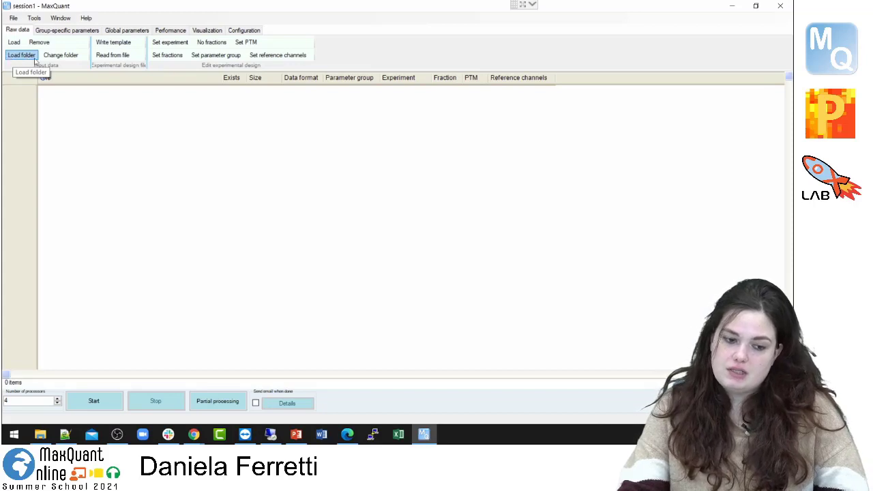
pyautogui.click(13, 19)
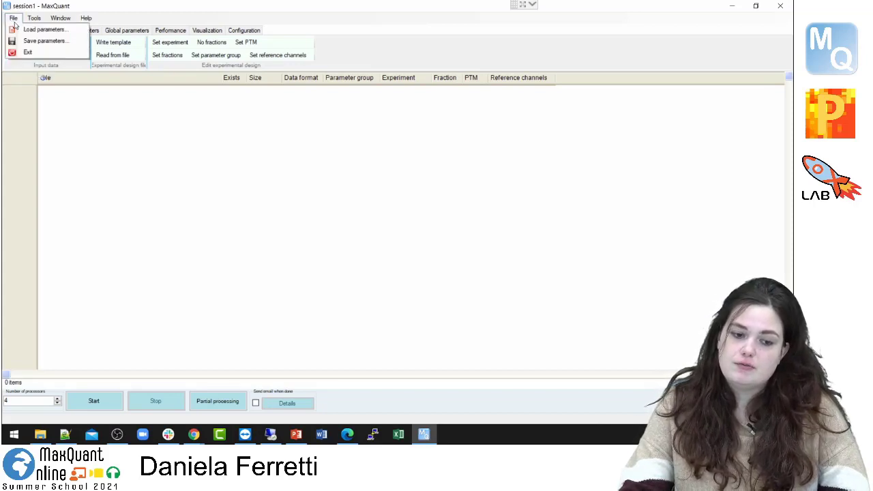
pyautogui.click(17, 30)
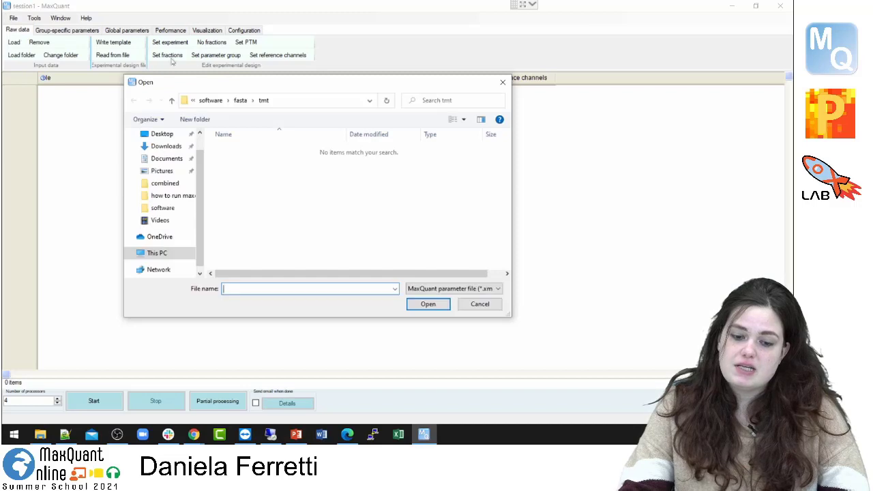
pyautogui.moveTo(275, 88); pyautogui.dragTo(245, 48)
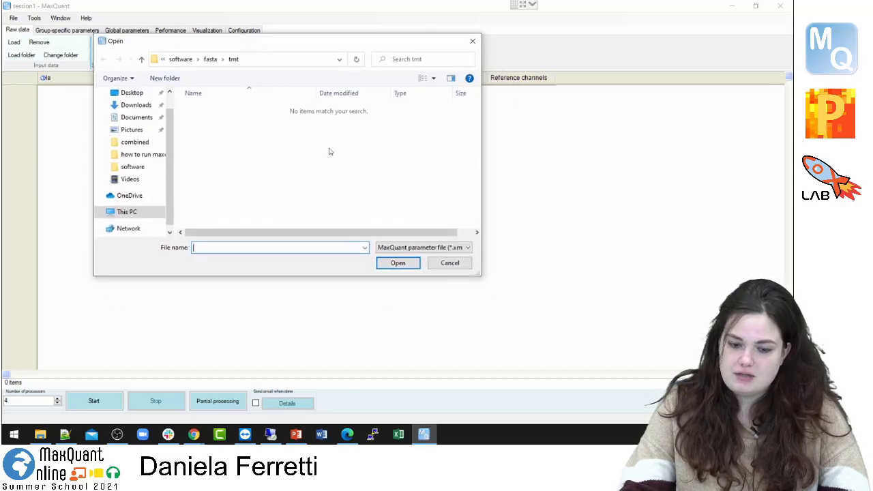
pyautogui.click(210, 59)
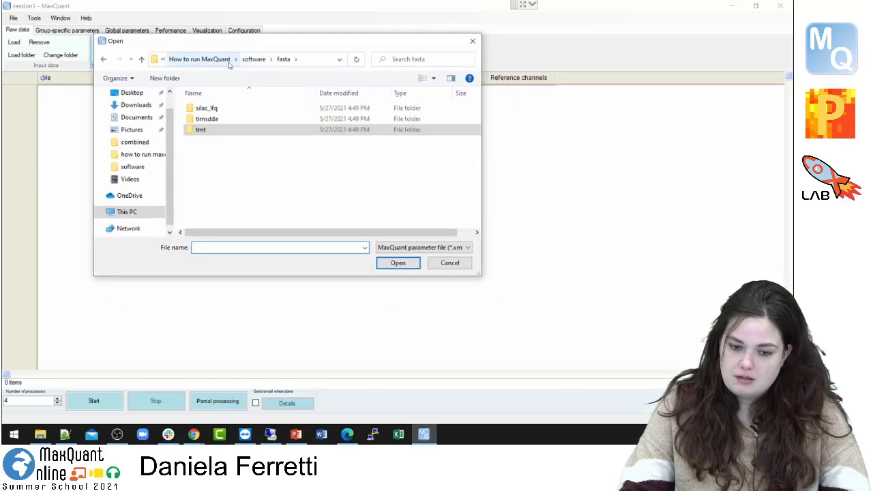
pyautogui.click(252, 59)
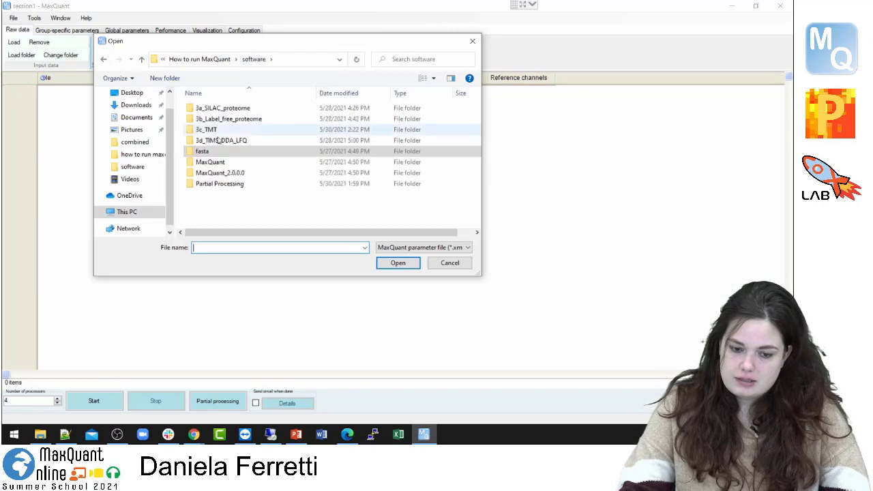
pyautogui.click(217, 186)
pyautogui.doubleClick(217, 185)
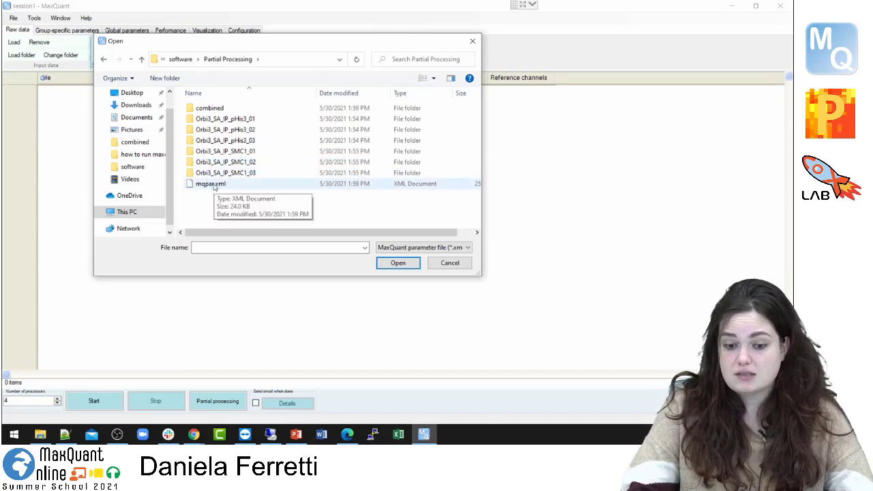
pyautogui.doubleClick(214, 184)
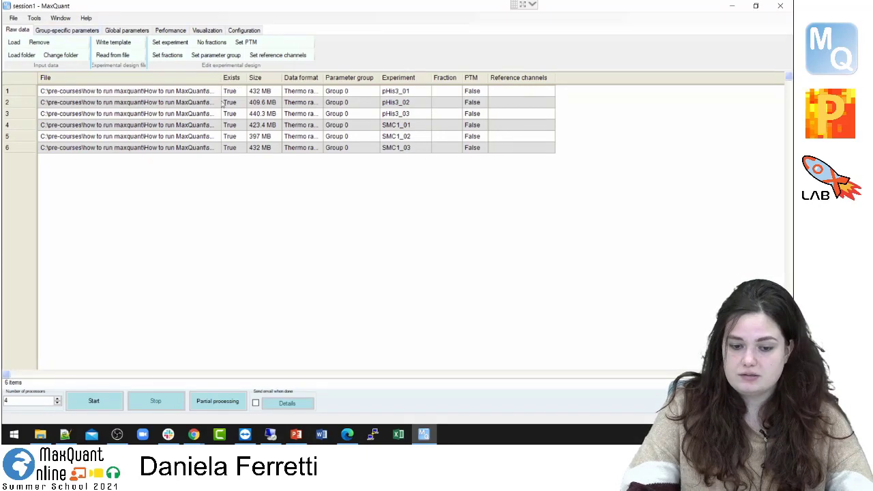
# - Check Group 0's type and multiplicity settings in the loaded parameters and return to the raw data list
pyautogui.click(59, 31)
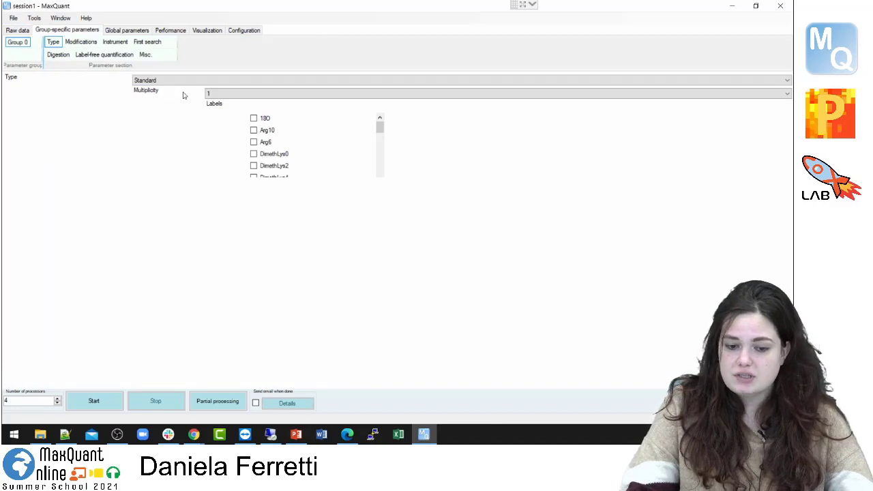
pyautogui.moveTo(157, 173)
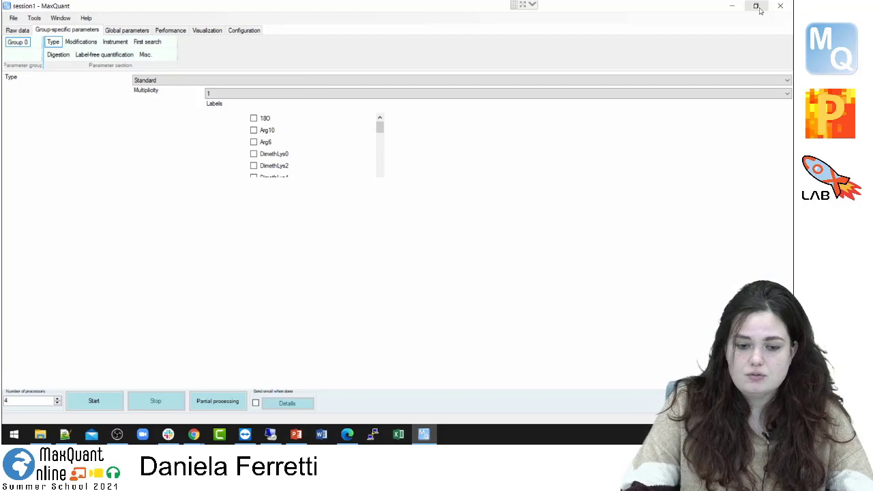
pyautogui.click(15, 31)
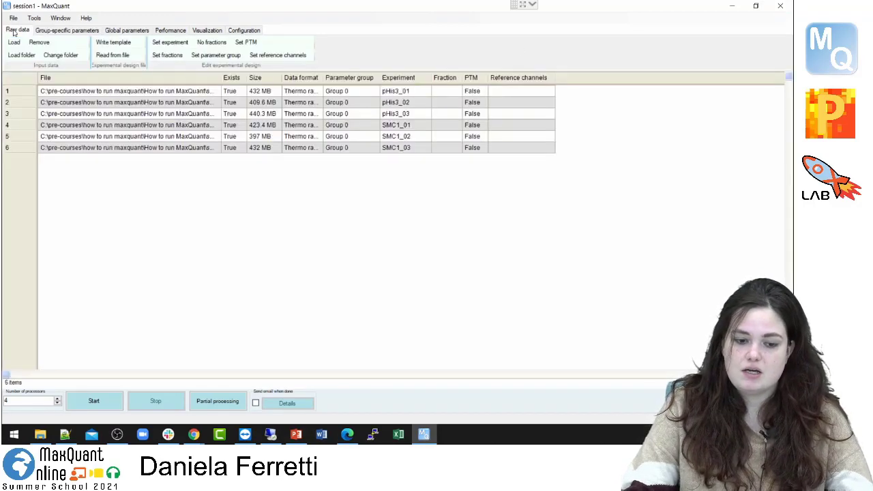
# - Shrink the MaxQuant window and, in File Explorer, open the proc folder inside Partial Processing's combined folder
pyautogui.click(755, 6)
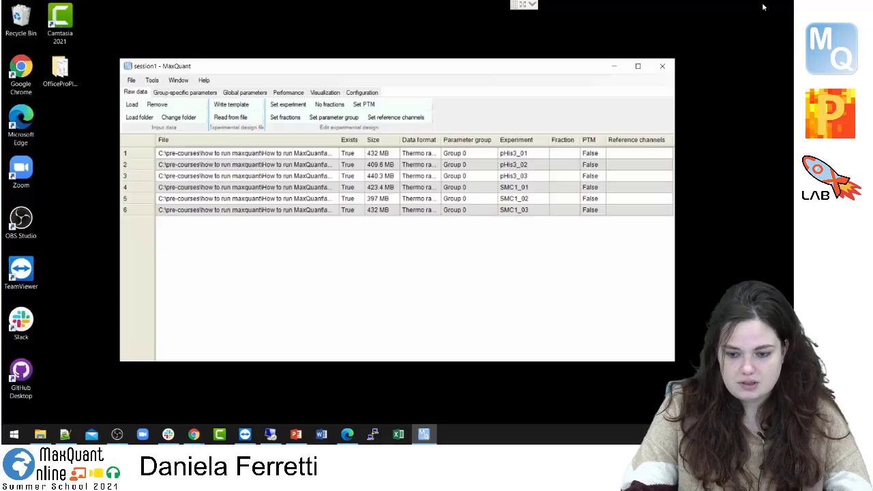
pyautogui.moveTo(403, 66); pyautogui.dragTo(457, 55)
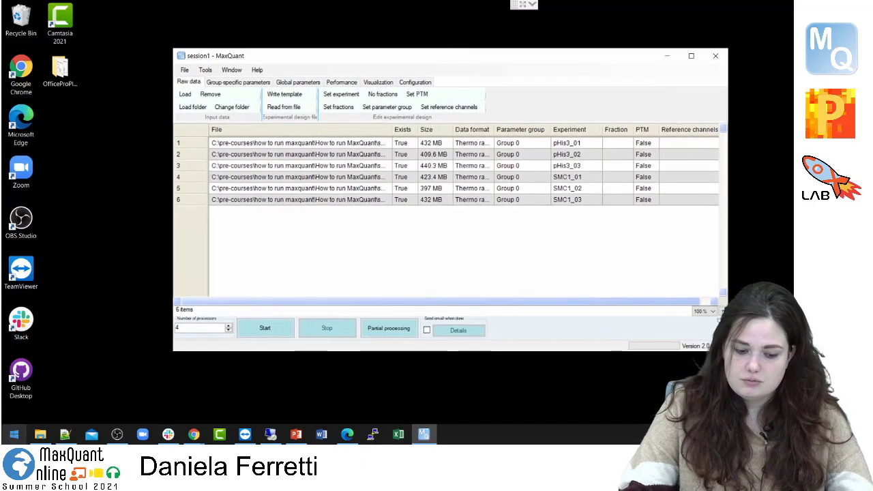
pyautogui.click(39, 435)
pyautogui.click(214, 207)
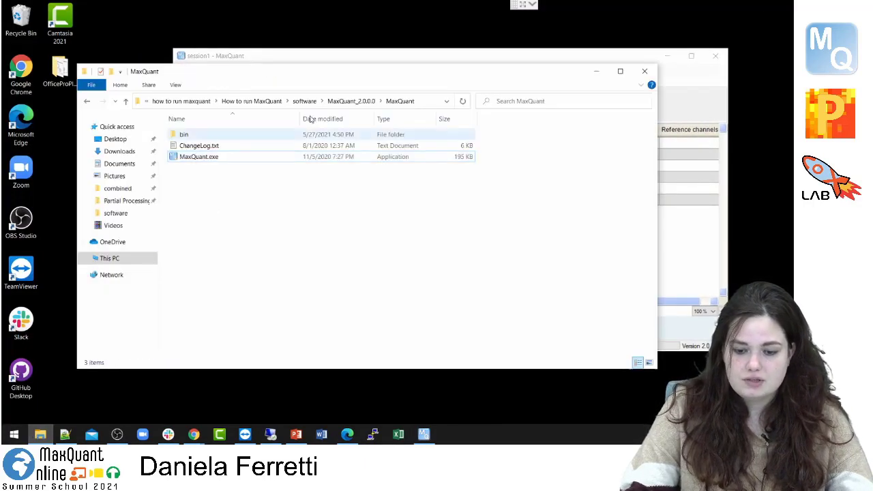
pyautogui.click(341, 102)
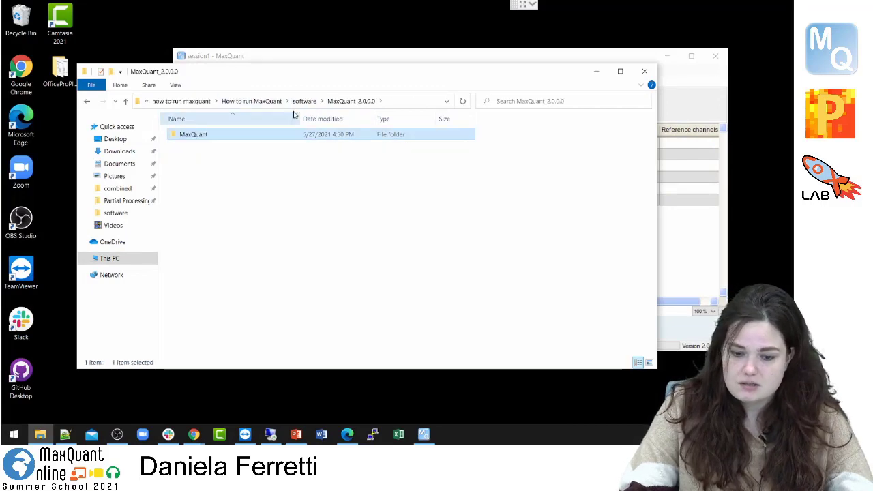
pyautogui.click(262, 101)
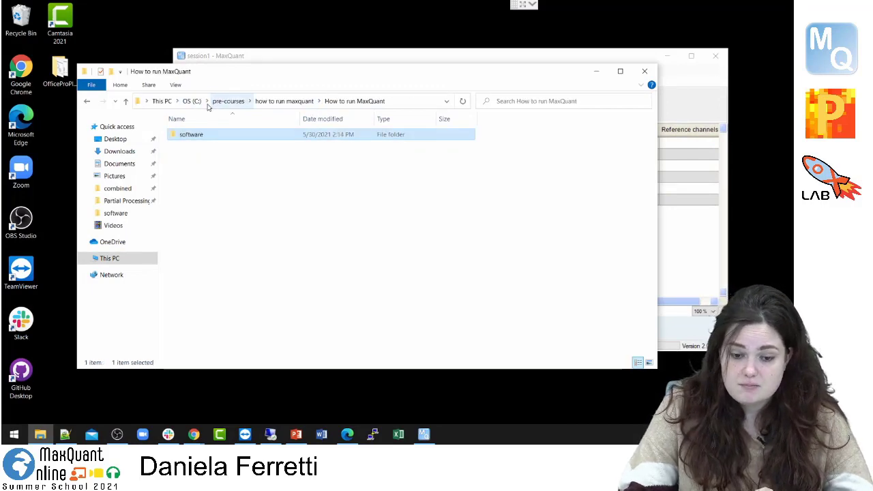
pyautogui.click(266, 101)
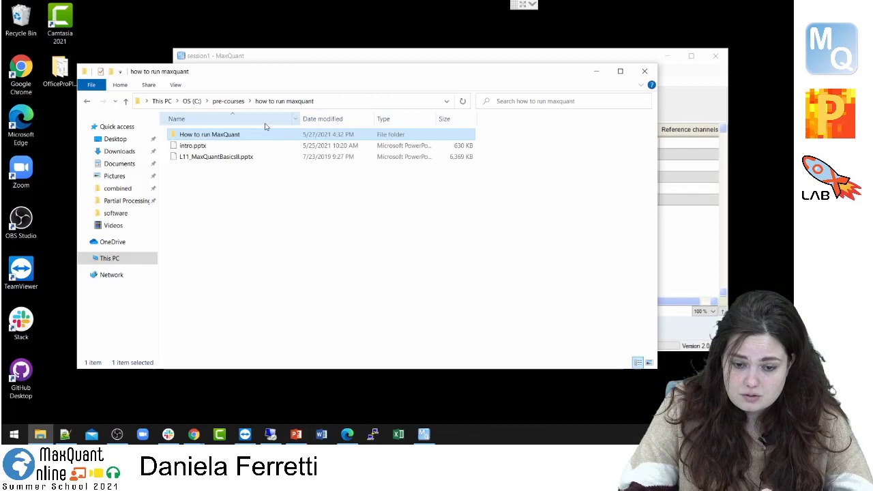
pyautogui.doubleClick(228, 134)
pyautogui.doubleClick(227, 136)
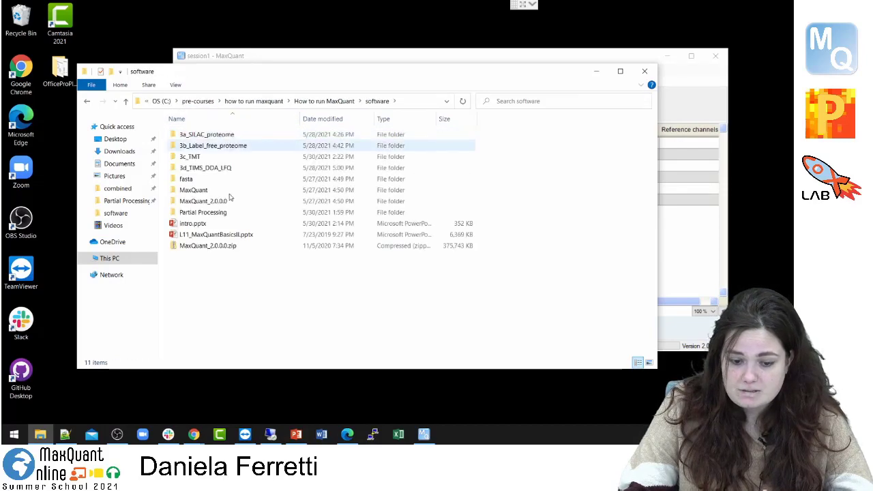
pyautogui.doubleClick(222, 212)
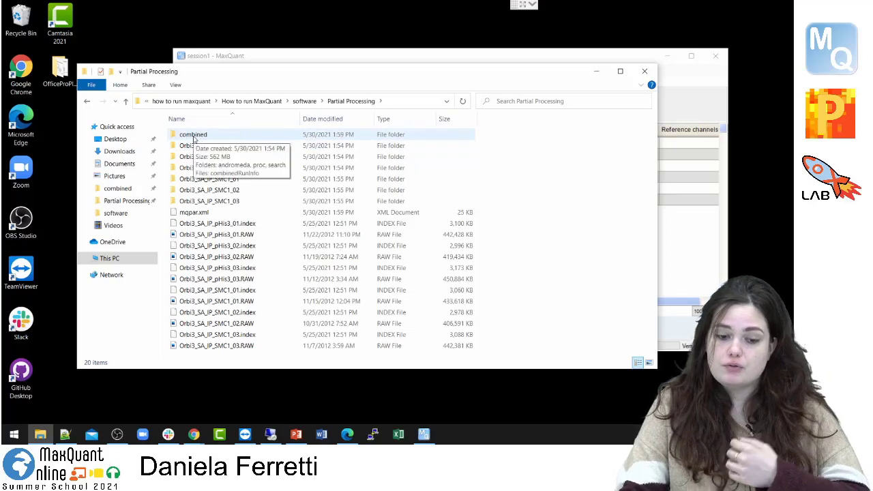
pyautogui.doubleClick(193, 136)
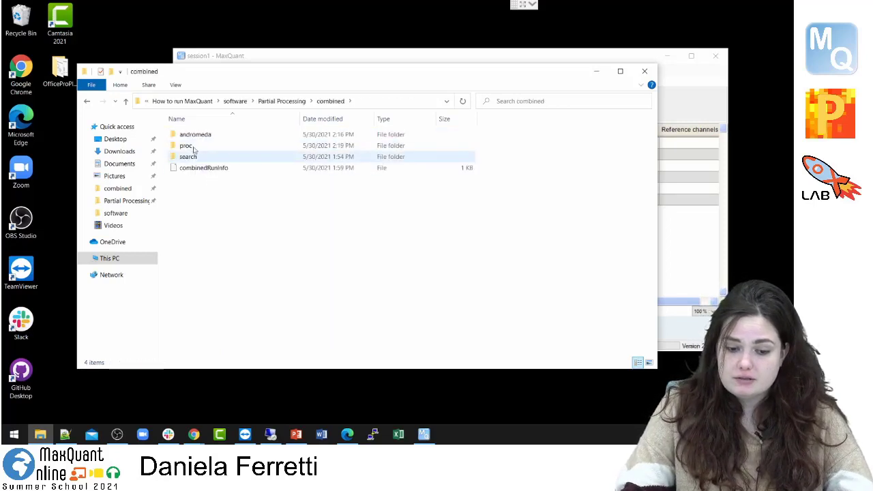
pyautogui.doubleClick(186, 147)
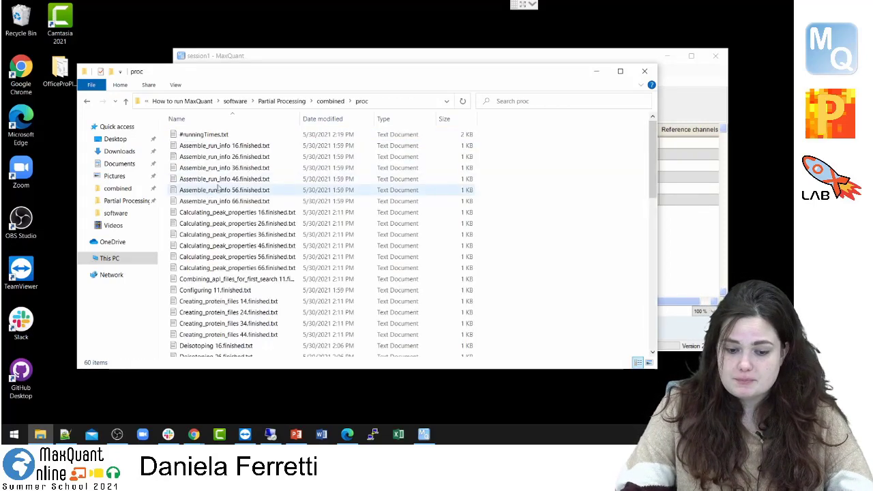
# - Maximize the proc folder window, sort its files by date modified with the newest first, and widen the name column to fit full file names
pyautogui.moveTo(321, 74); pyautogui.dragTo(275, 34)
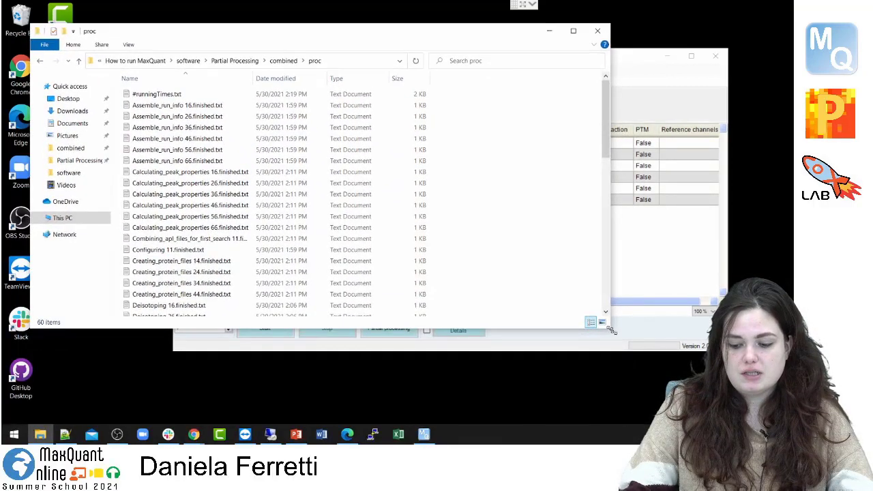
pyautogui.moveTo(611, 330); pyautogui.dragTo(664, 360)
pyautogui.click(685, 109)
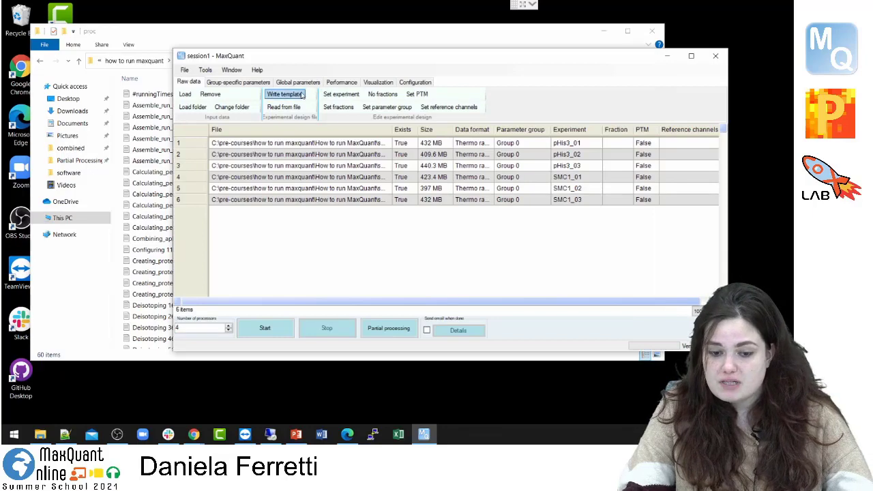
pyautogui.click(295, 48)
pyautogui.click(629, 30)
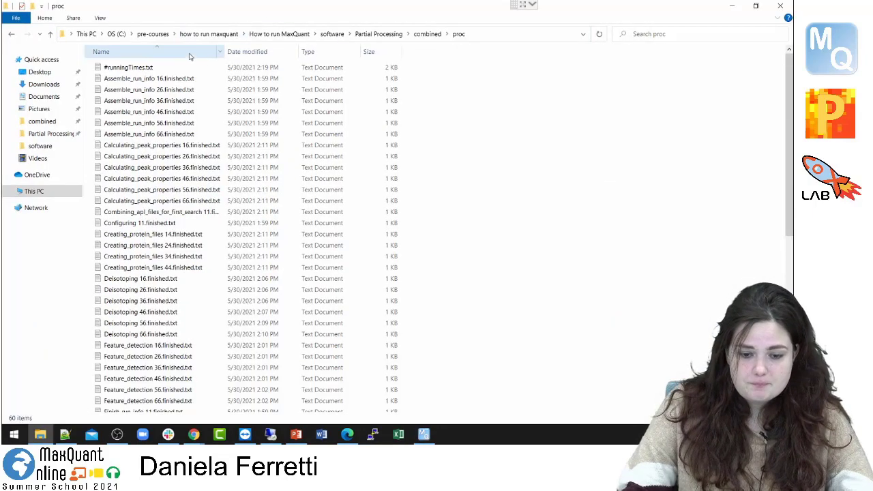
pyautogui.click(249, 52)
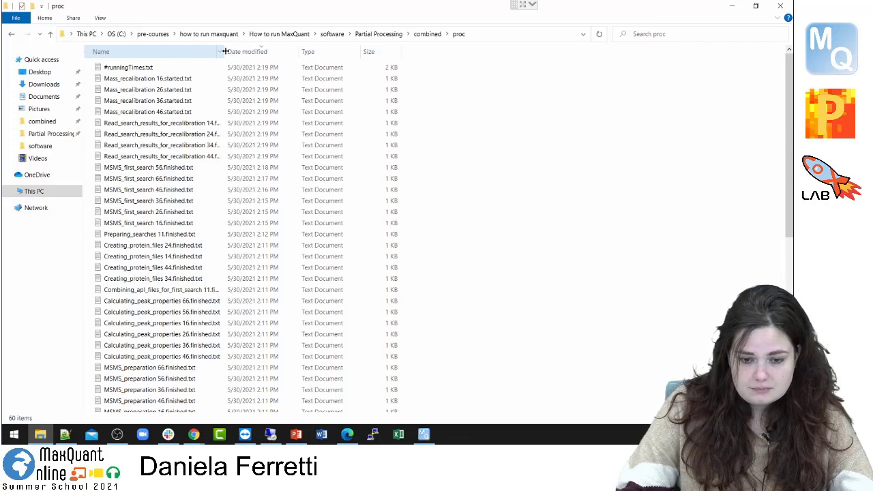
pyautogui.moveTo(223, 52); pyautogui.dragTo(366, 52)
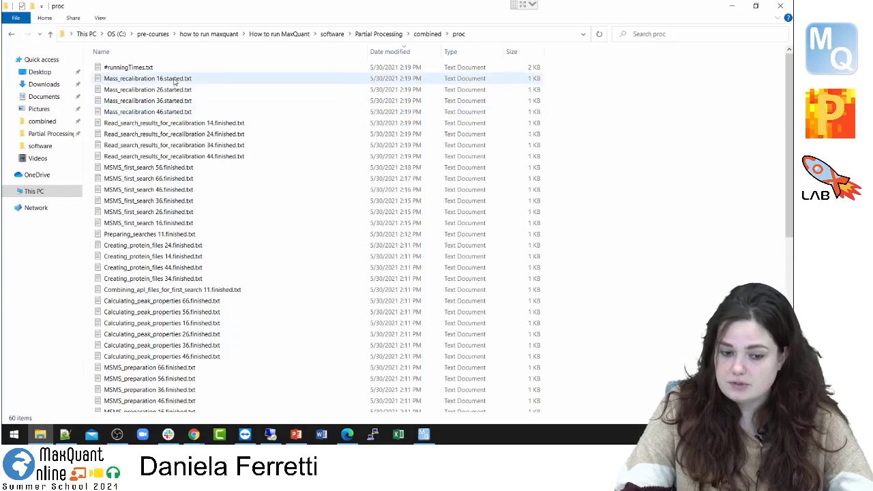
# - Restore the proc folder window to a smaller size and arrange the MaxQuant window beside its file names
pyautogui.click(756, 6)
pyautogui.moveTo(206, 40); pyautogui.dragTo(176, 40)
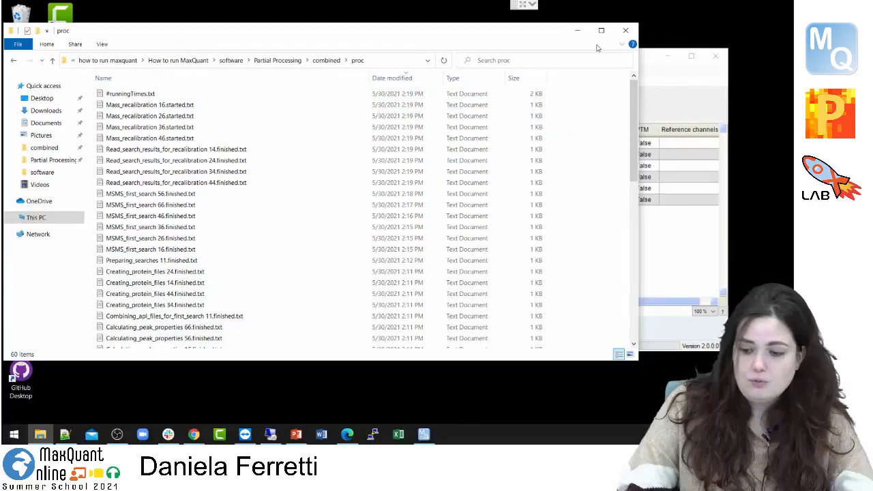
pyautogui.click(651, 59)
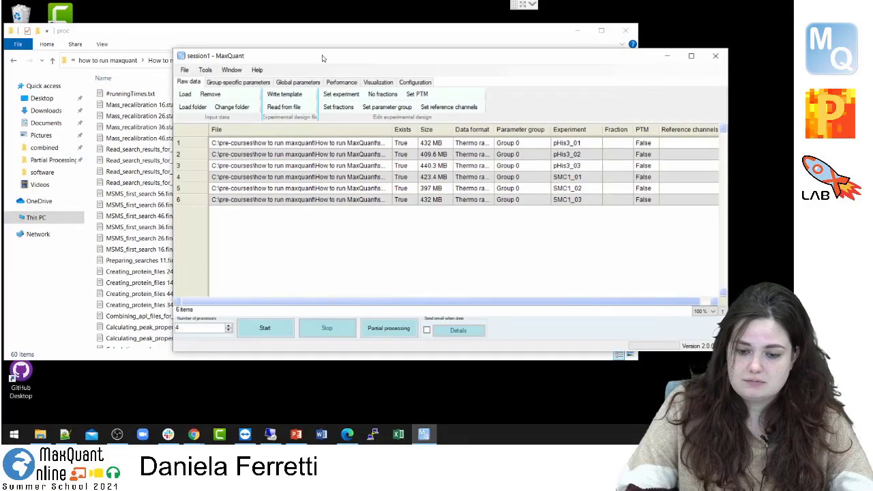
pyautogui.moveTo(319, 60); pyautogui.dragTo(358, 42)
pyautogui.moveTo(392, 334); pyautogui.dragTo(408, 398)
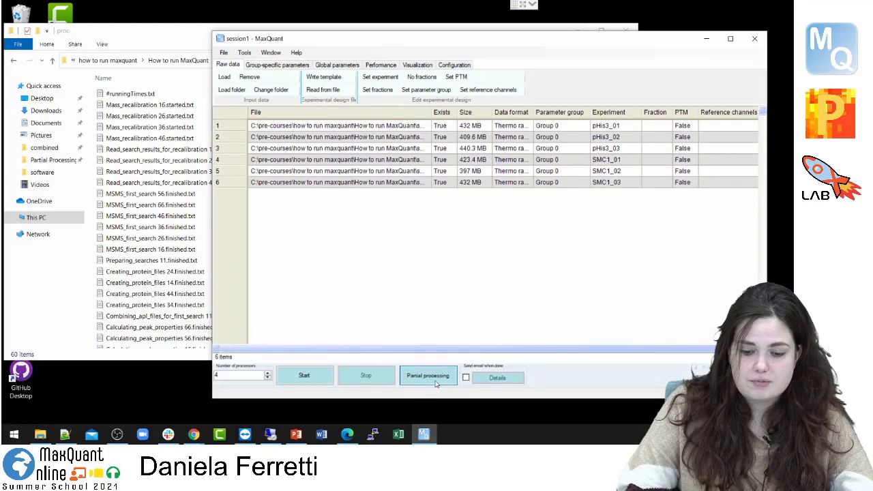
# - Start partial processing from job 13, Read search results for recalibration, and widen the Title column in the running activities table
pyautogui.click(428, 377)
pyautogui.moveTo(301, 35); pyautogui.dragTo(355, 33)
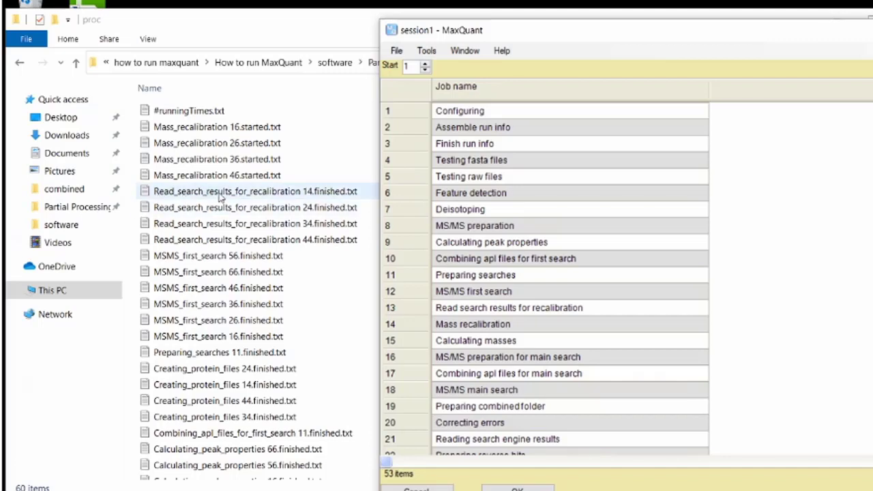
pyautogui.click(502, 307)
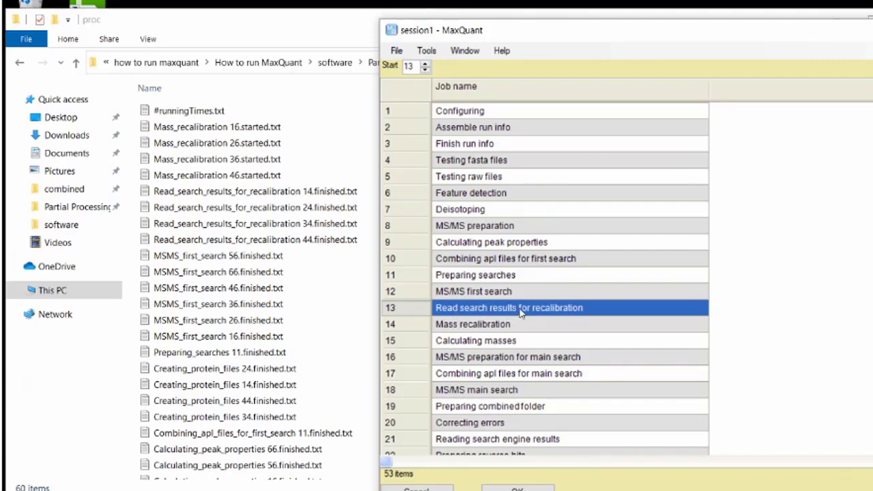
pyautogui.moveTo(819, 30); pyautogui.dragTo(622, 45)
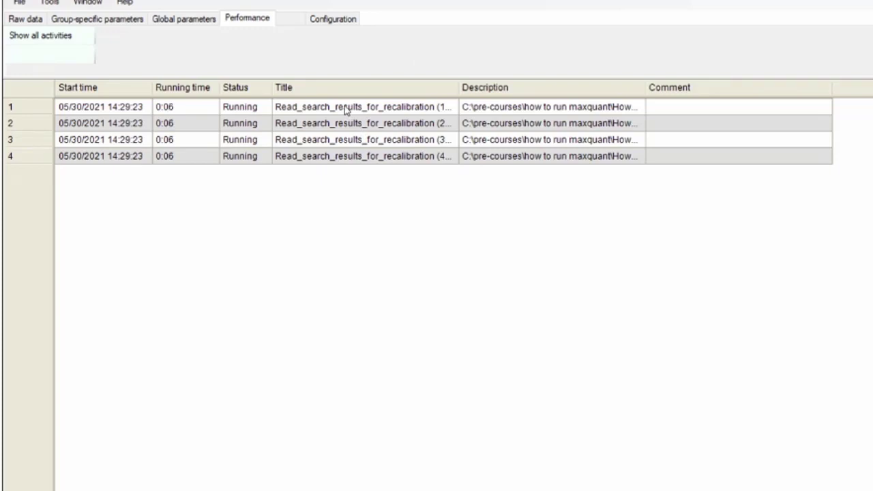
pyautogui.moveTo(459, 88); pyautogui.dragTo(525, 94)
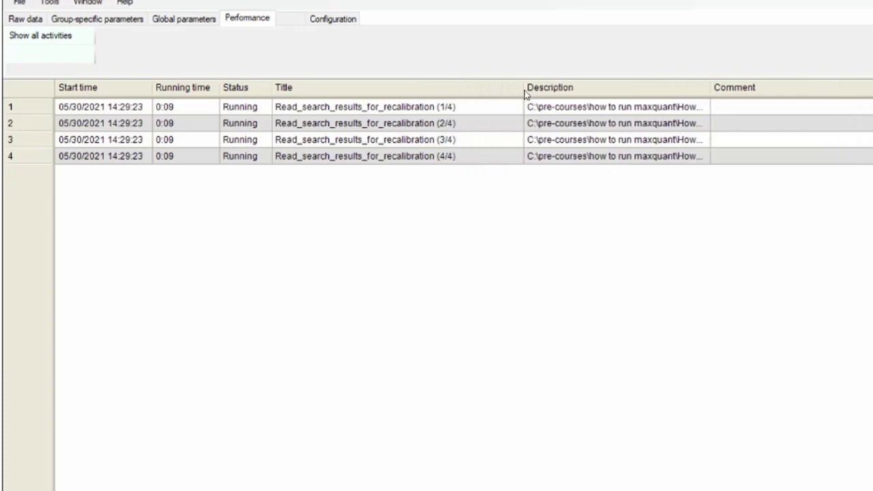